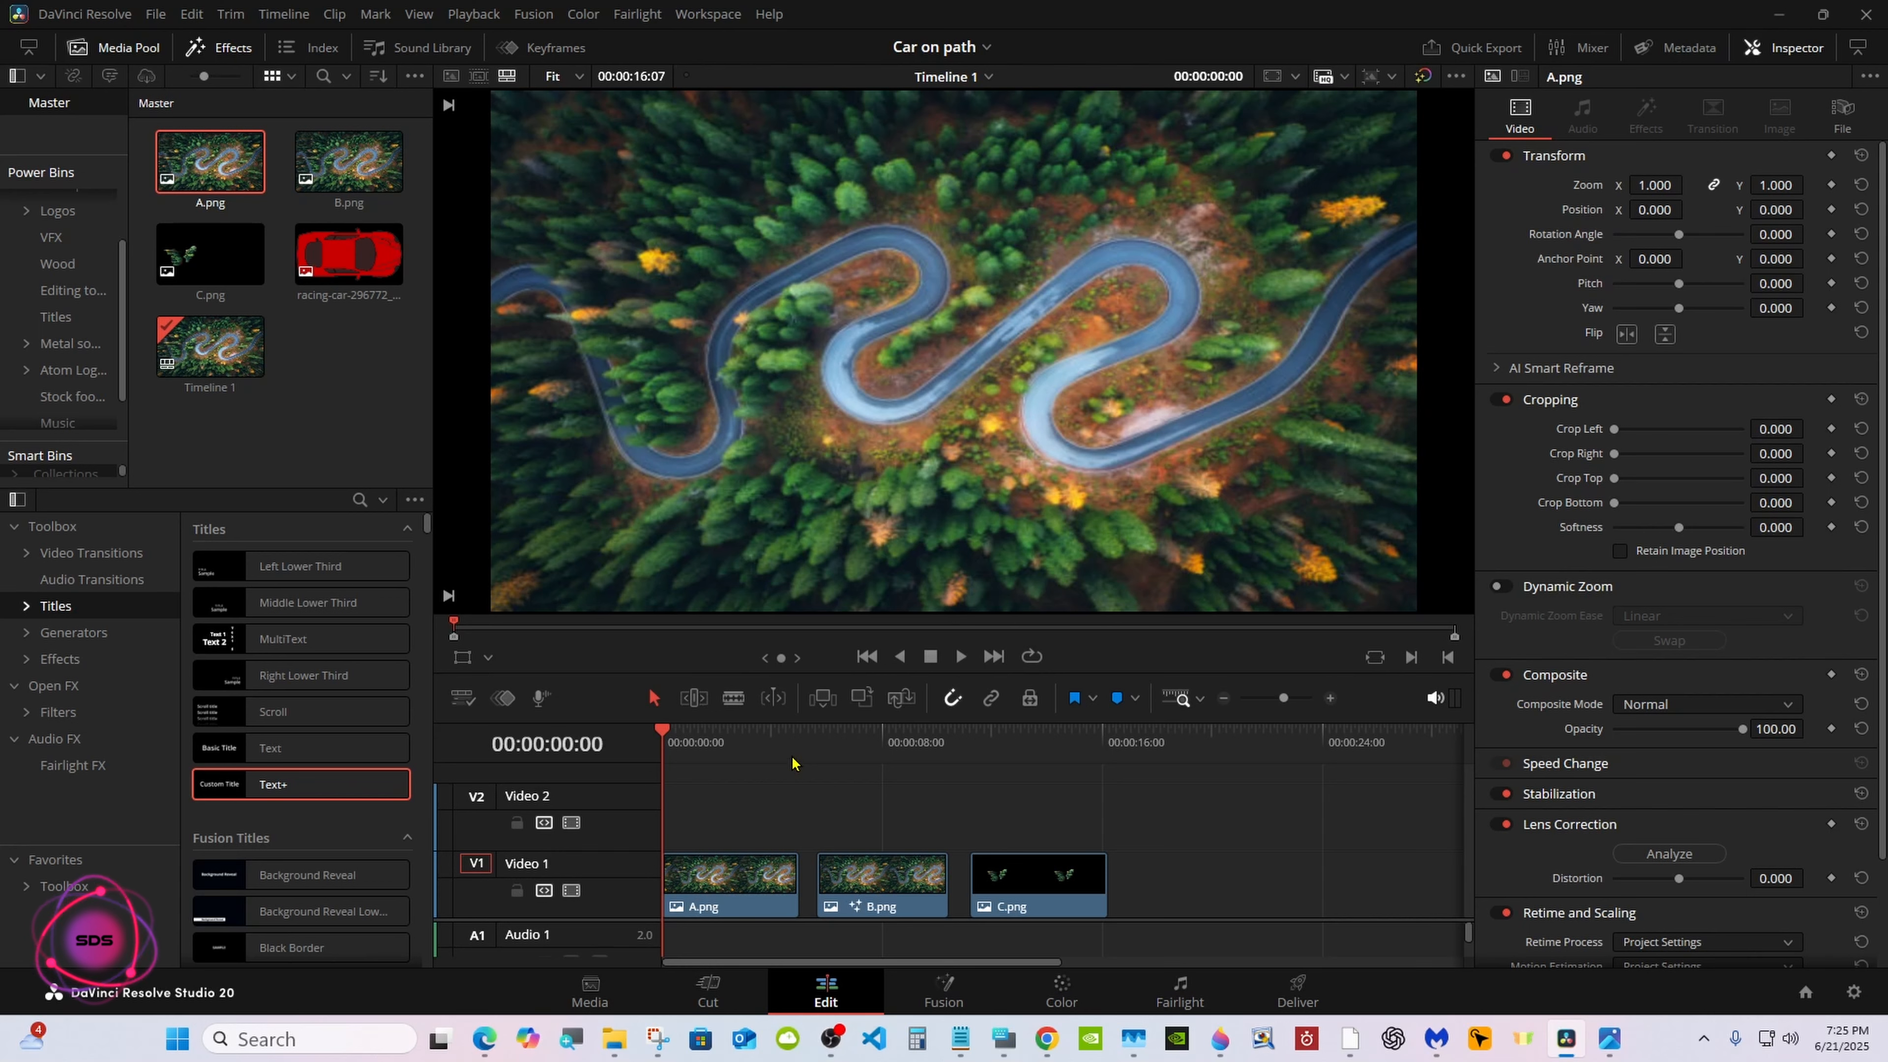
Preview the B.png, C.png and A.png clips on the timeline
left_click_drag(864, 753, 872, 753)
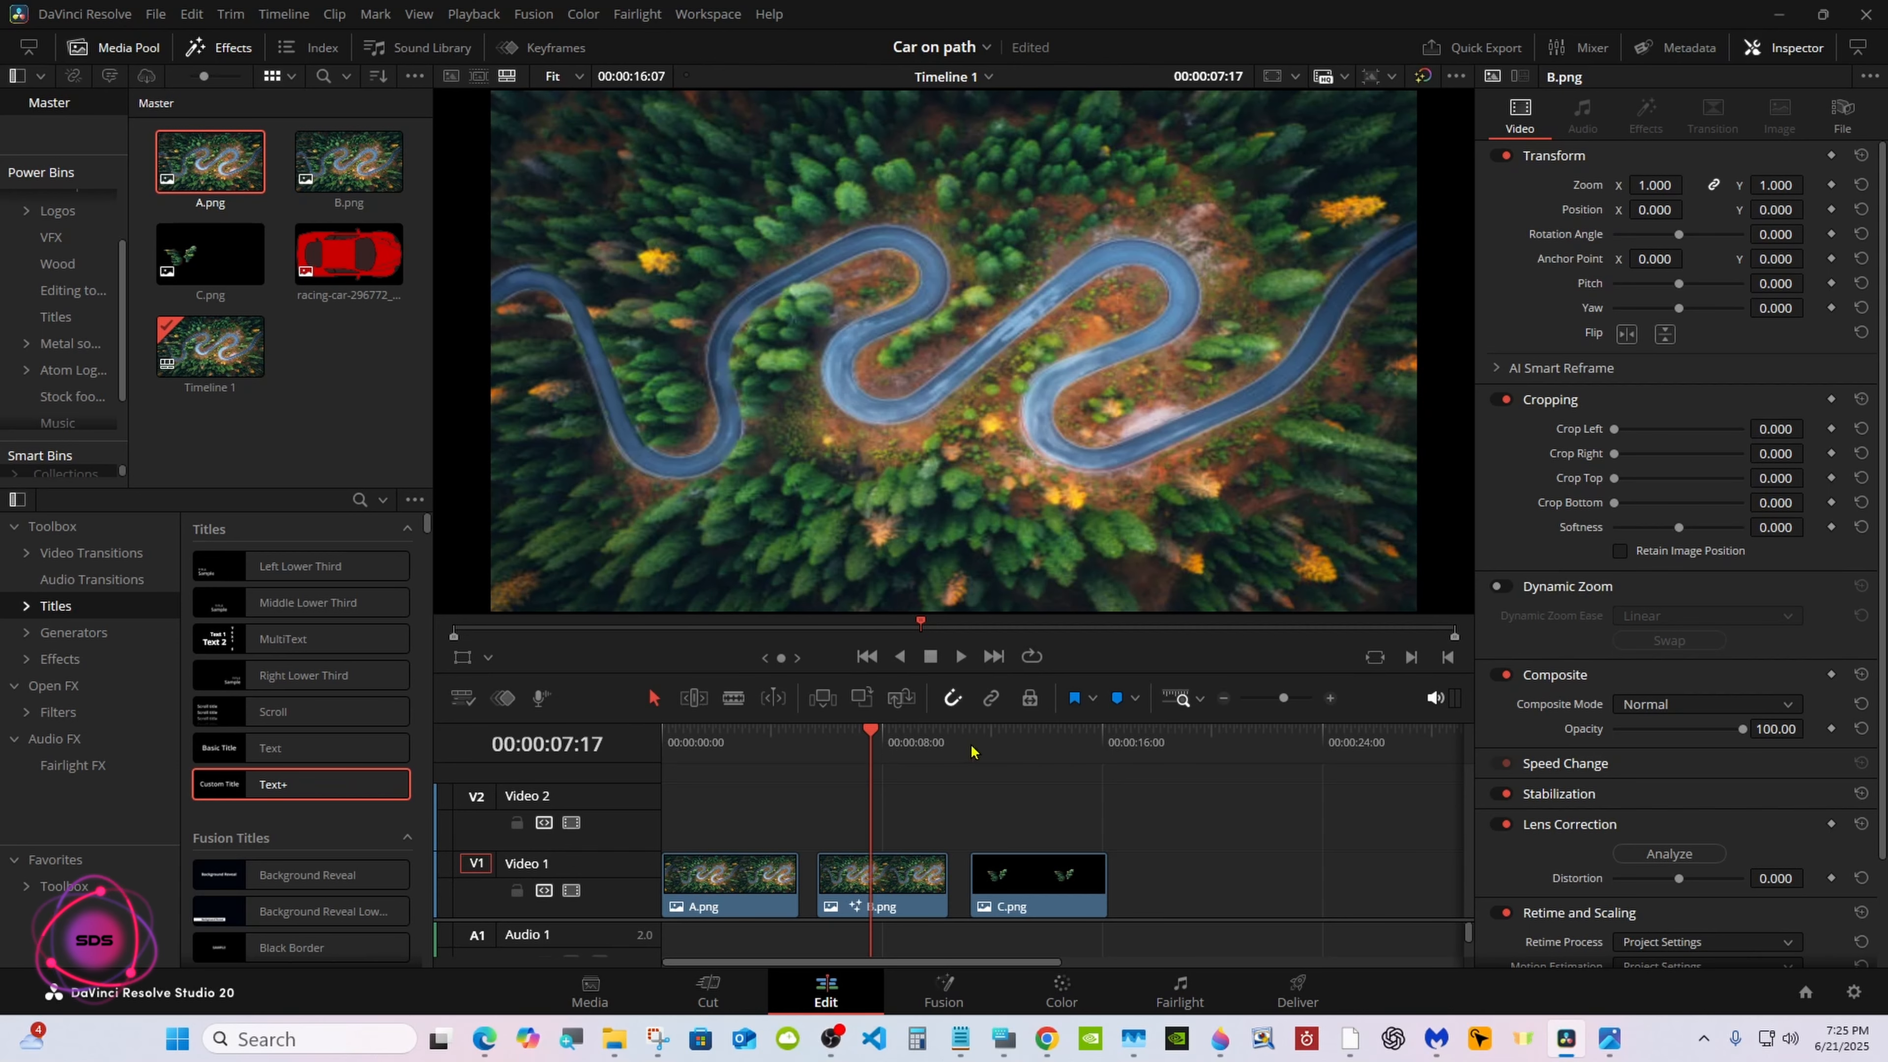
left_click(1000, 748)
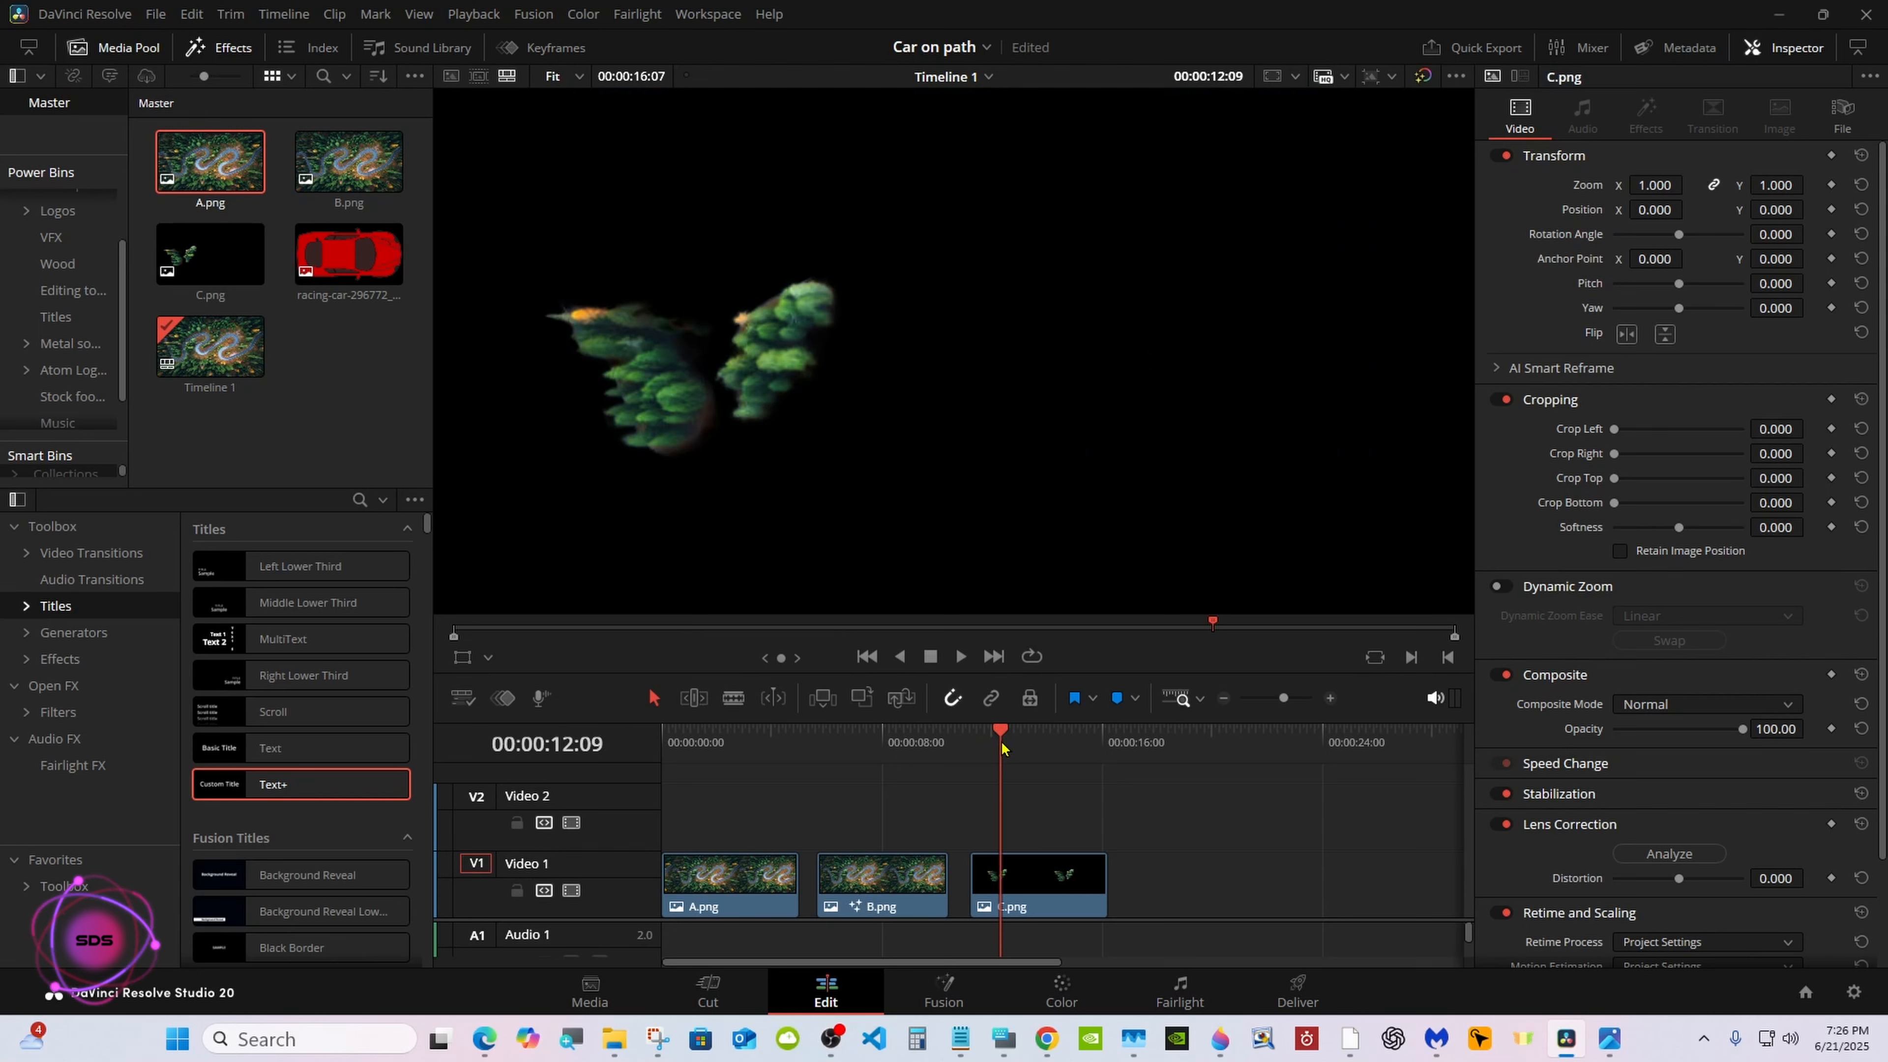
left_click(750, 744)
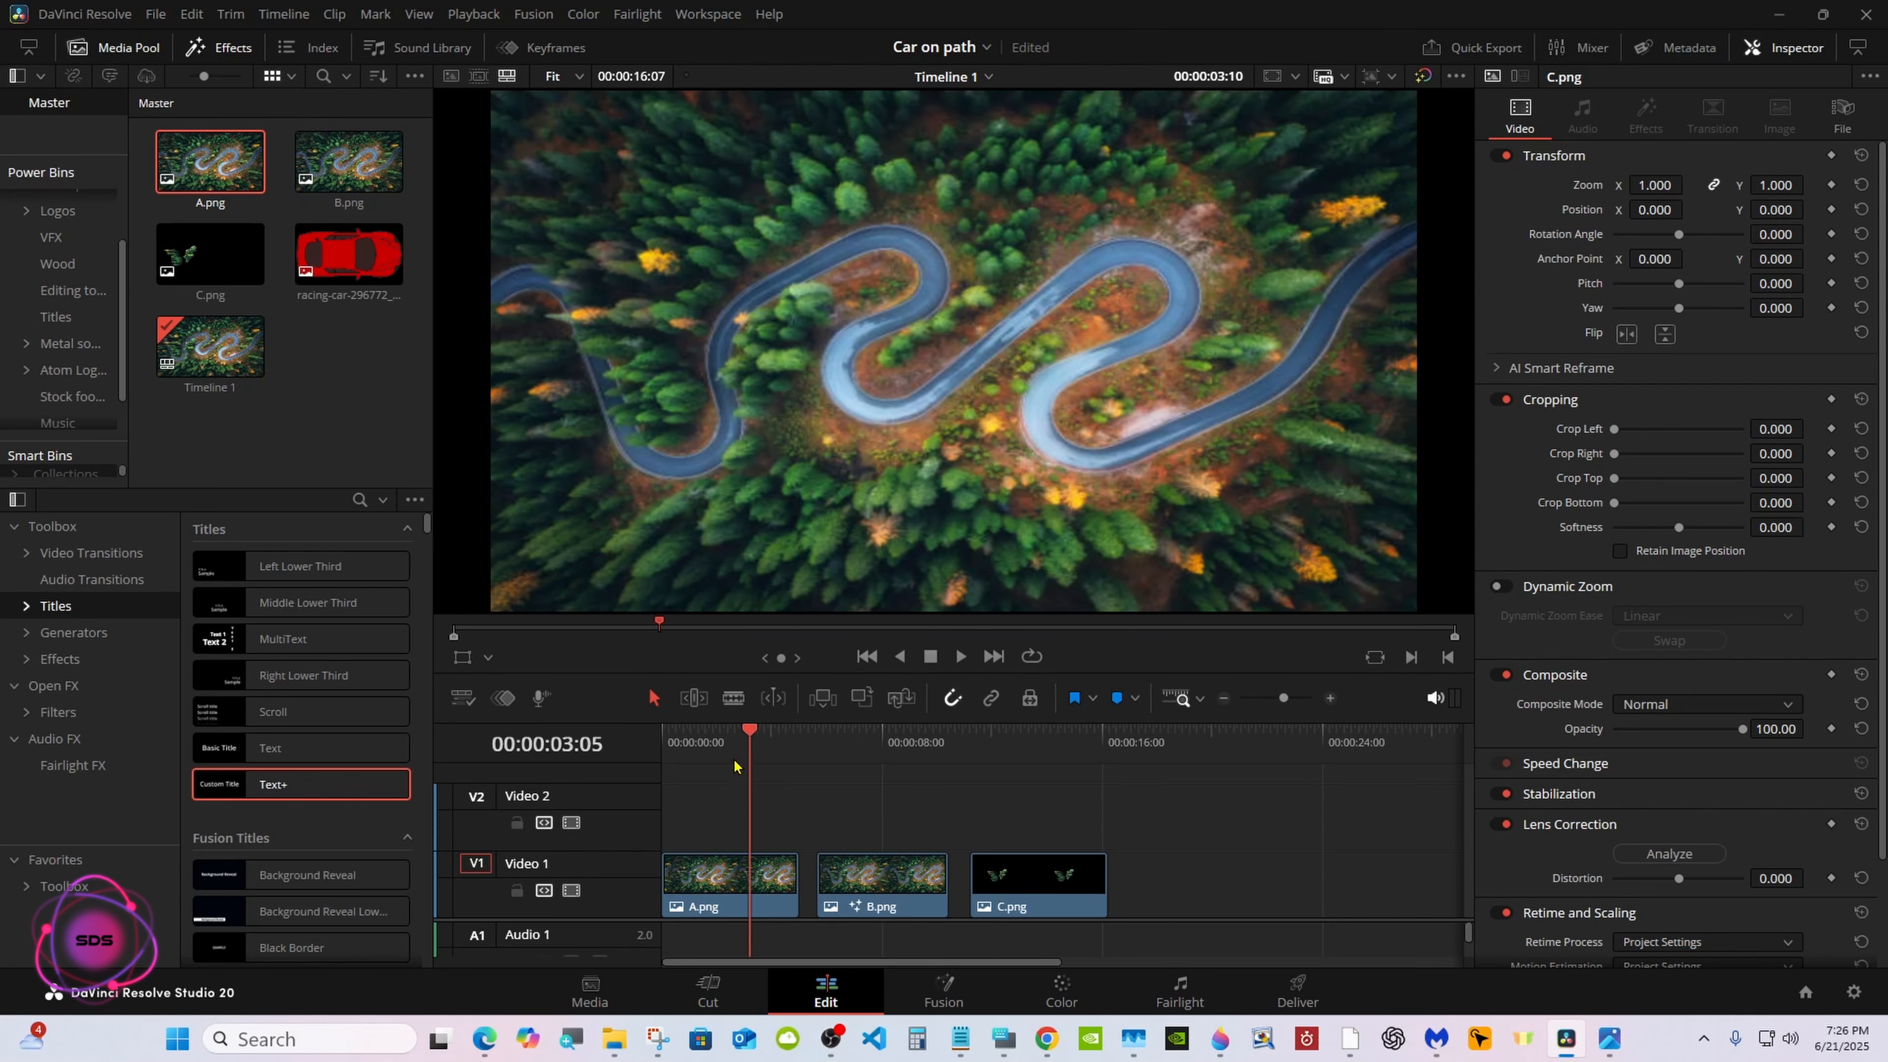
Delete the A.png clip and stack C.png on Video 2 above B.png at the start of the timeline
right_click(702, 878)
left_click(751, 485)
left_click_drag(855, 859, 701, 859)
left_click_drag(996, 859, 695, 822)
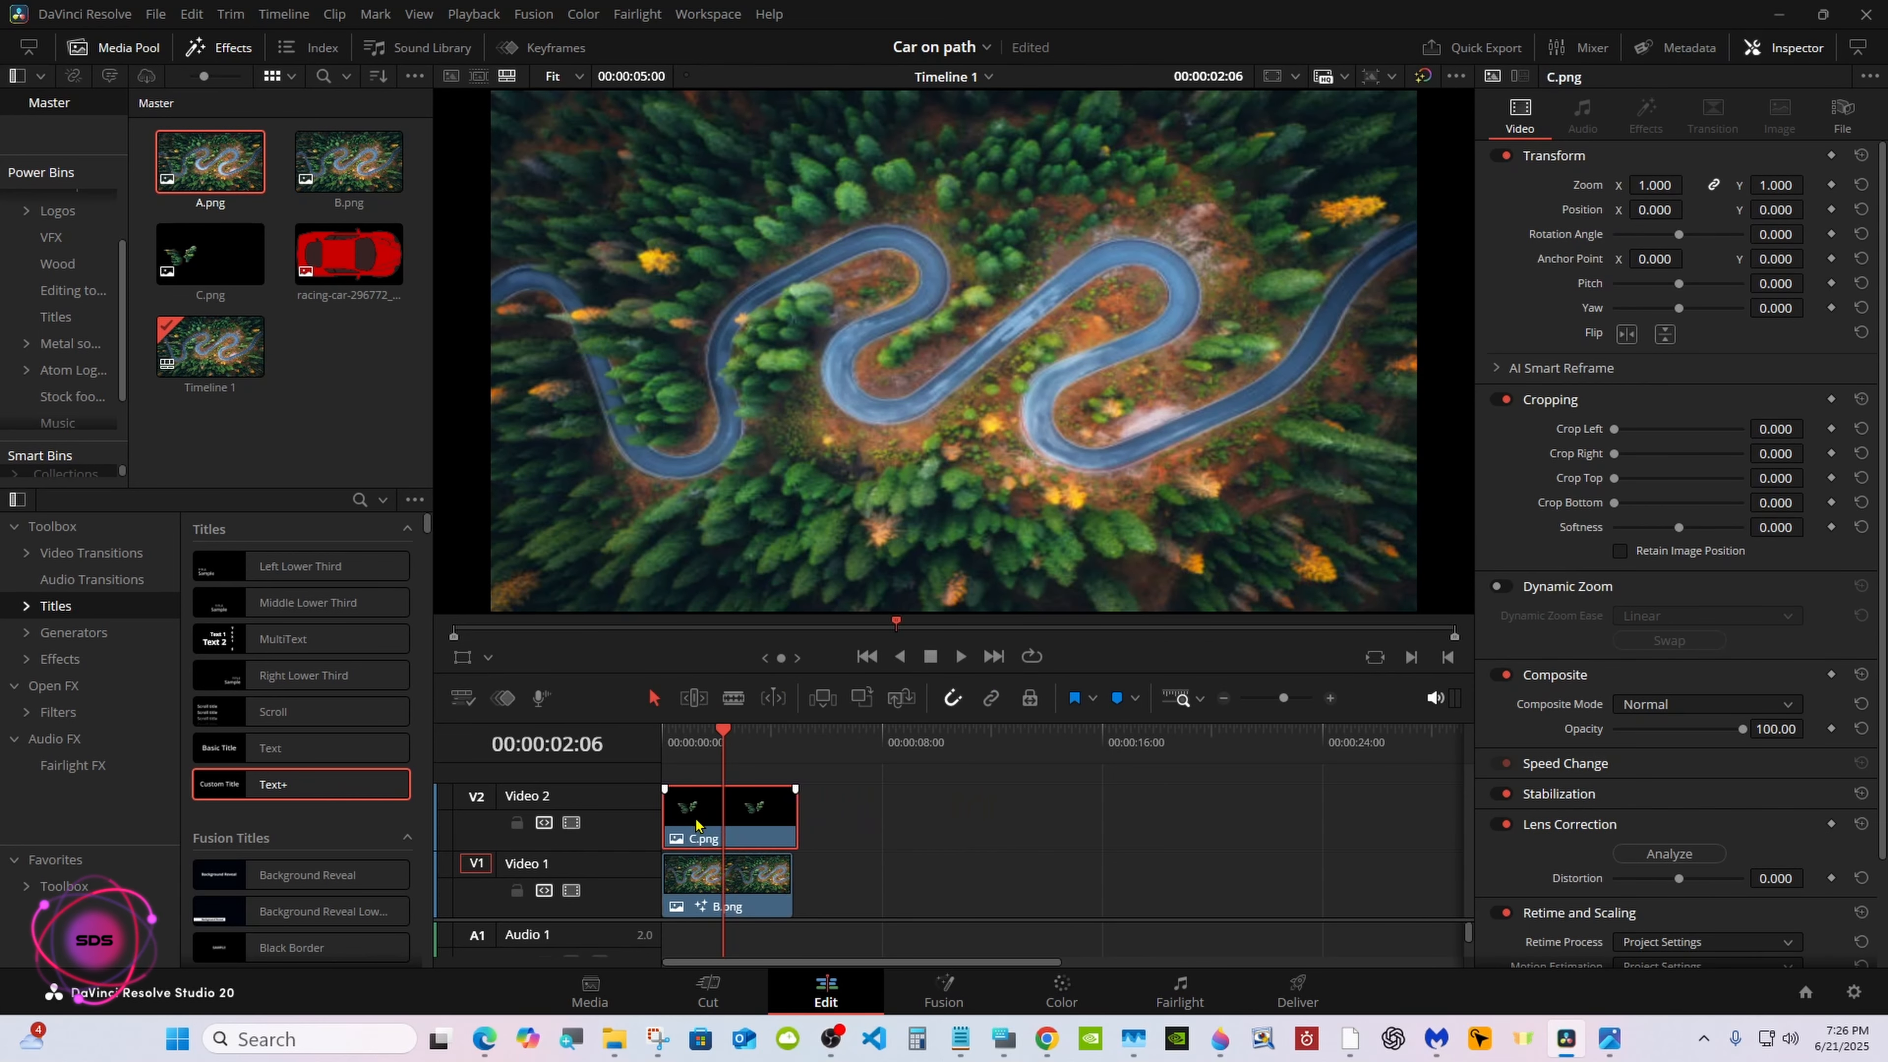
Disable the Video 2 track and add a Merge node after MediaIn1 on the Fusion page
left_click(571, 822)
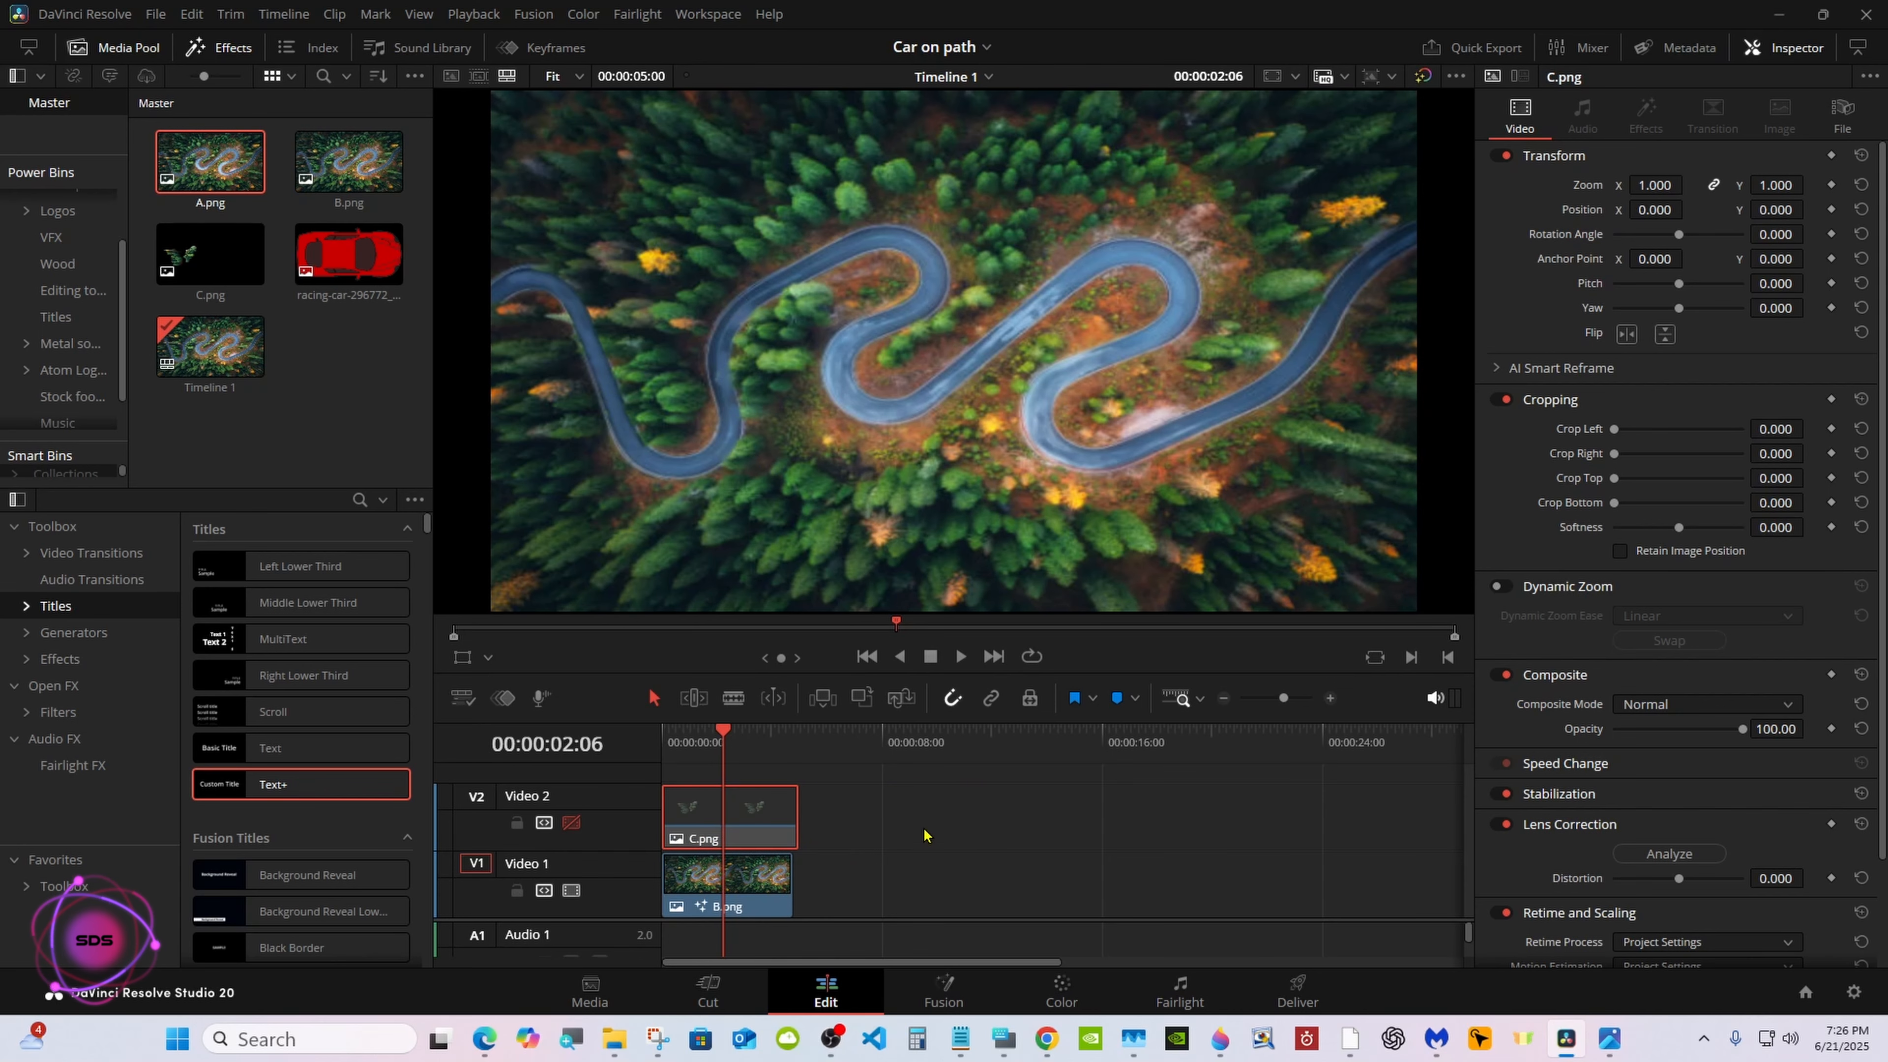
left_click(940, 990)
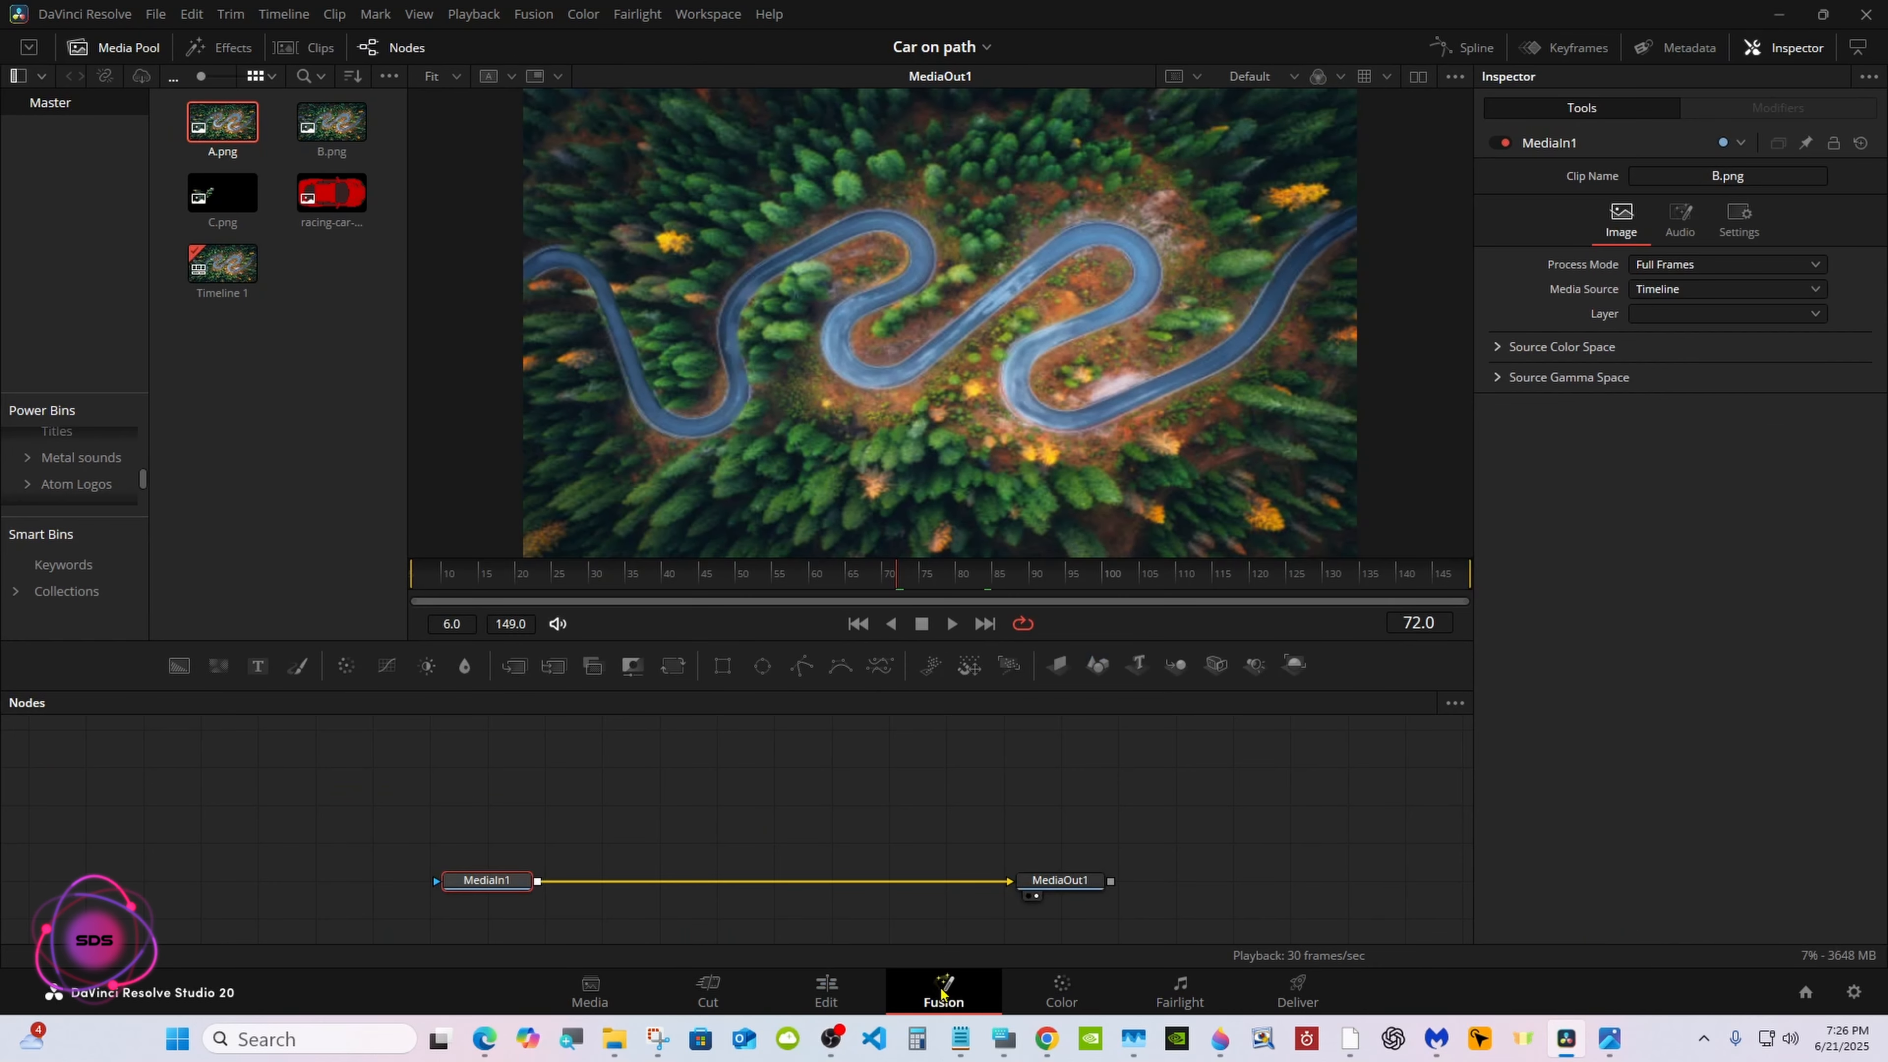
left_click(1003, 1037)
left_click_drag(1122, 763, 1240, 763)
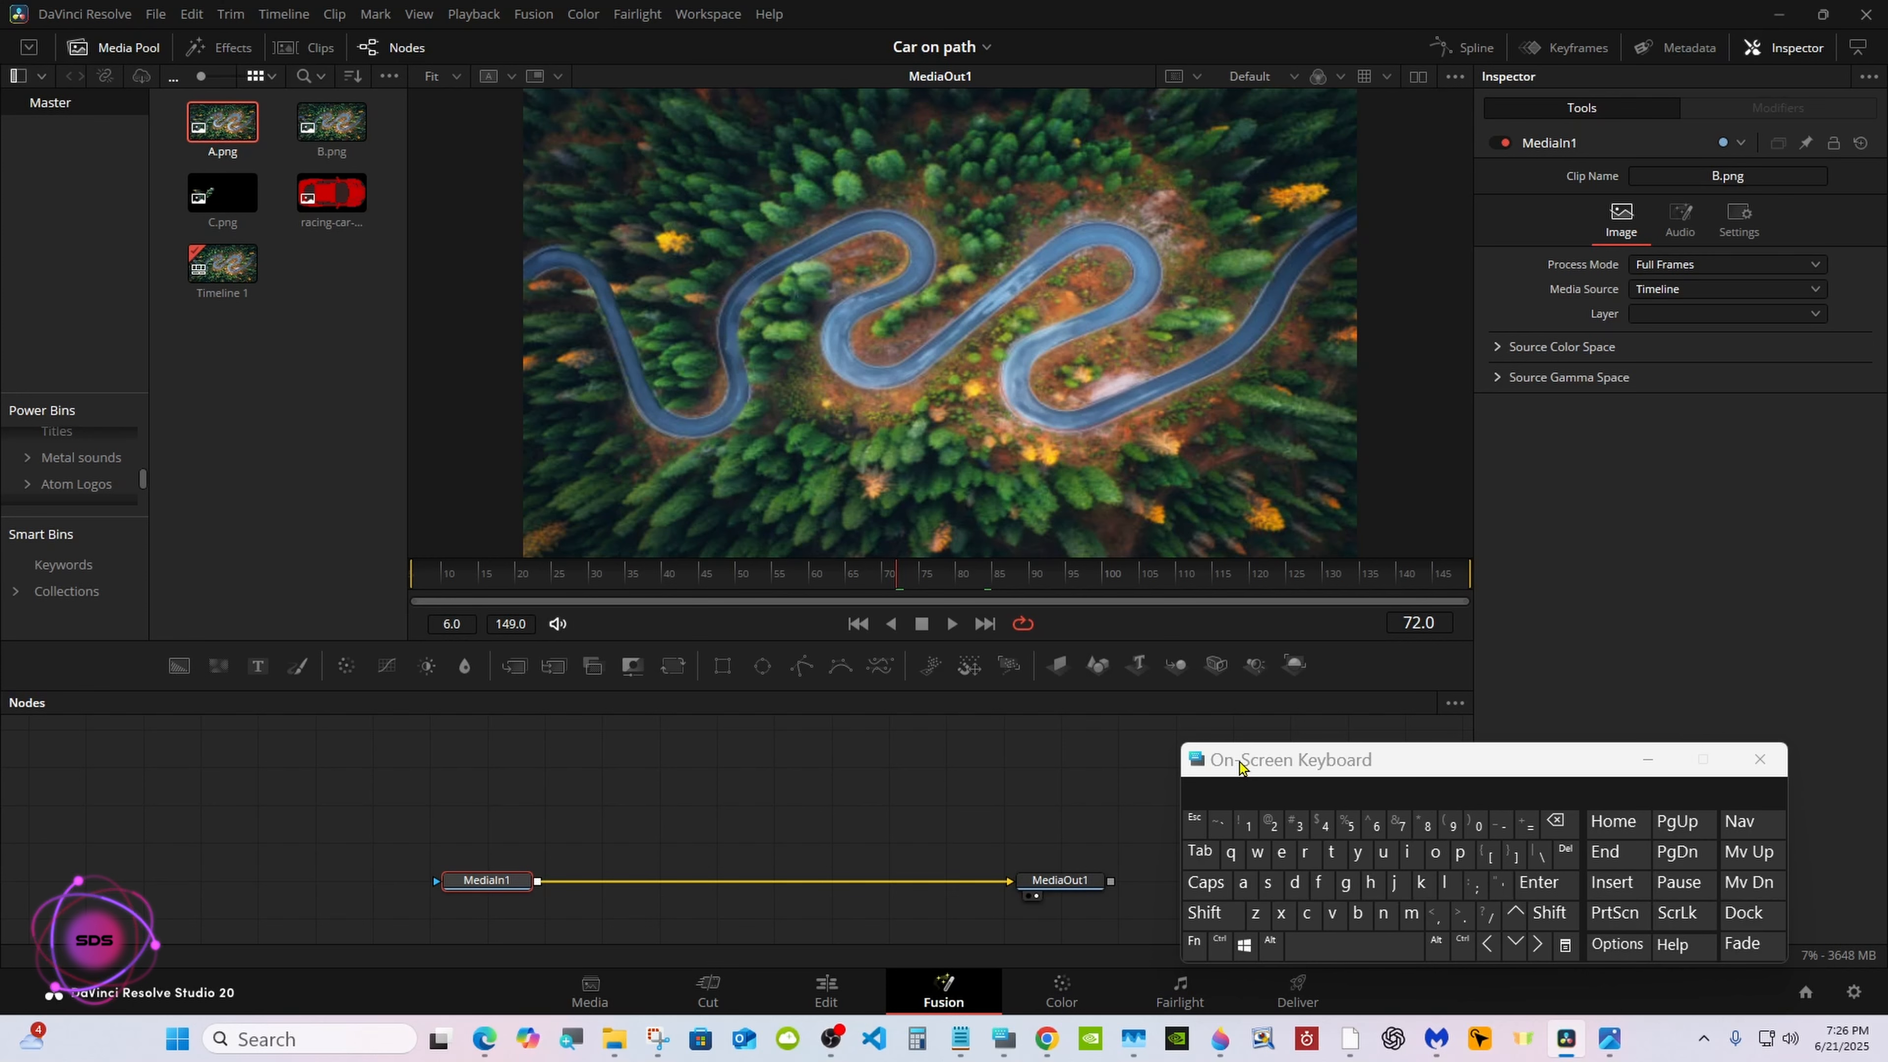
left_click(513, 675)
left_click_drag(1370, 766, 1149, 775)
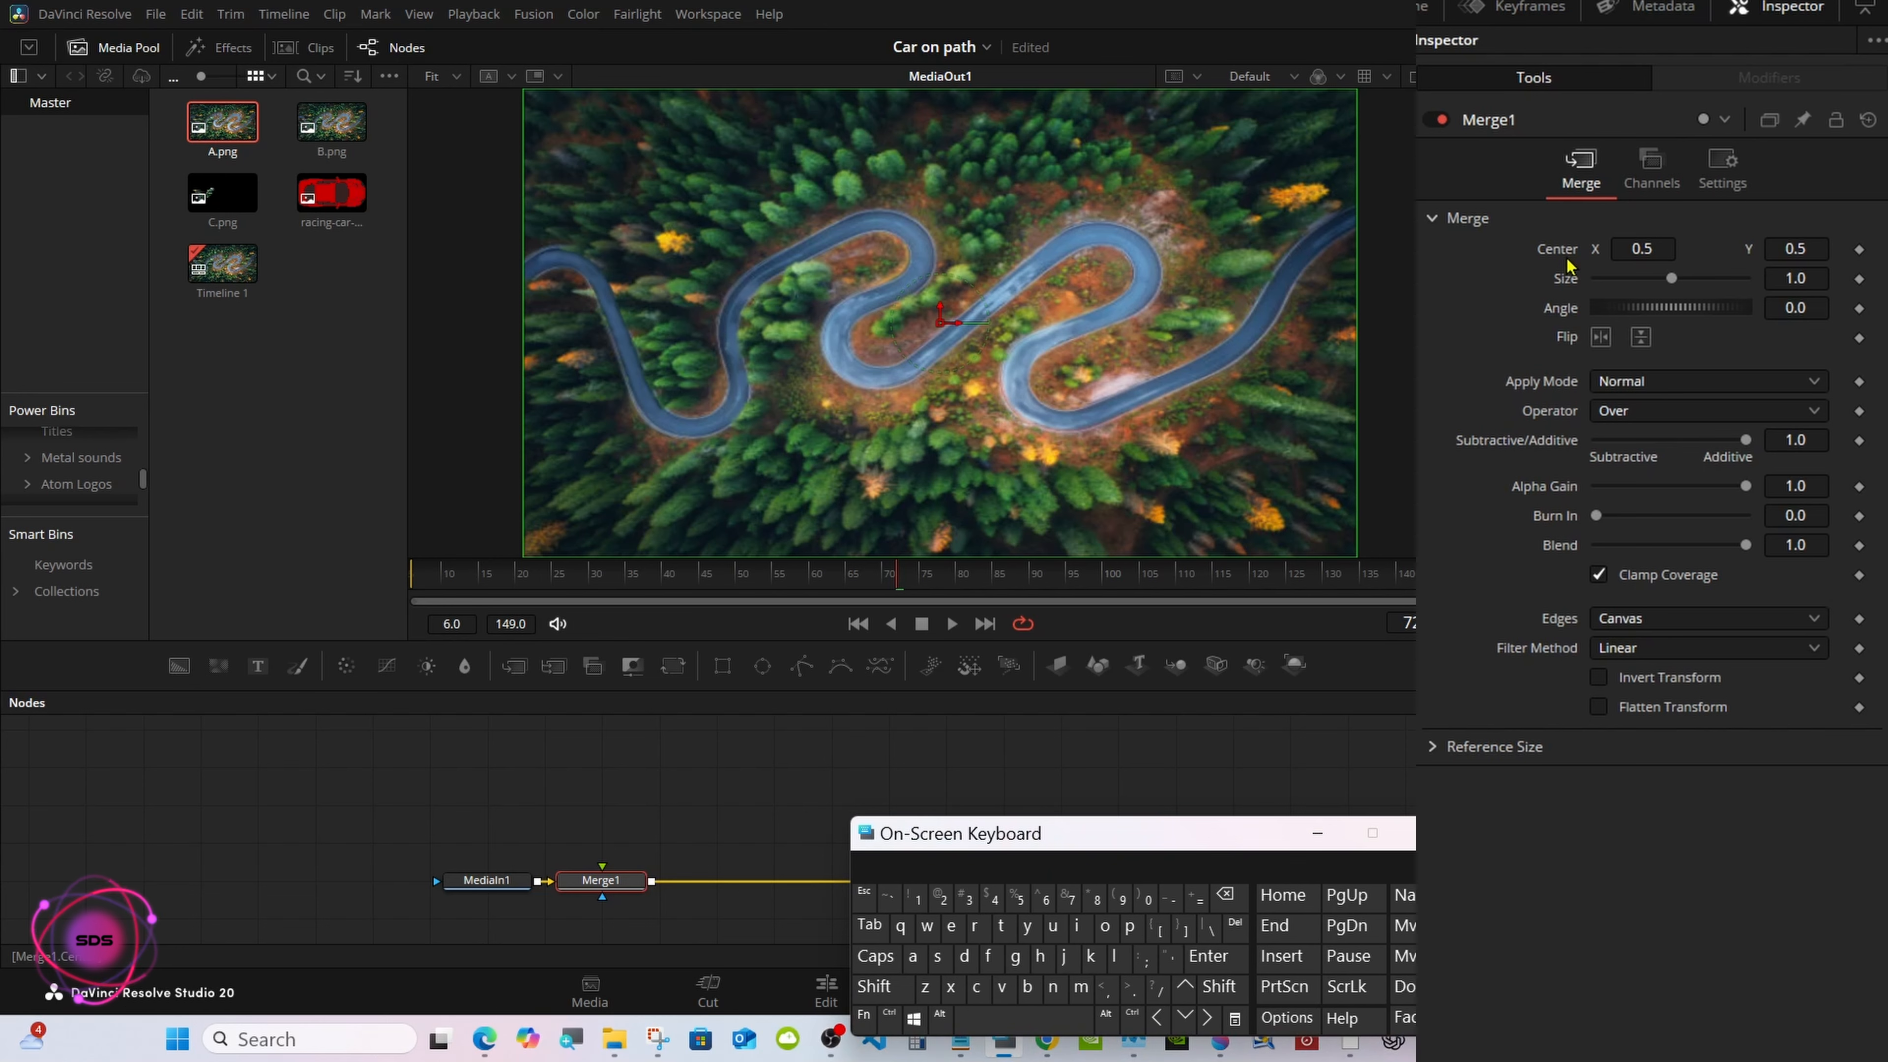
Apply a Path to Merge1's Center and place its start point off the image's left edge, at about X -0.055, Y 0.565
right_click(1569, 264)
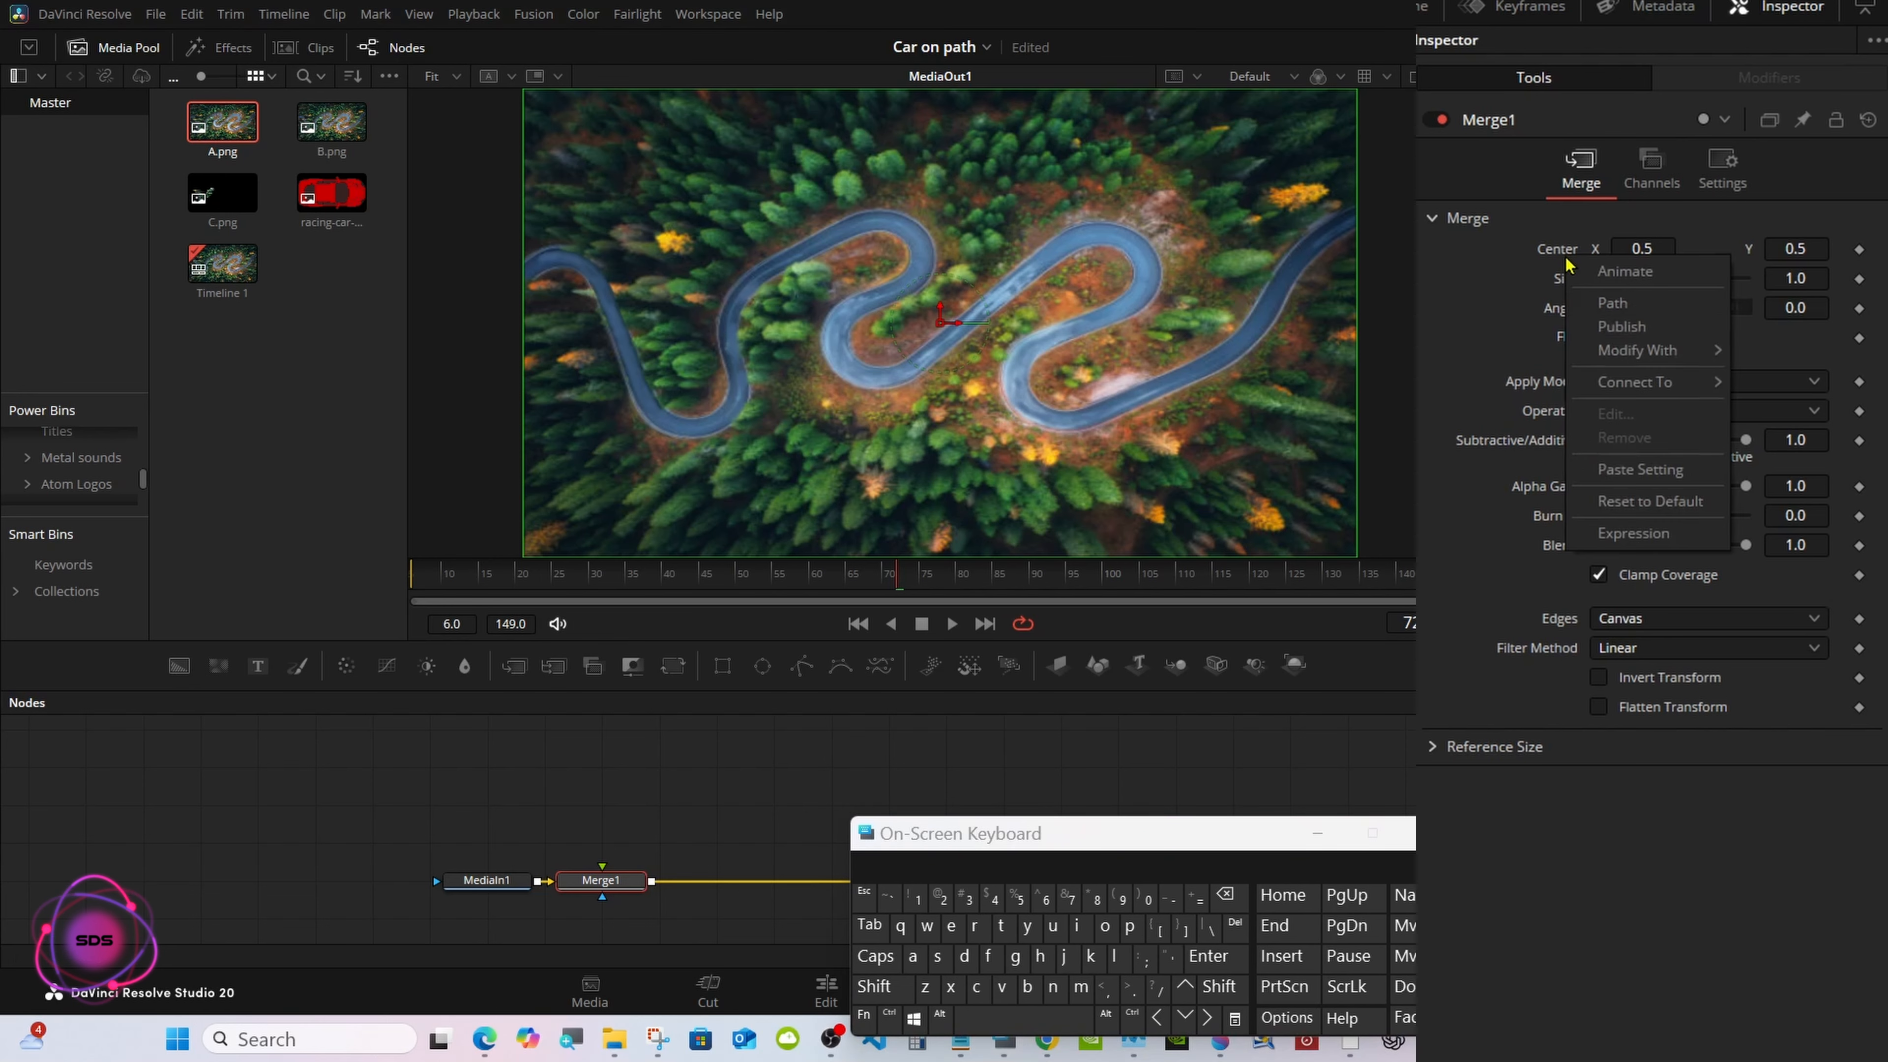
left_click(1610, 309)
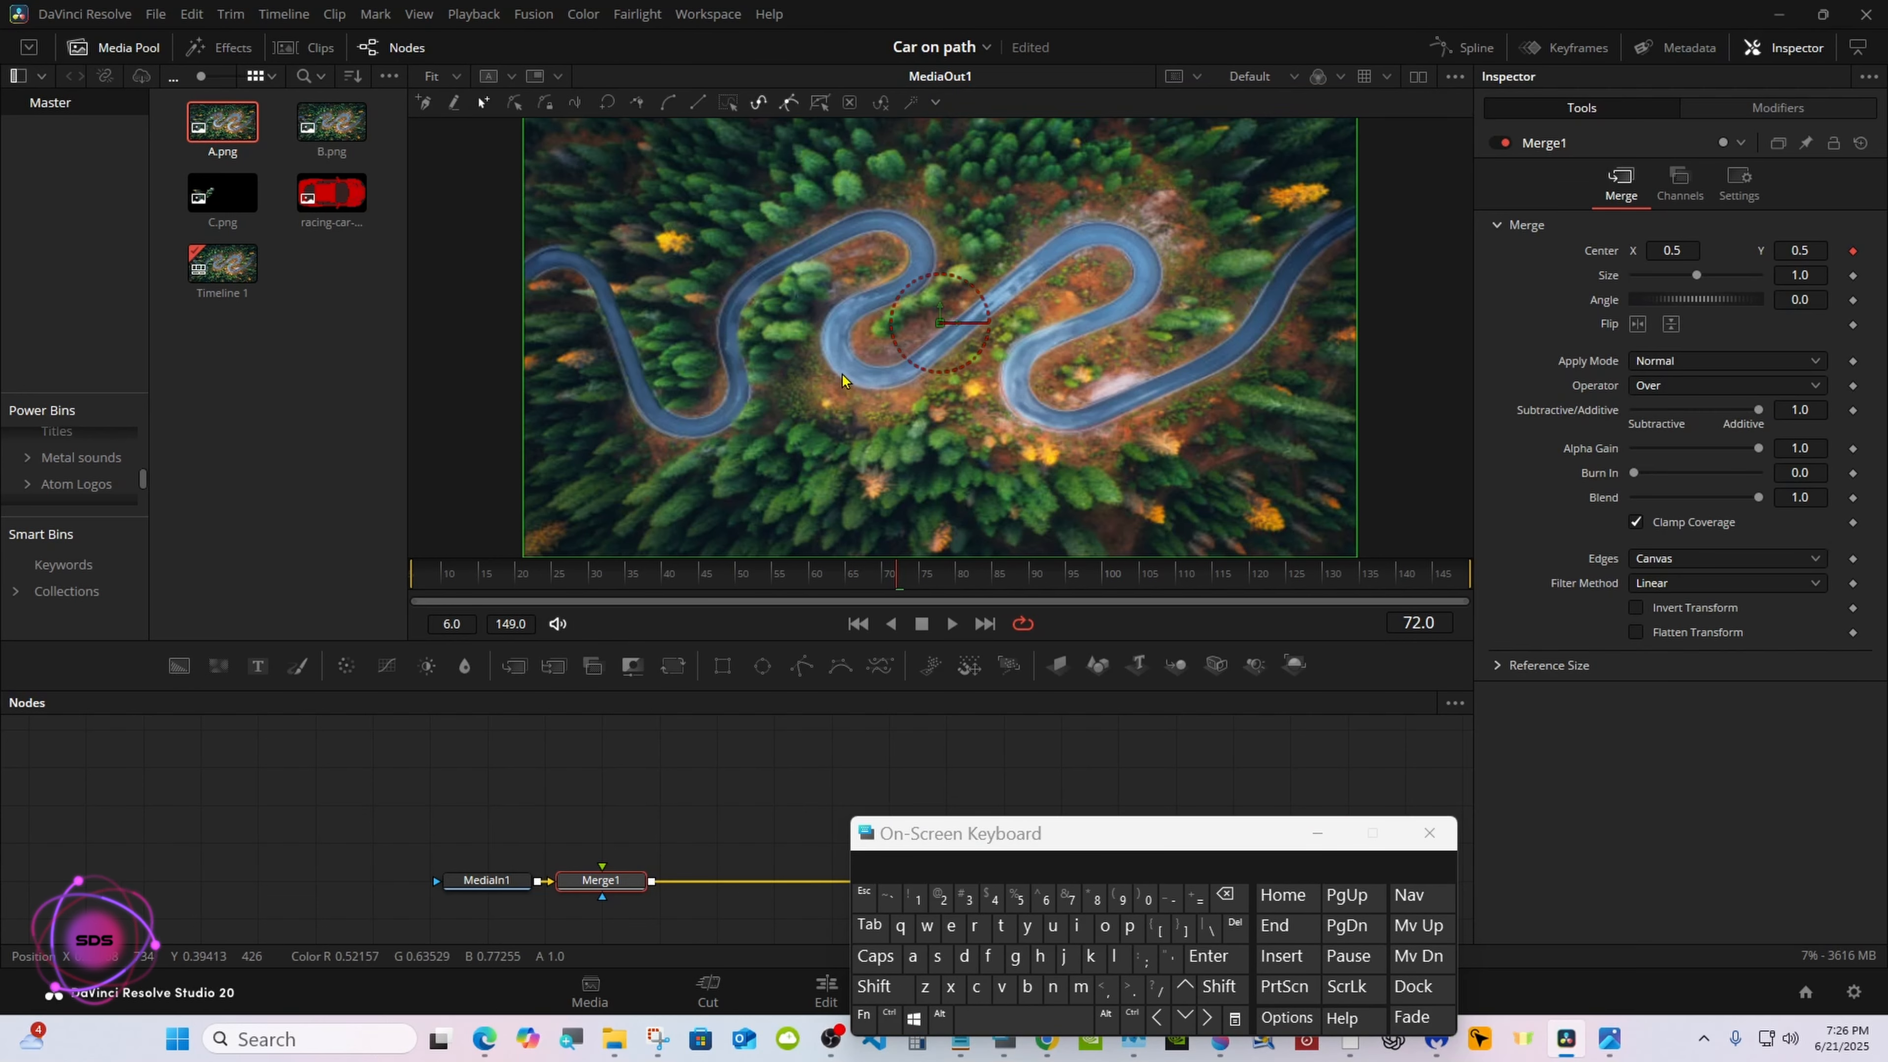
right_click(938, 386)
mouse_move(938, 386)
left_click(1092, 622)
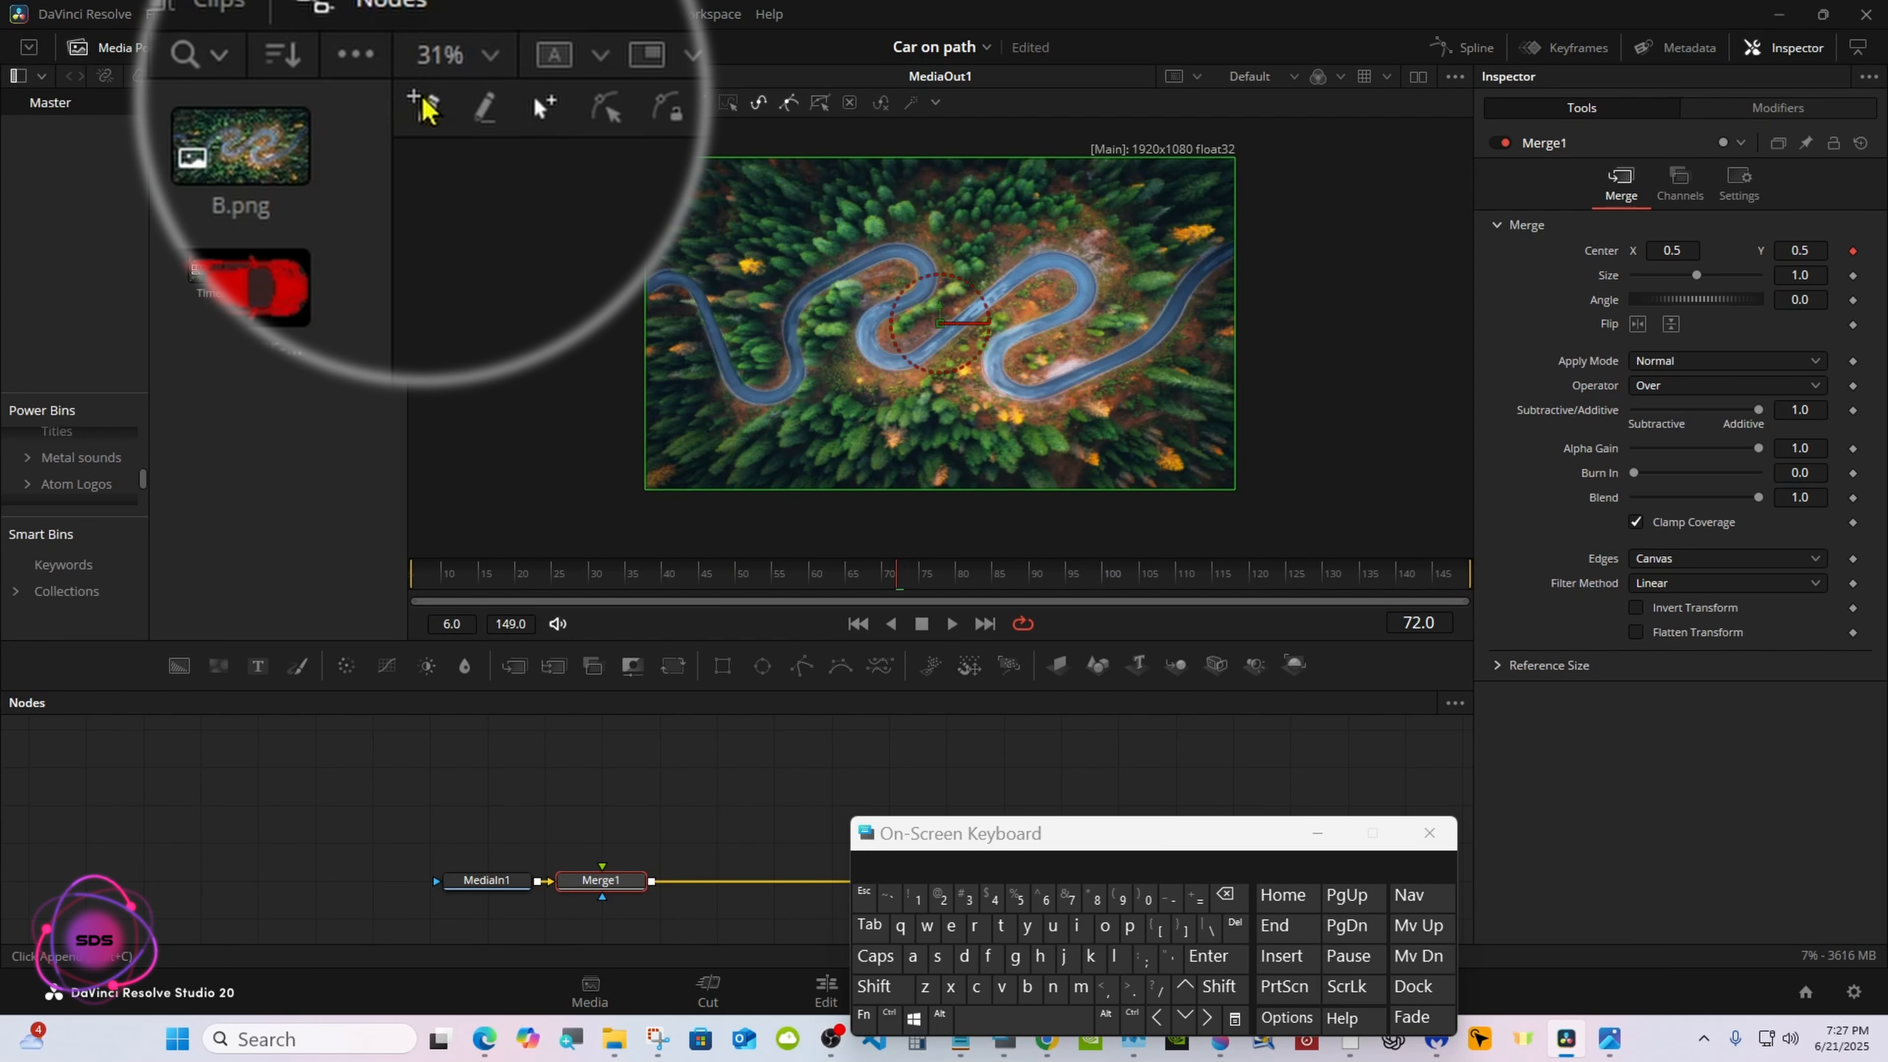
left_click(427, 115)
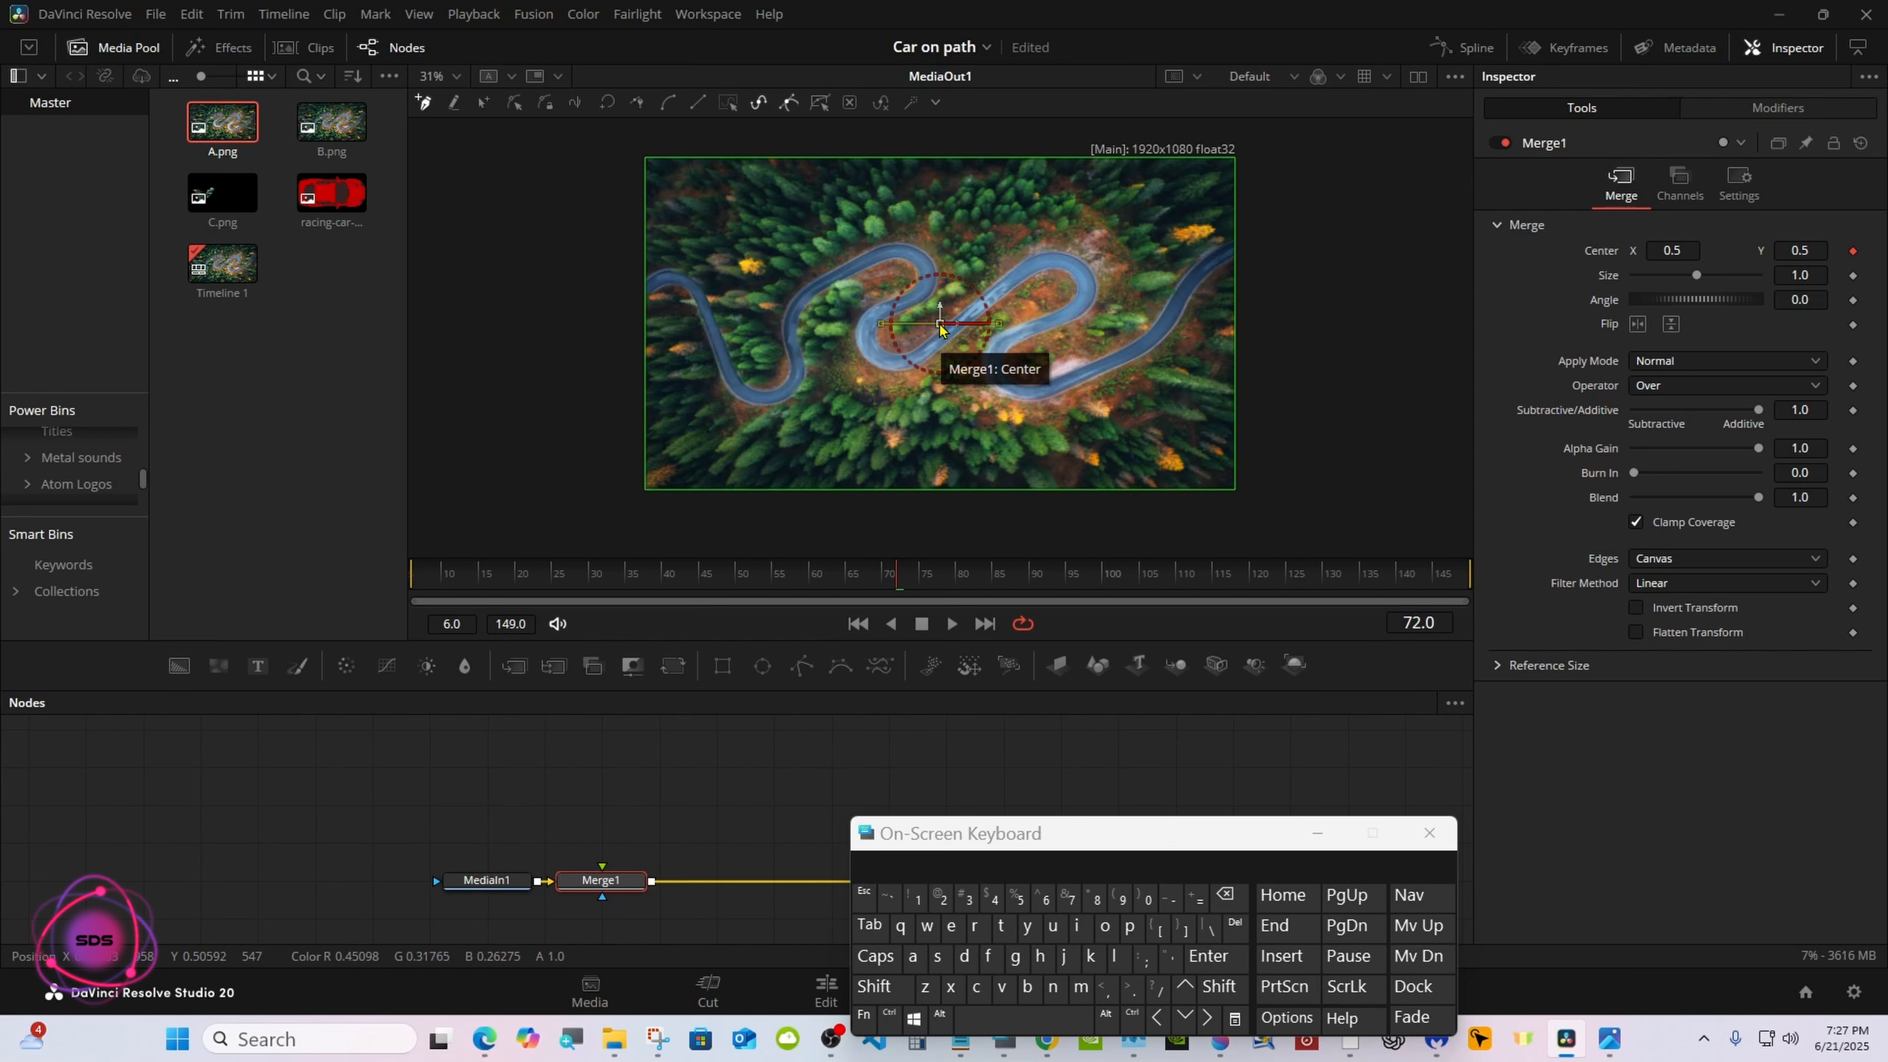
left_click_drag(940, 327, 614, 300)
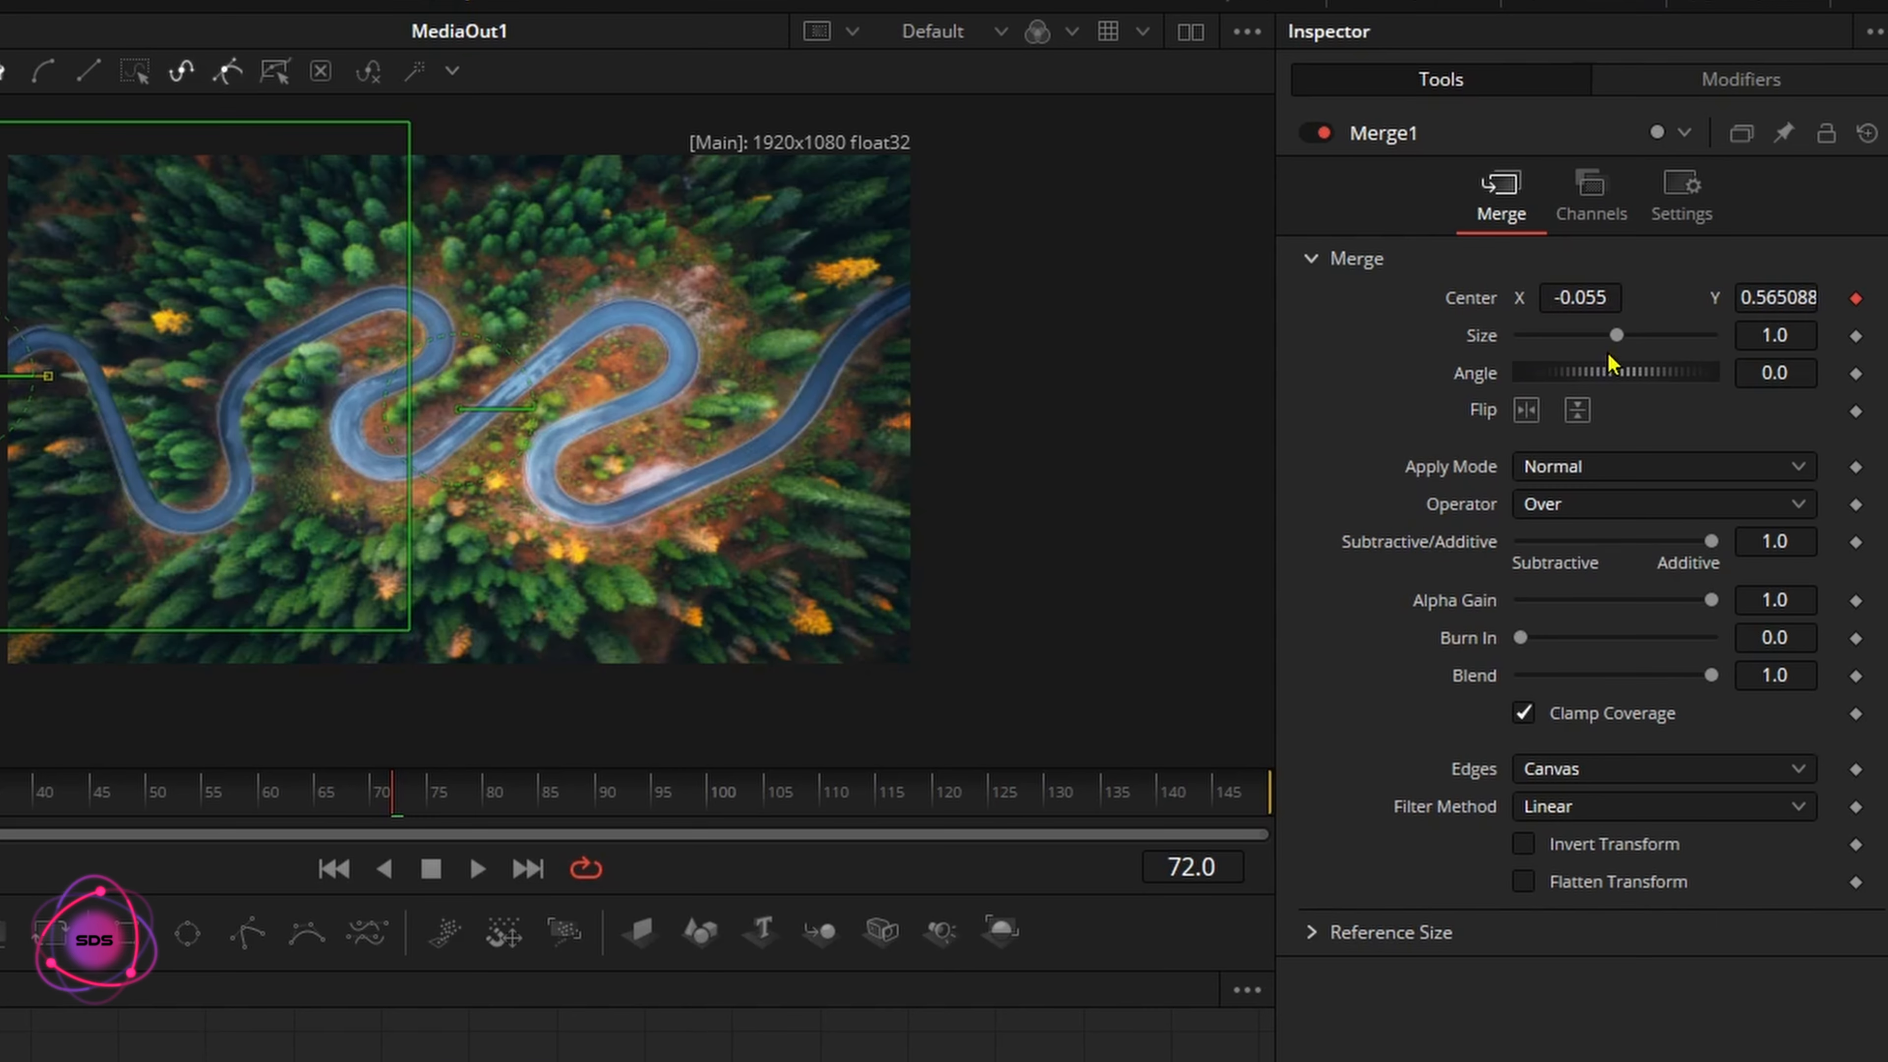
Set Merge1's Size to 0.0 and trace the path point by point along the road to just beyond the image's right edge
left_click_drag(1617, 335, 1496, 344)
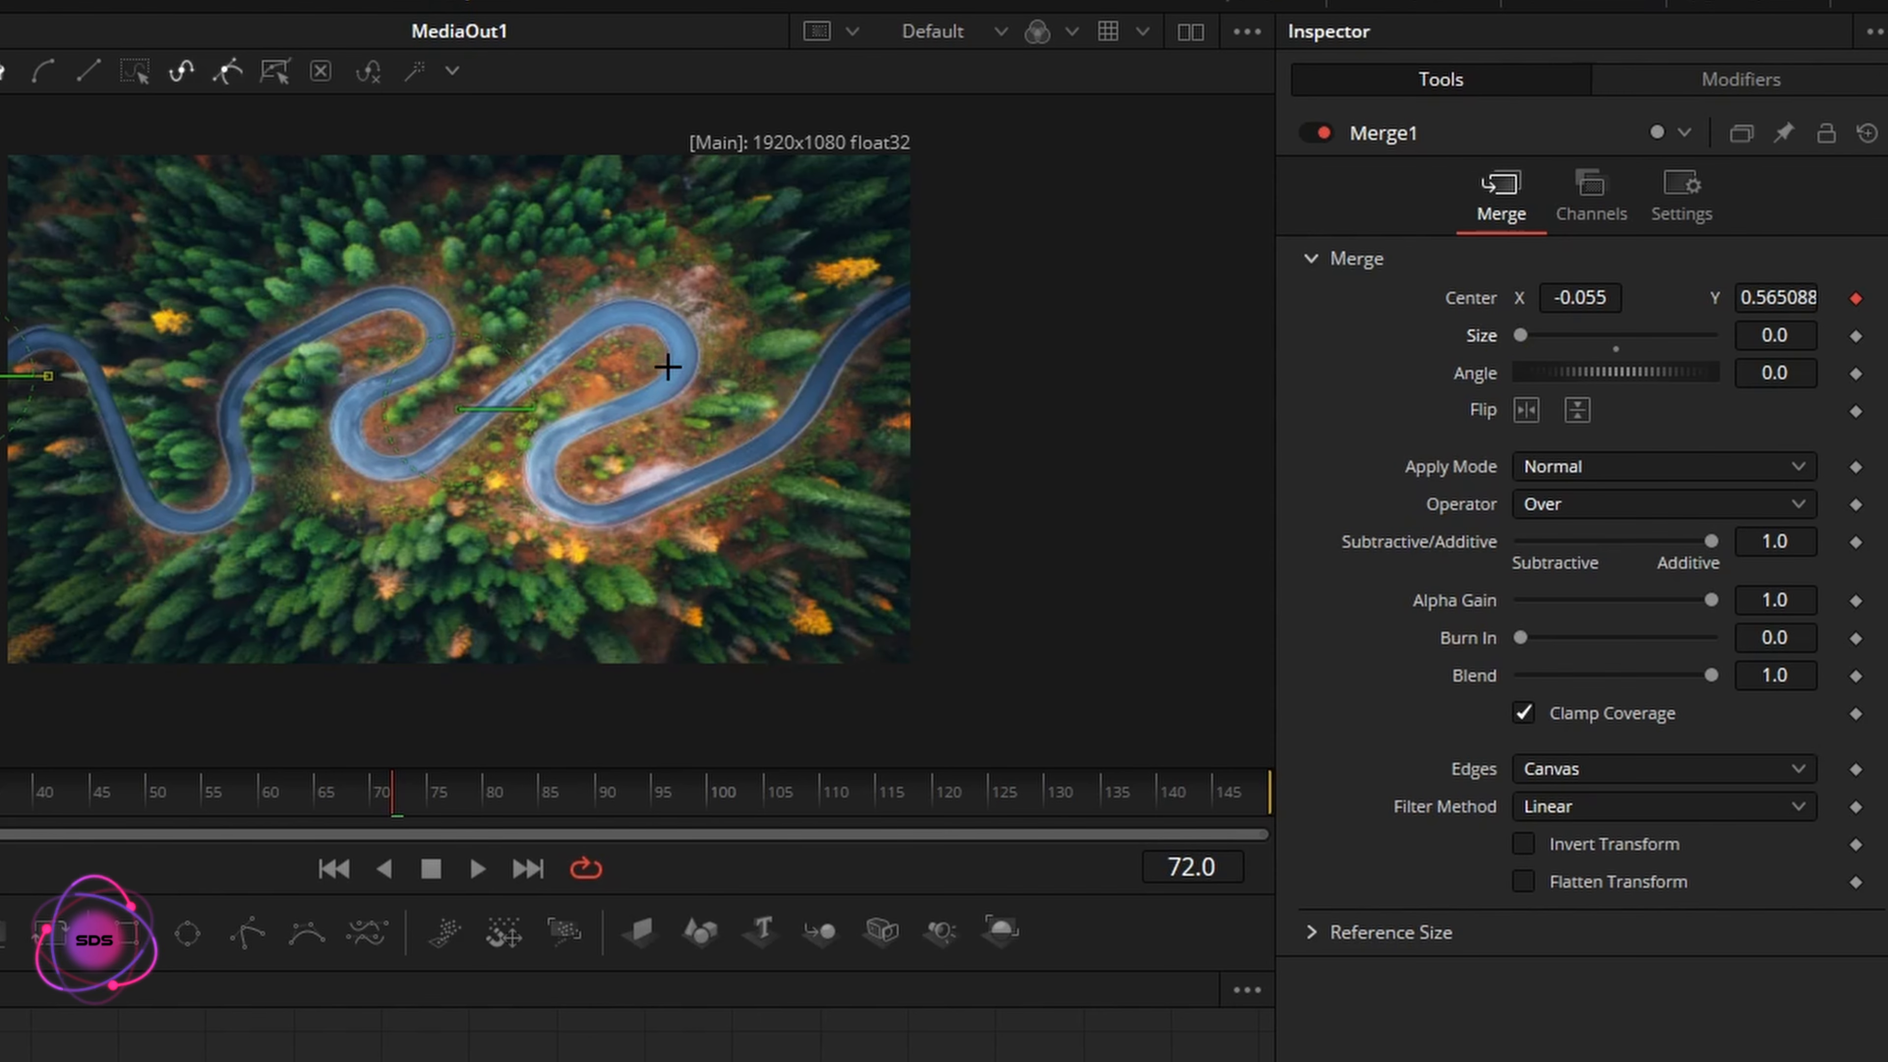
right_click(457, 359)
mouse_move(513, 387)
left_click(828, 388)
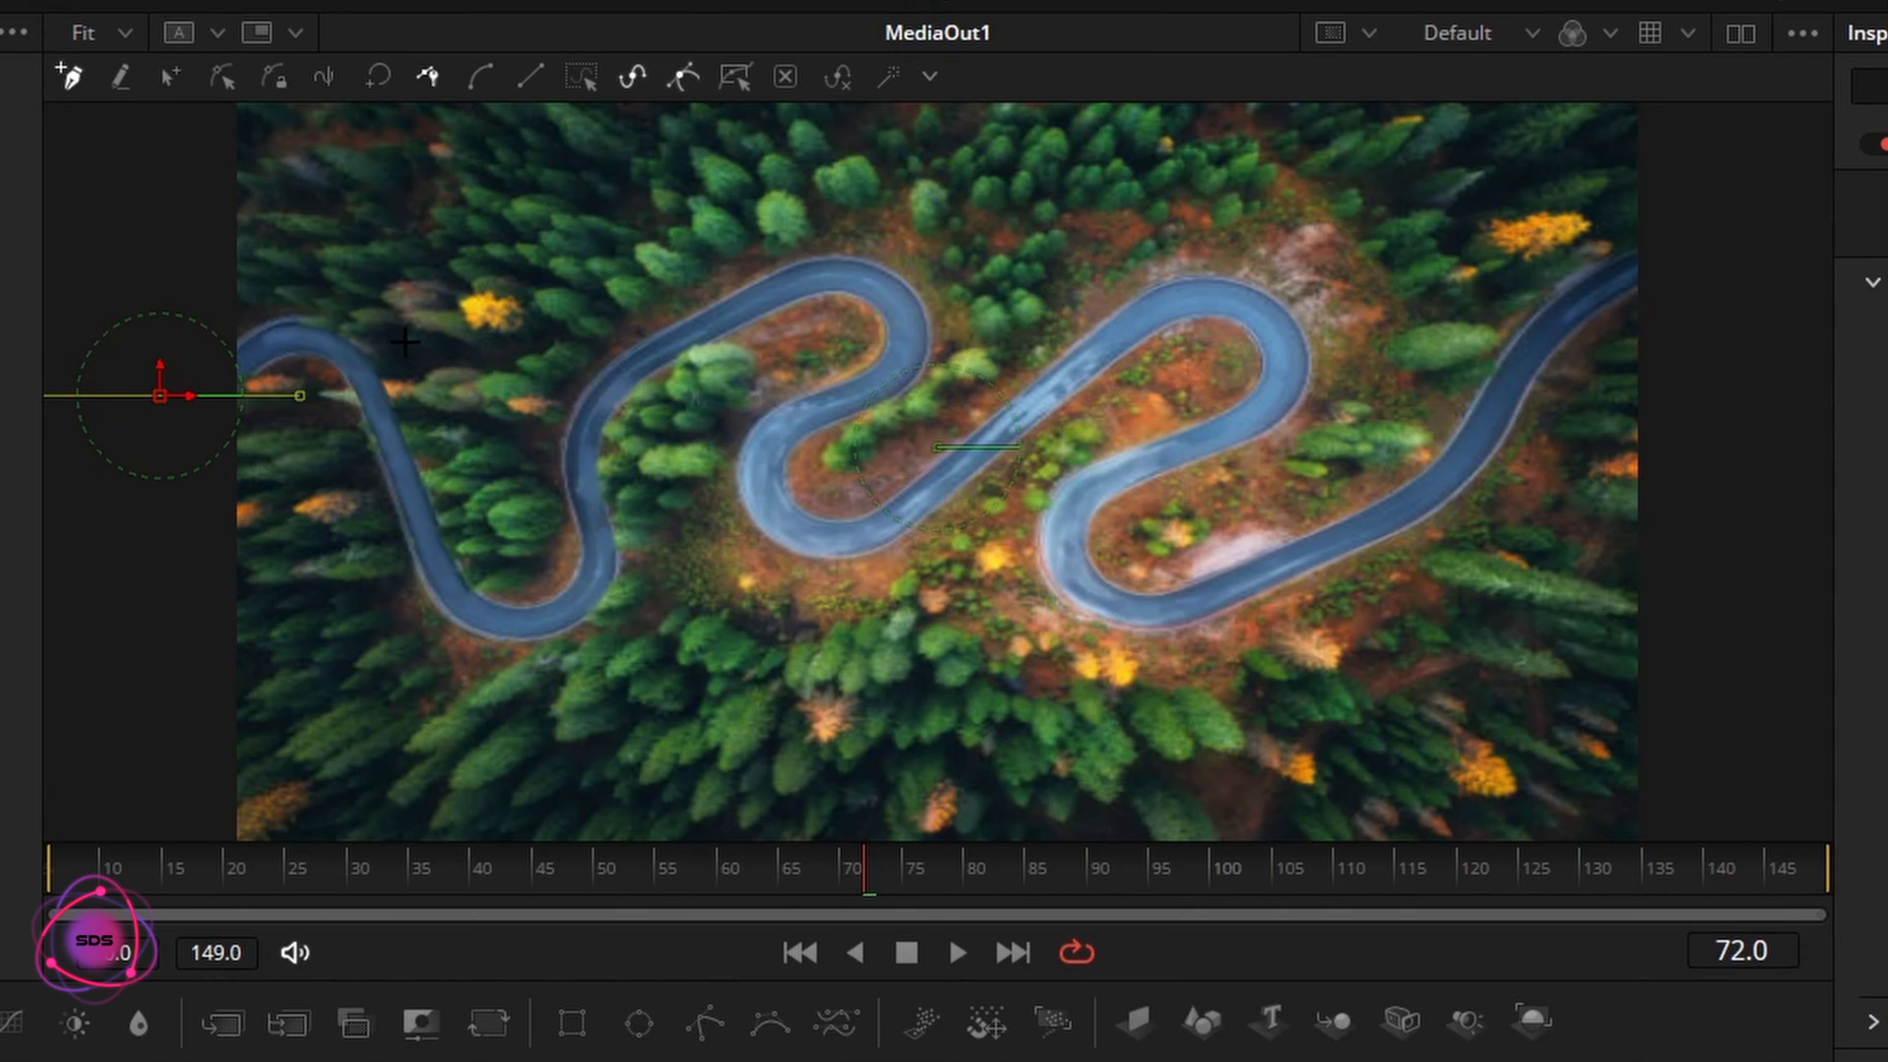
mouse_move(264, 340)
left_mouse_down()
mouse_move(312, 335)
mouse_move(351, 364)
mouse_move(434, 565)
mouse_move(505, 633)
mouse_move(605, 567)
mouse_move(581, 439)
mouse_move(609, 328)
left_mouse_up()
mouse_move(791, 283)
left_mouse_down()
mouse_move(864, 286)
mouse_move(901, 320)
mouse_move(889, 374)
mouse_move(766, 488)
mouse_move(864, 531)
mouse_move(931, 504)
mouse_move(1139, 320)
mouse_move(1205, 295)
mouse_move(1256, 314)
mouse_move(1284, 356)
mouse_move(1268, 406)
mouse_move(1108, 480)
mouse_move(1070, 522)
mouse_move(1087, 577)
mouse_move(1150, 603)
mouse_move(1228, 589)
left_mouse_up()
mouse_move(1324, 543)
left_mouse_down()
mouse_move(1470, 455)
mouse_move(1572, 304)
mouse_move(1689, 235)
left_mouse_up()
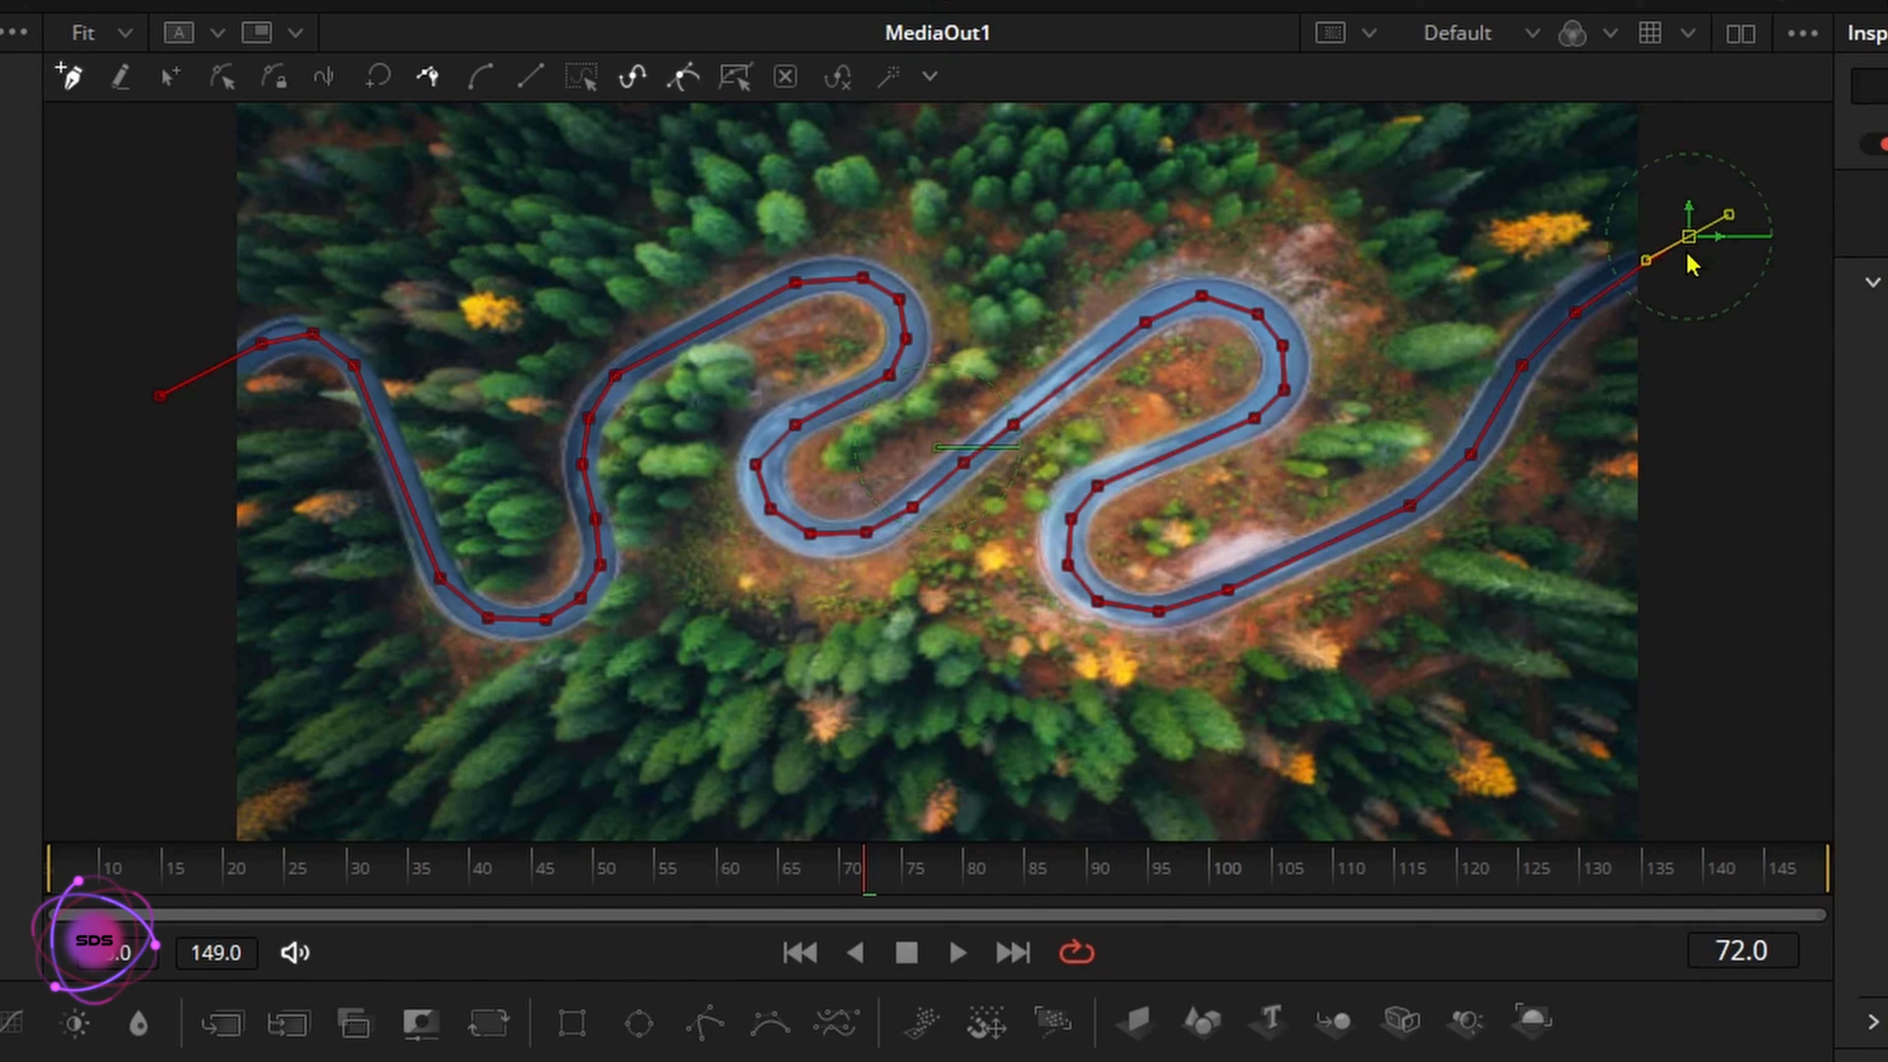
left_click_drag(1689, 240, 1687, 236)
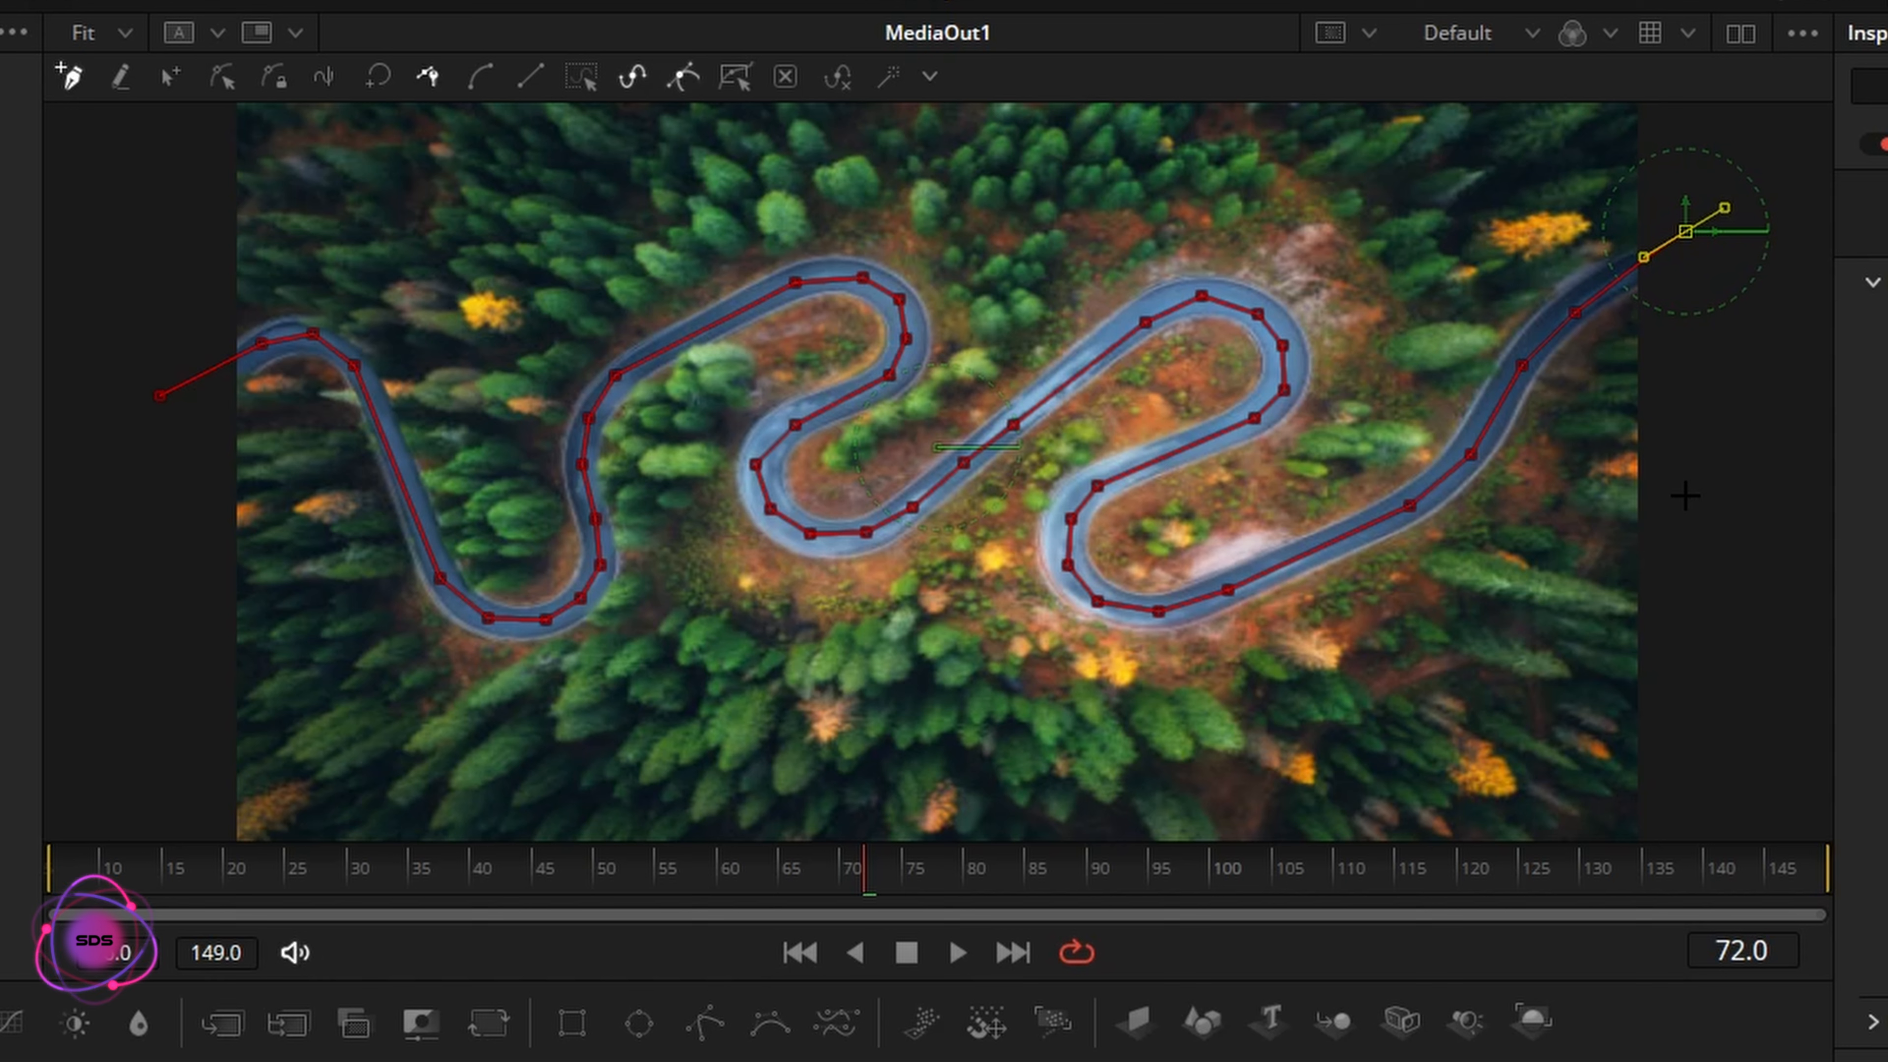
Select all points of the road path and smooth them
left_click(221, 78)
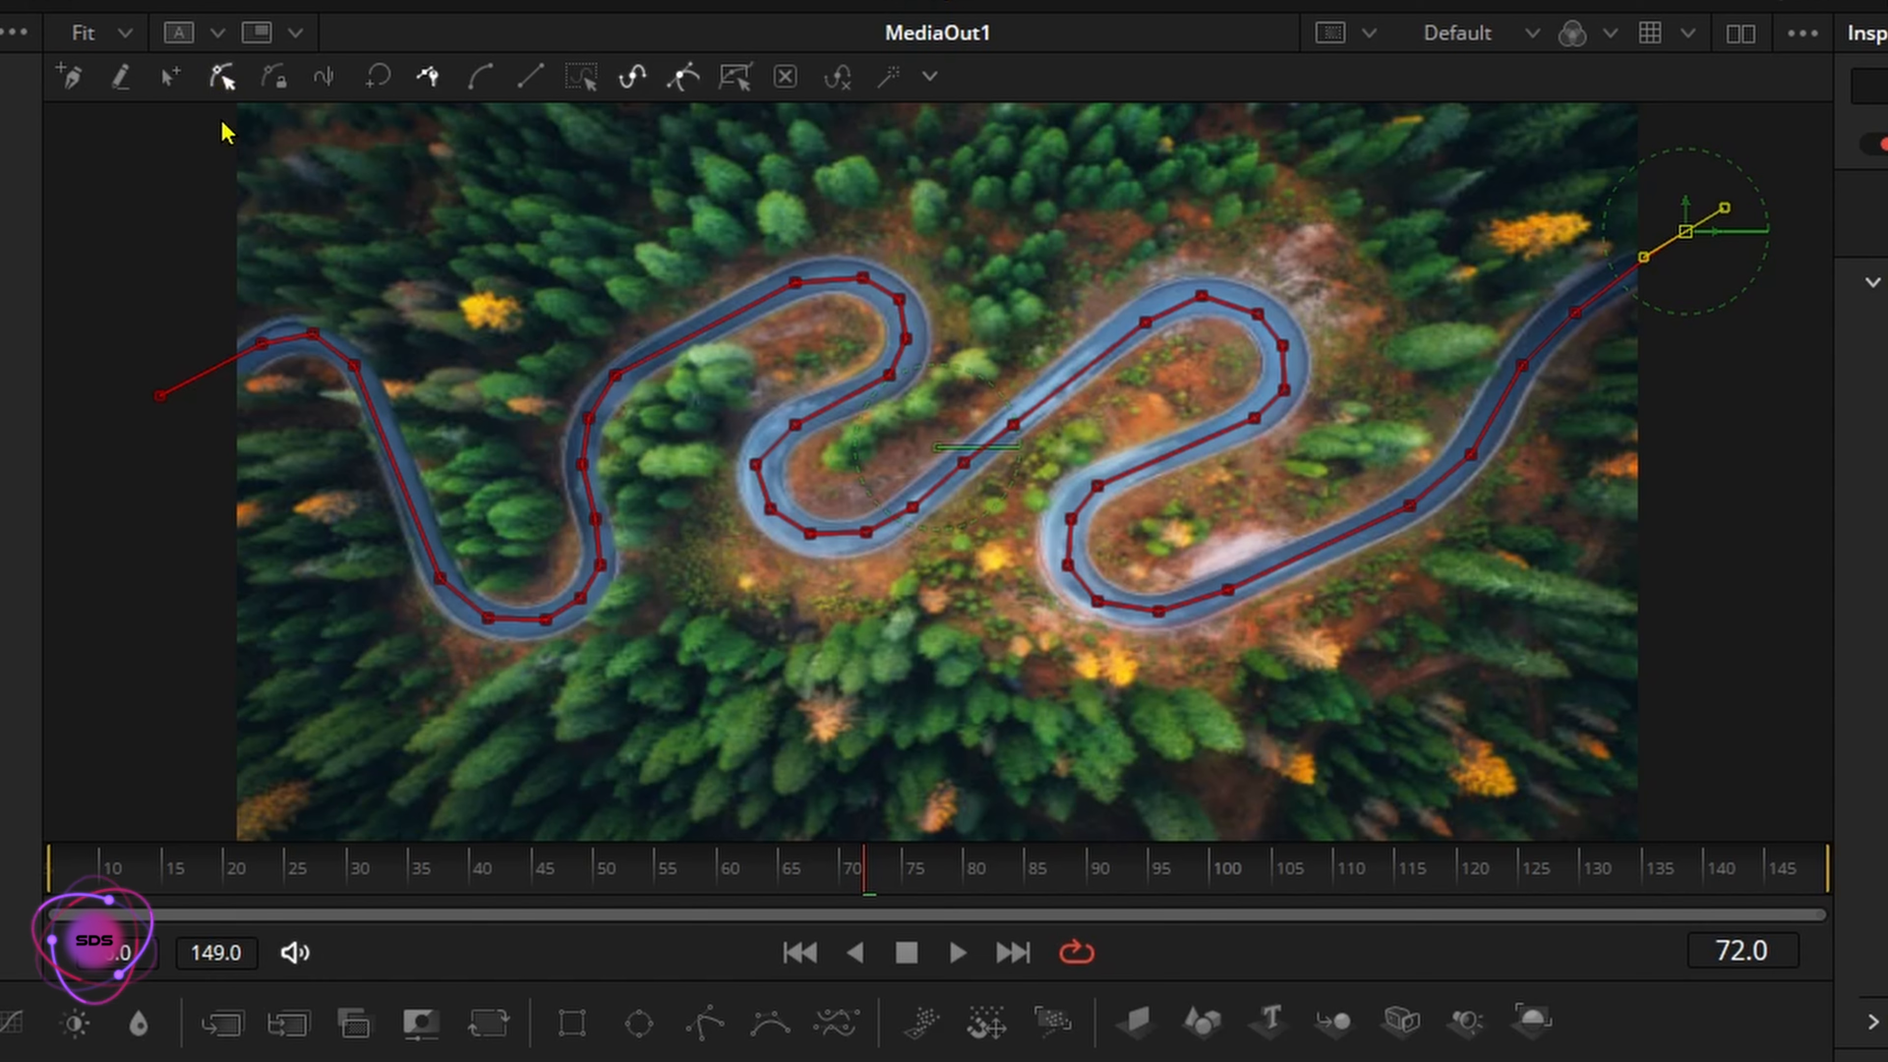
left_click_drag(236, 145, 1697, 683)
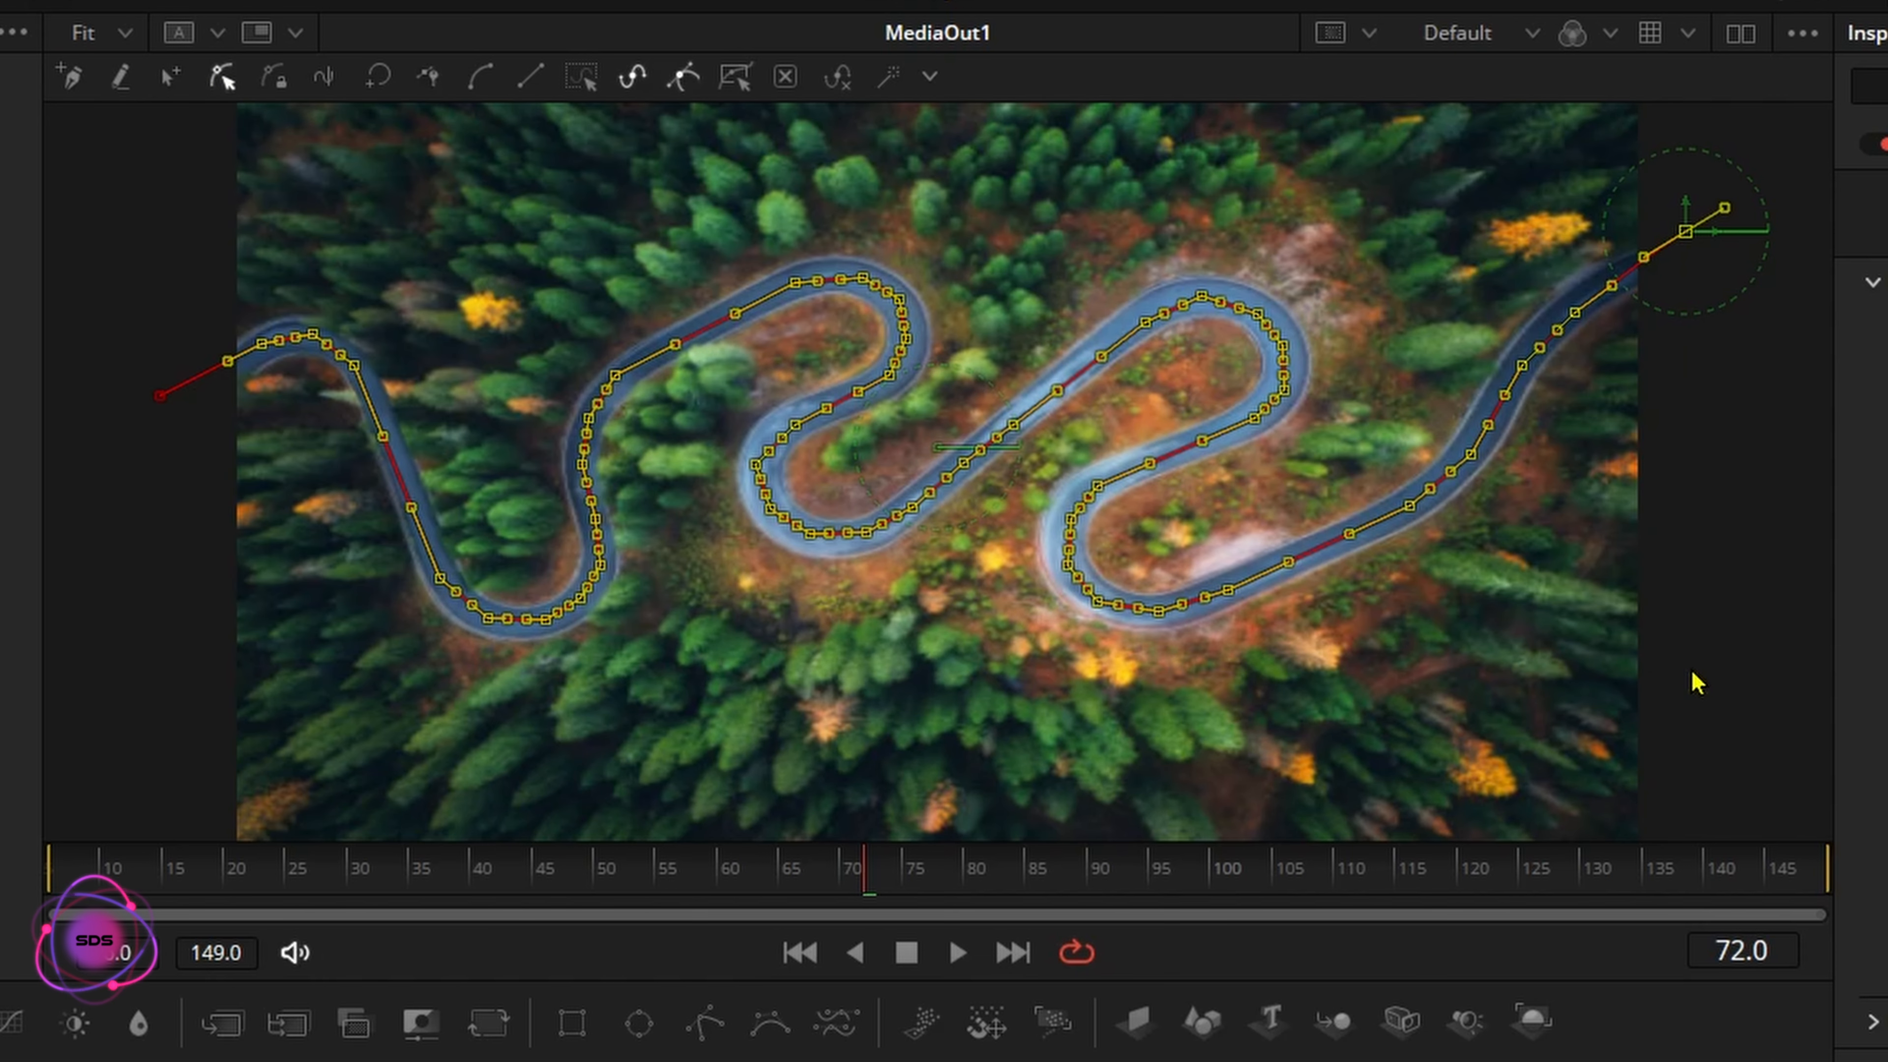
left_click(479, 88)
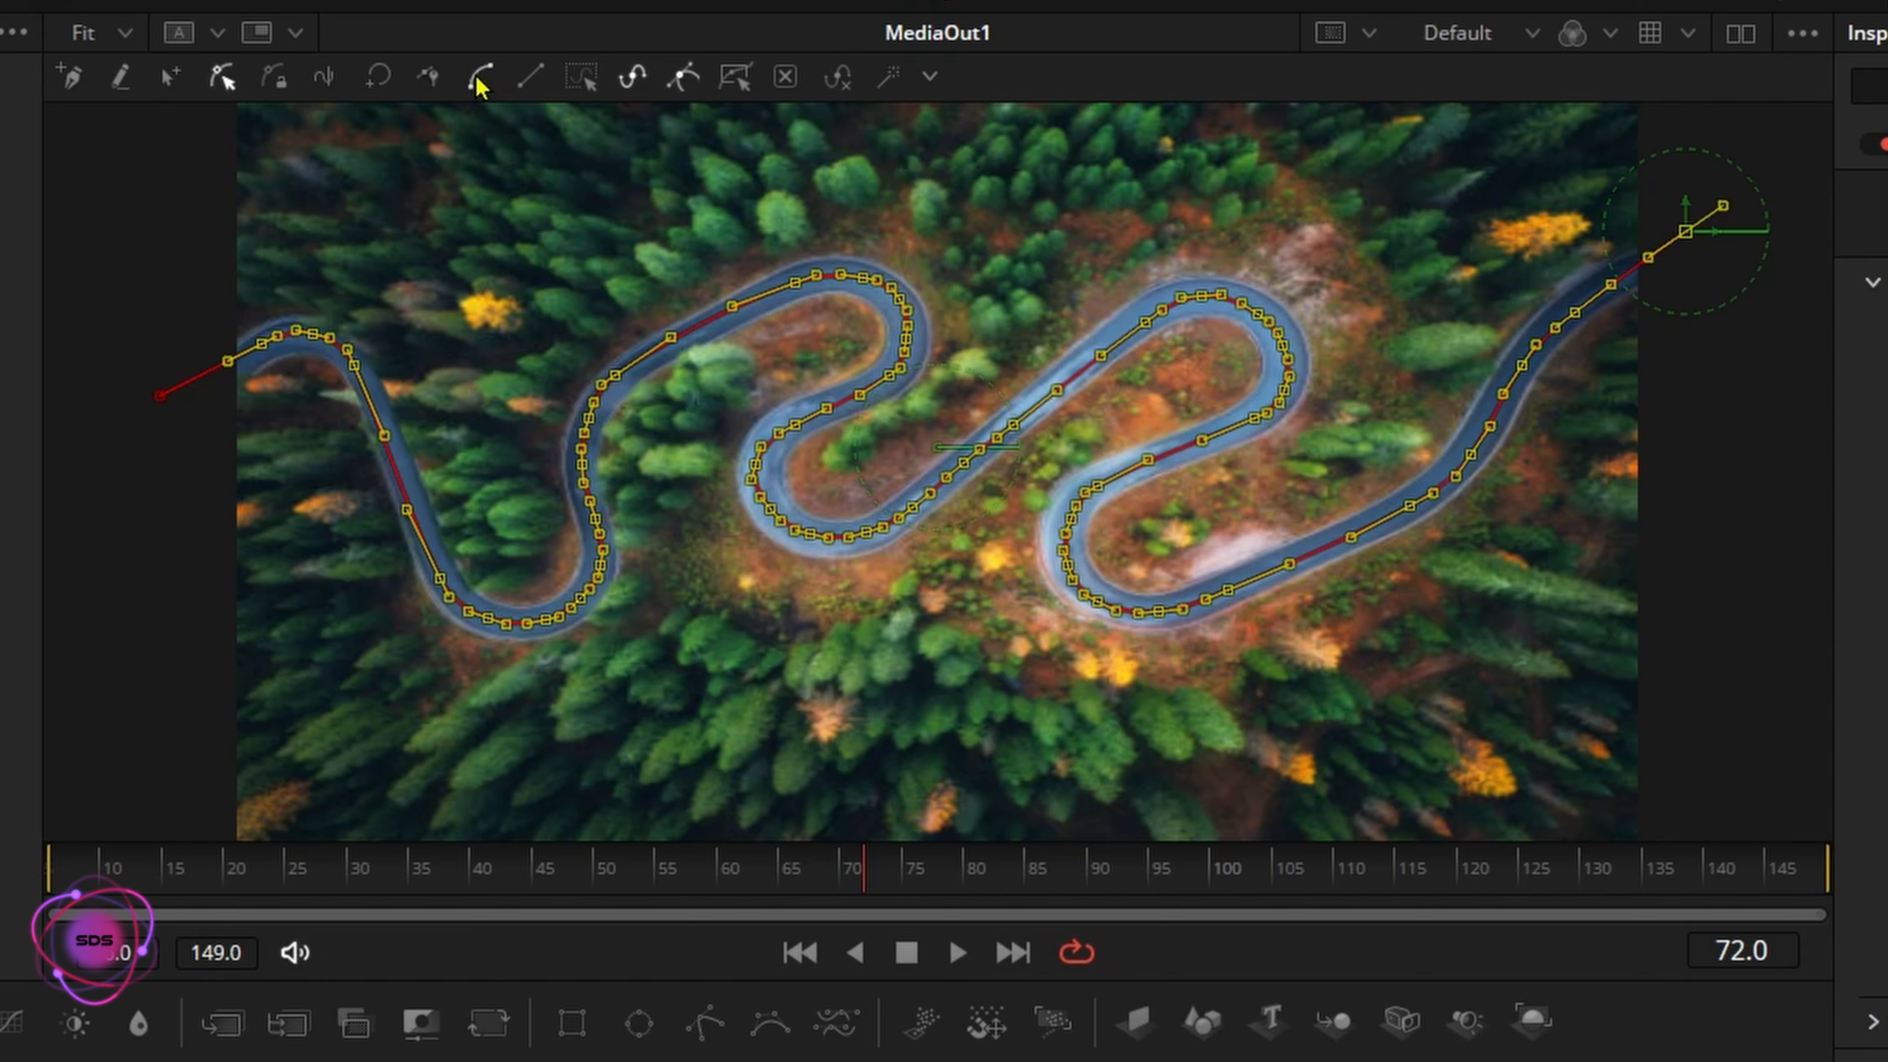
left_click(385, 659)
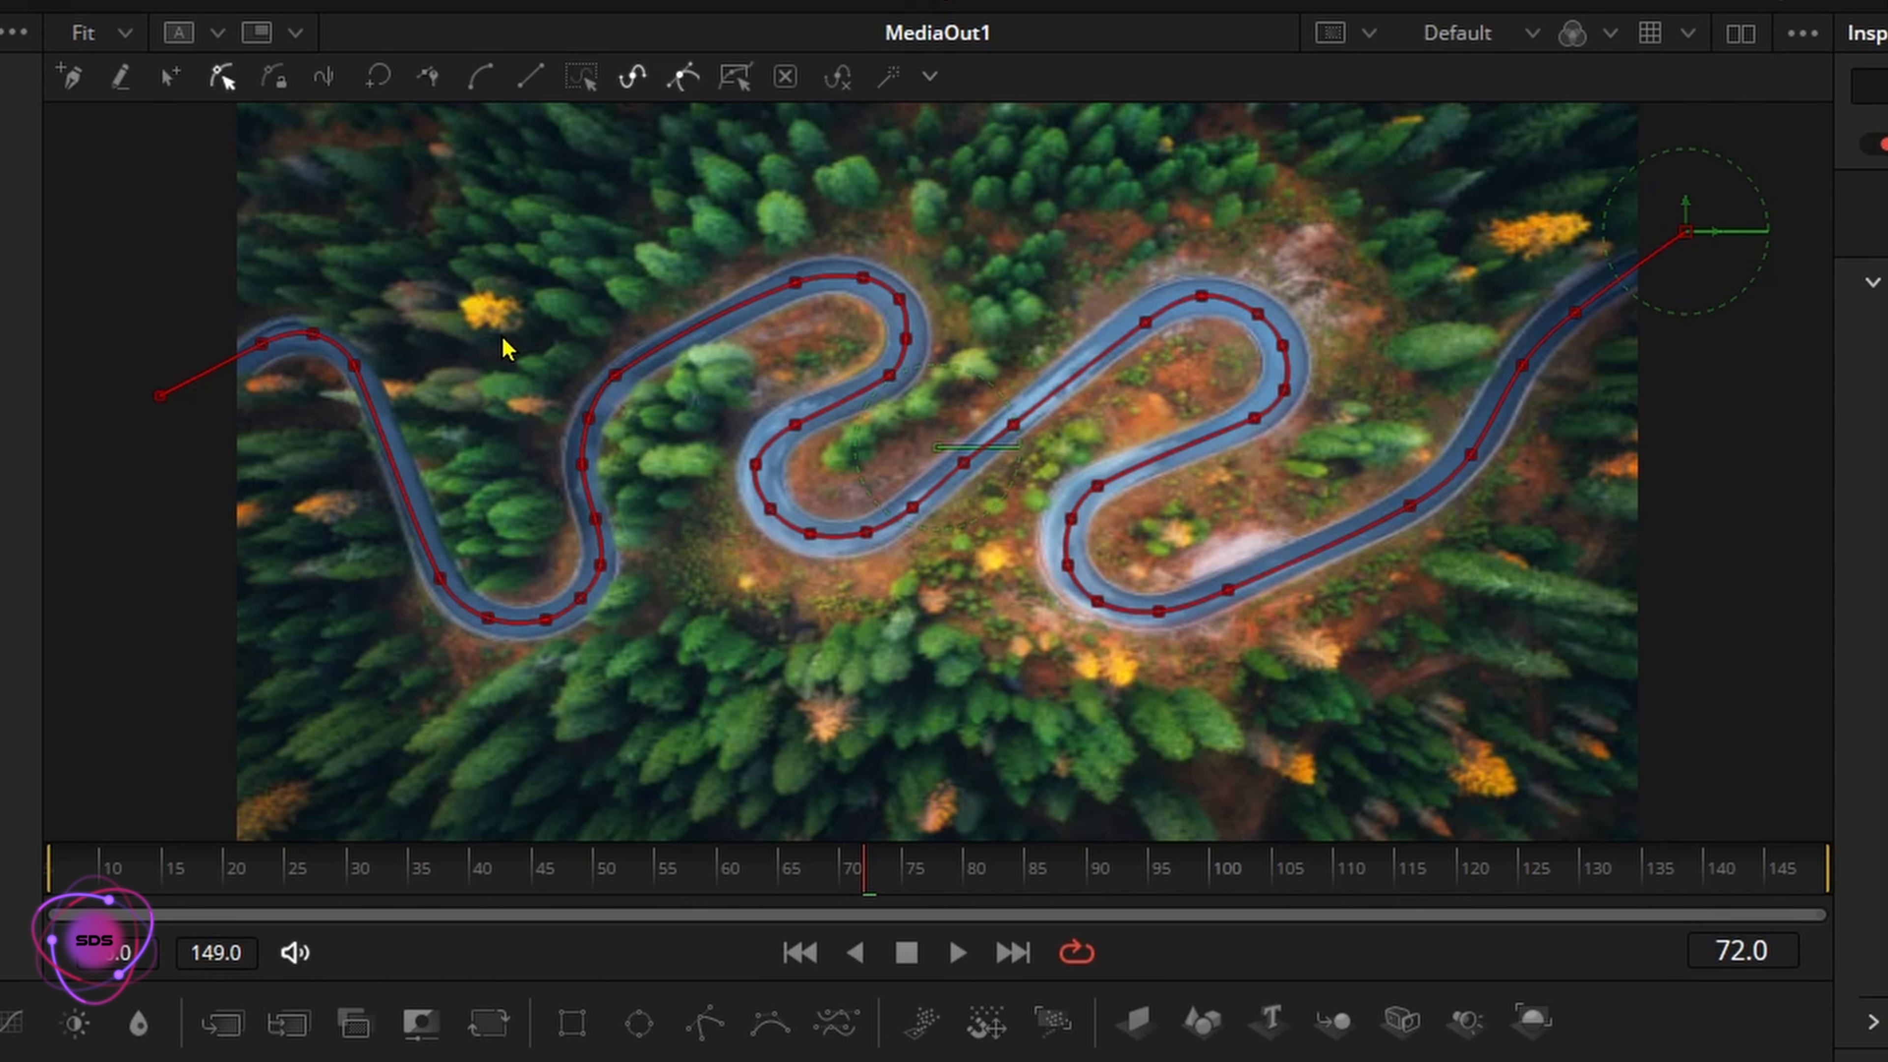
Fine-tune the path points where the road bends upward after the first dip so they follow the lane's centre
left_click_drag(464, 321, 674, 433)
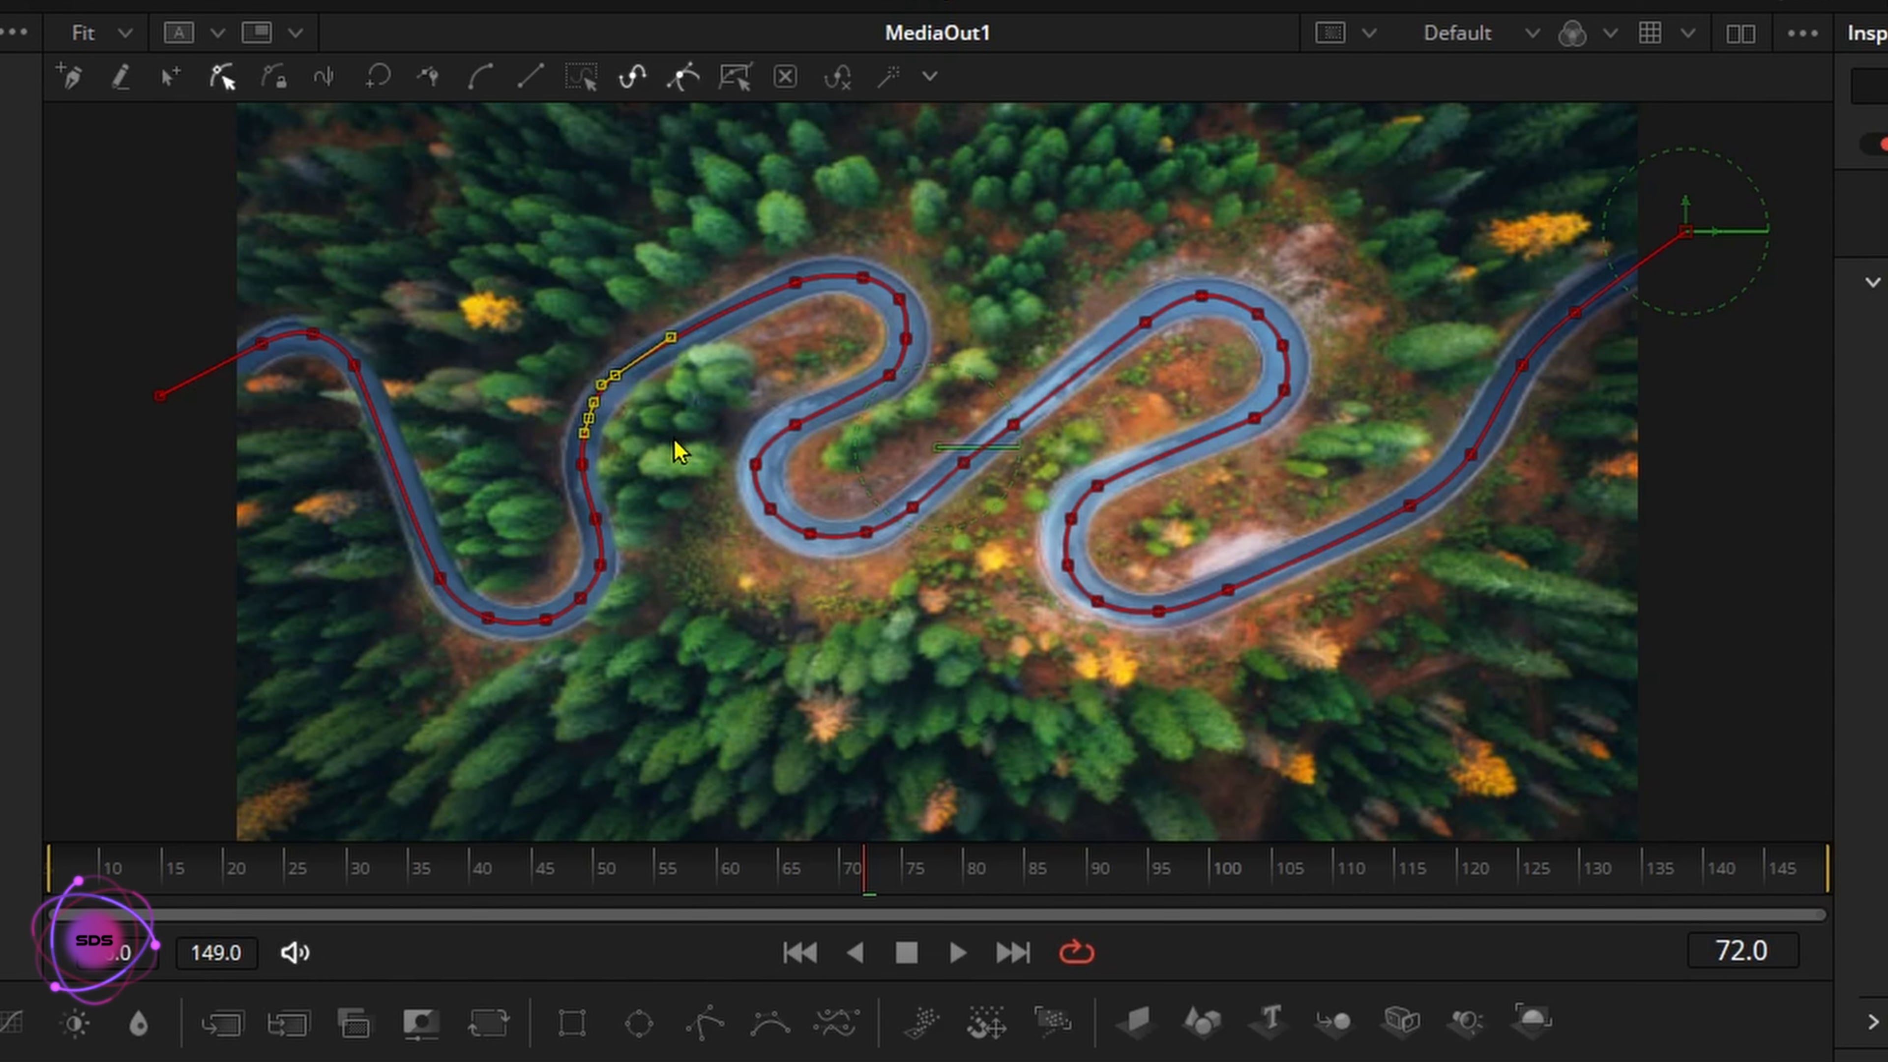
left_click(508, 280)
left_click_drag(508, 280, 618, 380)
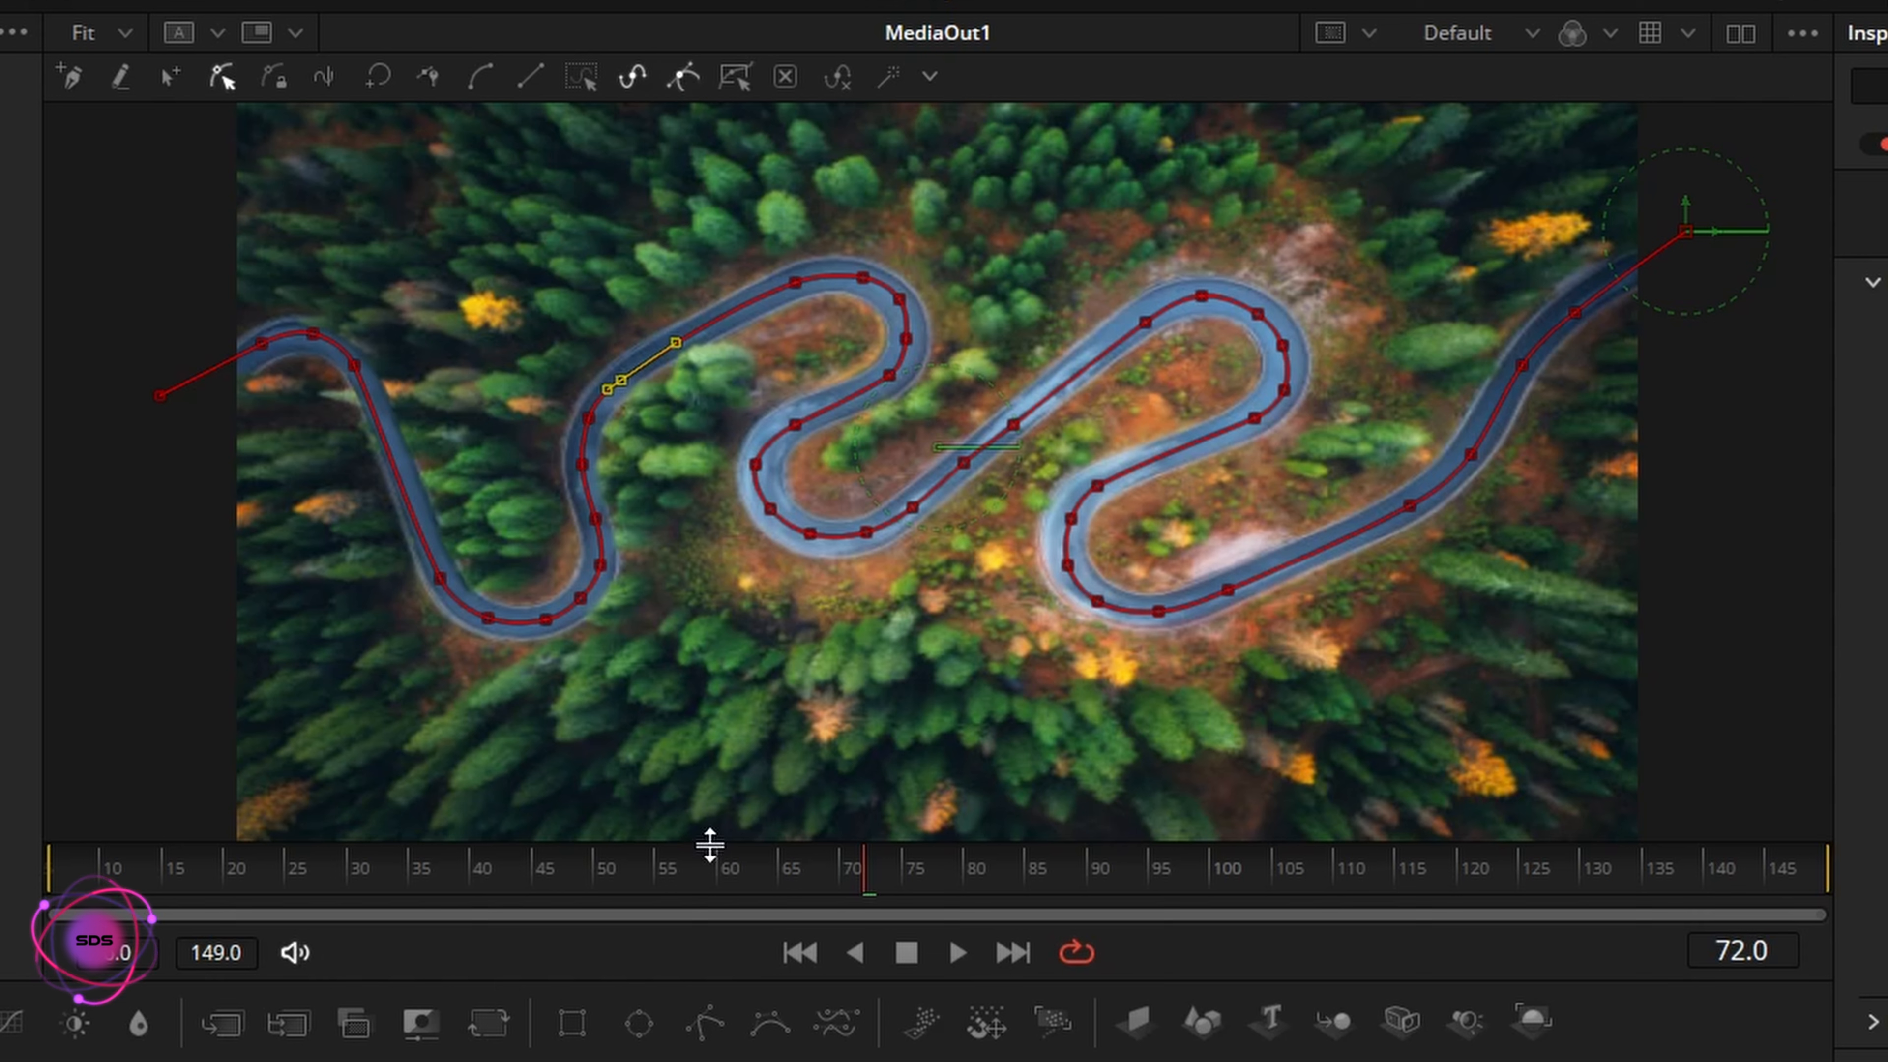
left_click(588, 419)
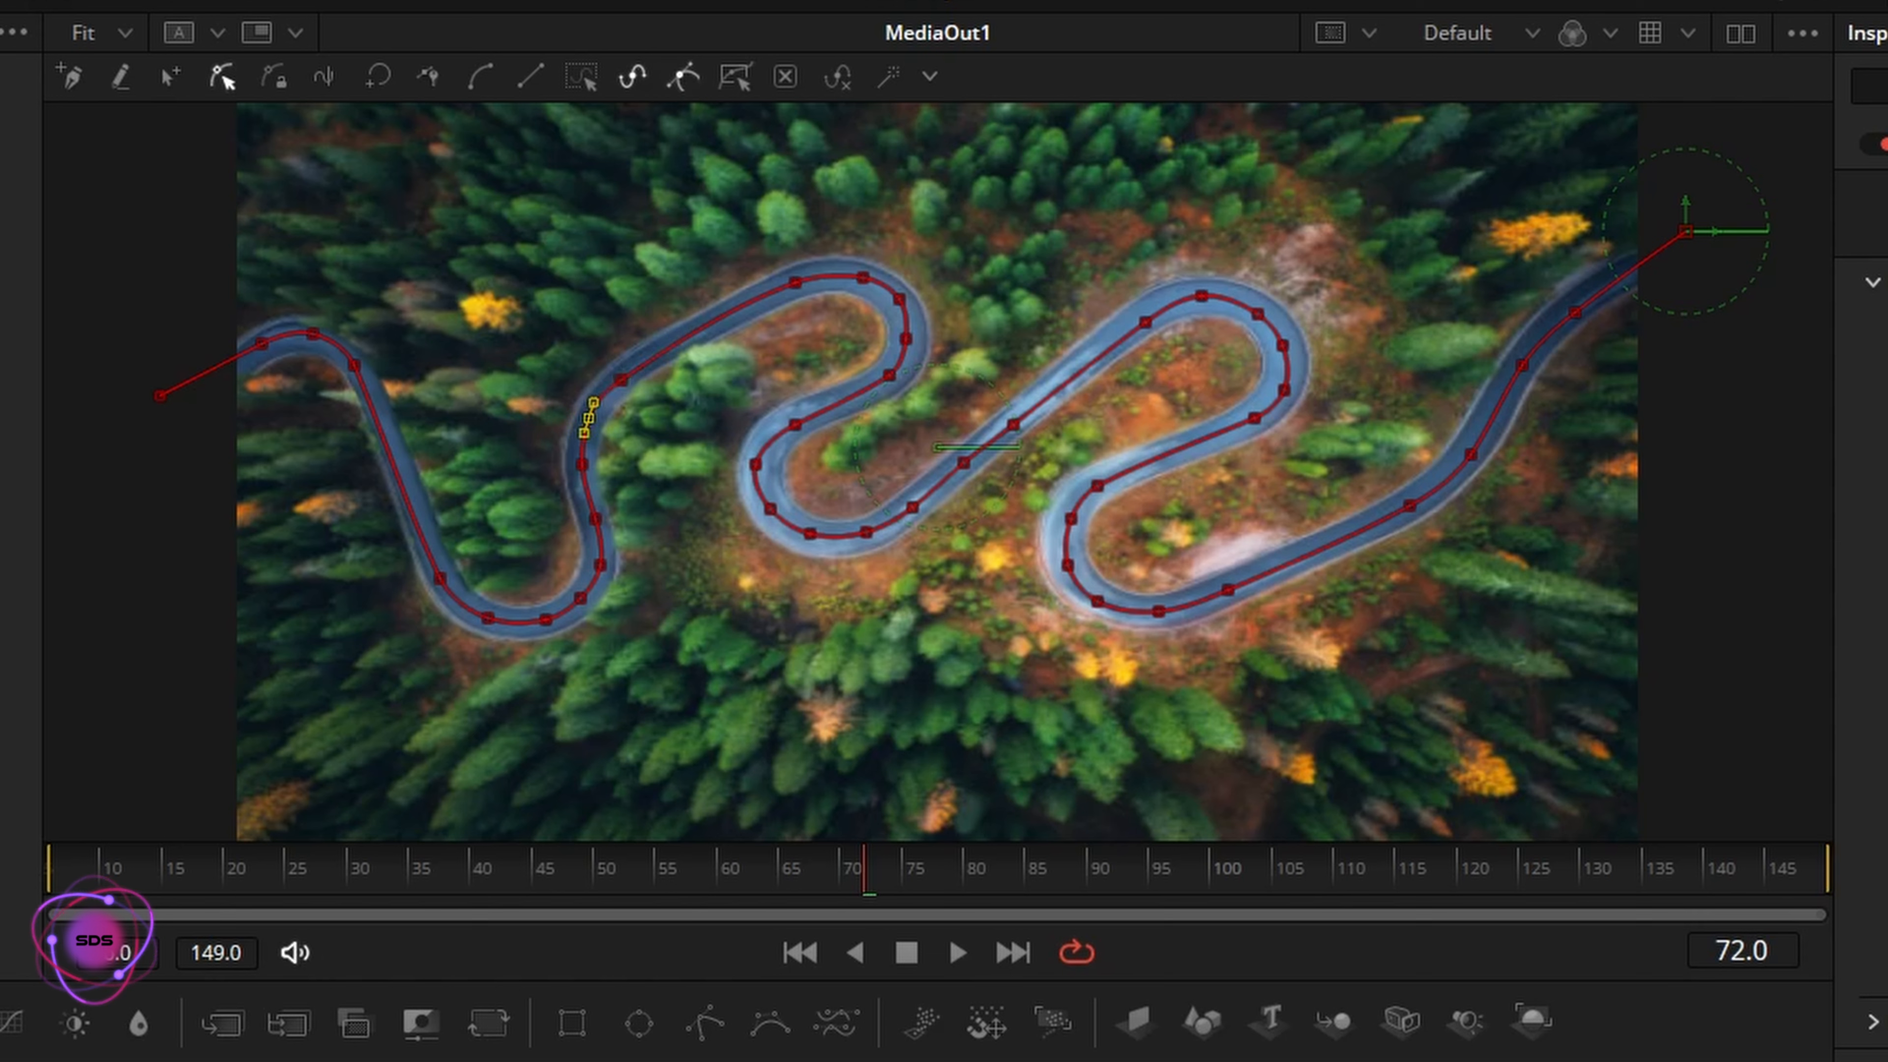
left_click_drag(588, 418, 591, 418)
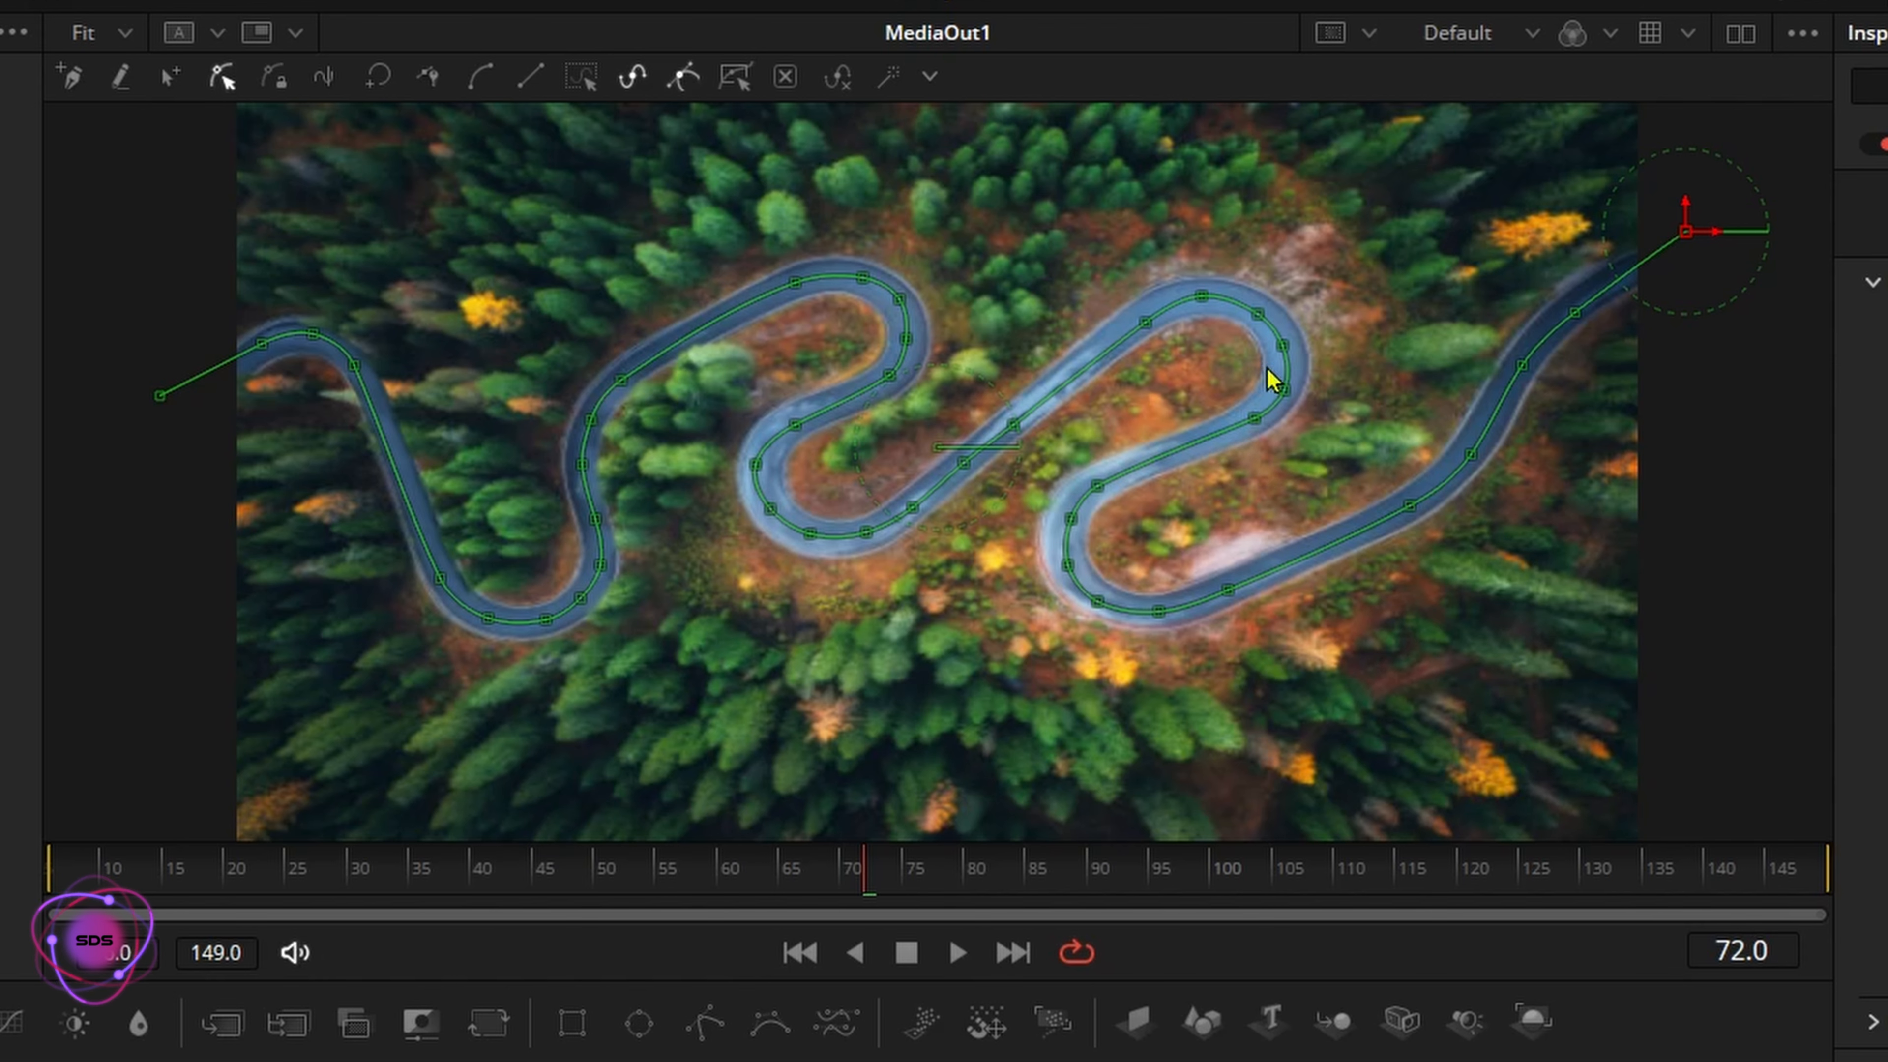
left_click(1576, 310)
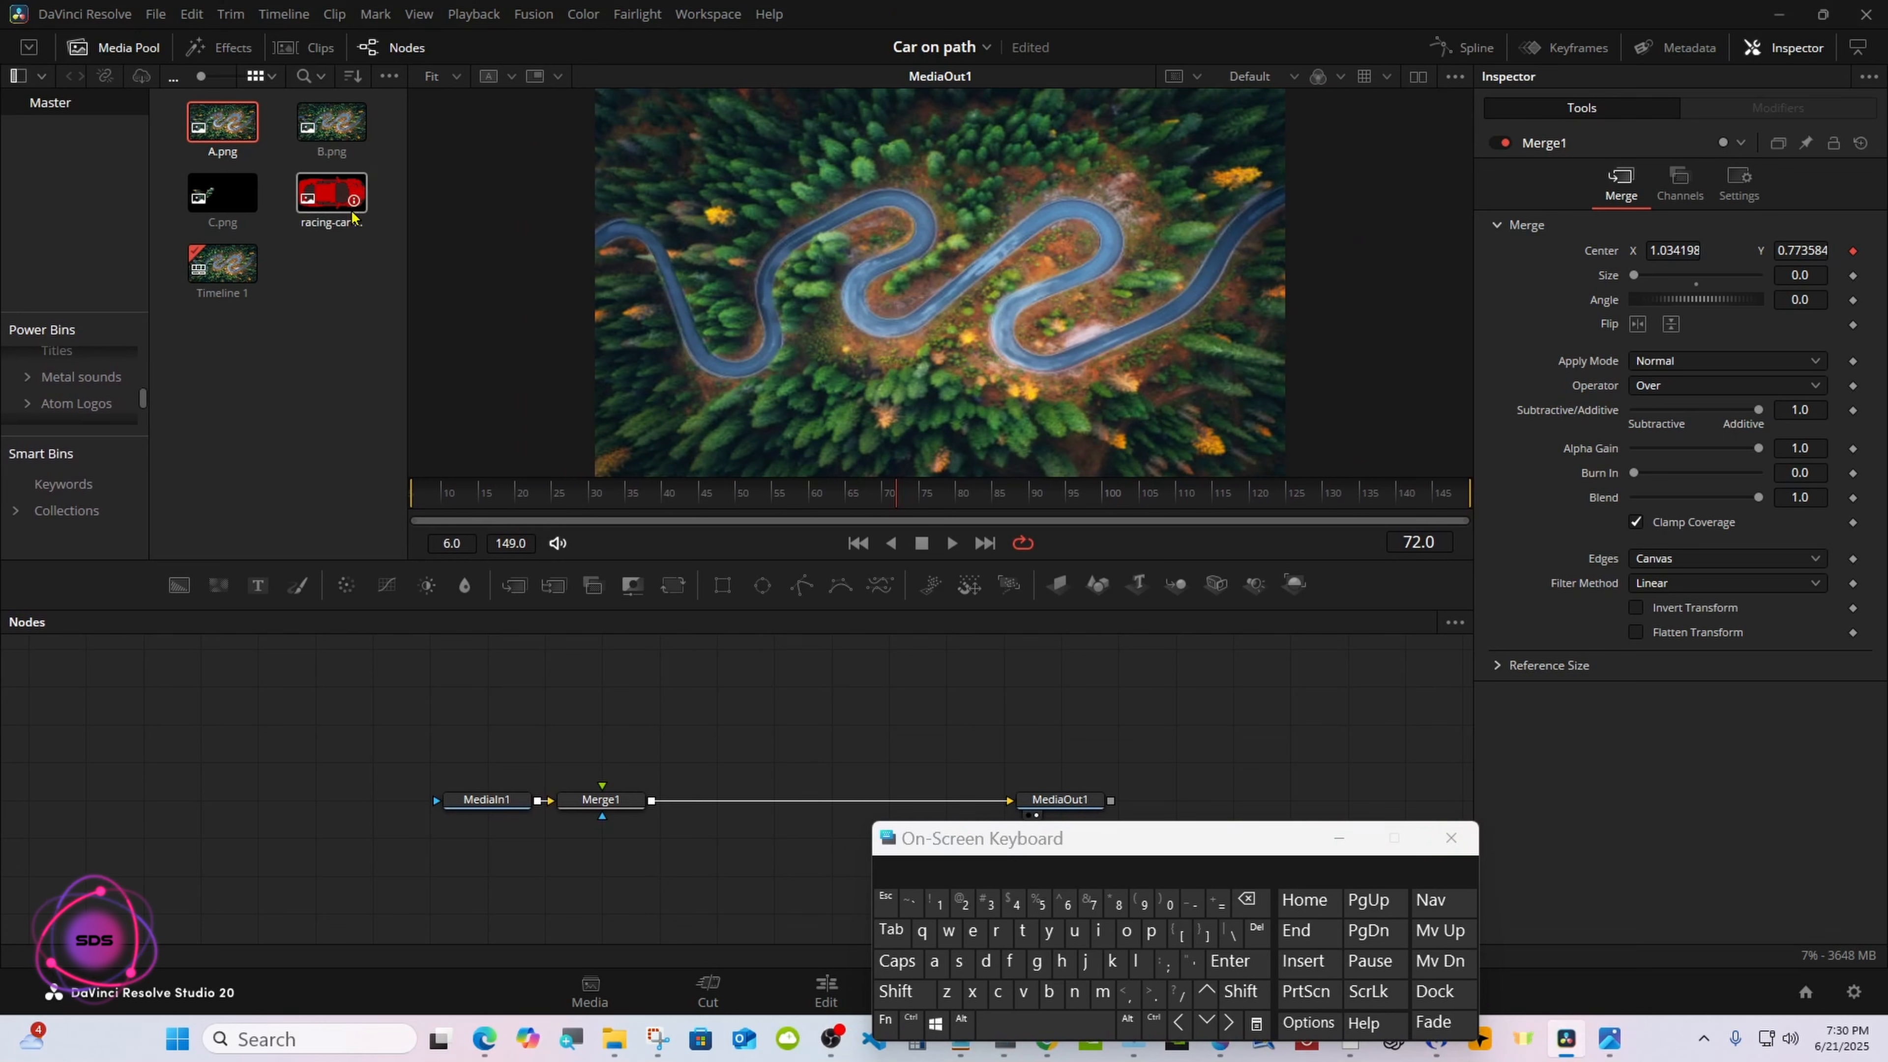
Add the racing-car image to the node graph and display it in a second viewer beside the road image
left_click_drag(353, 216, 654, 723)
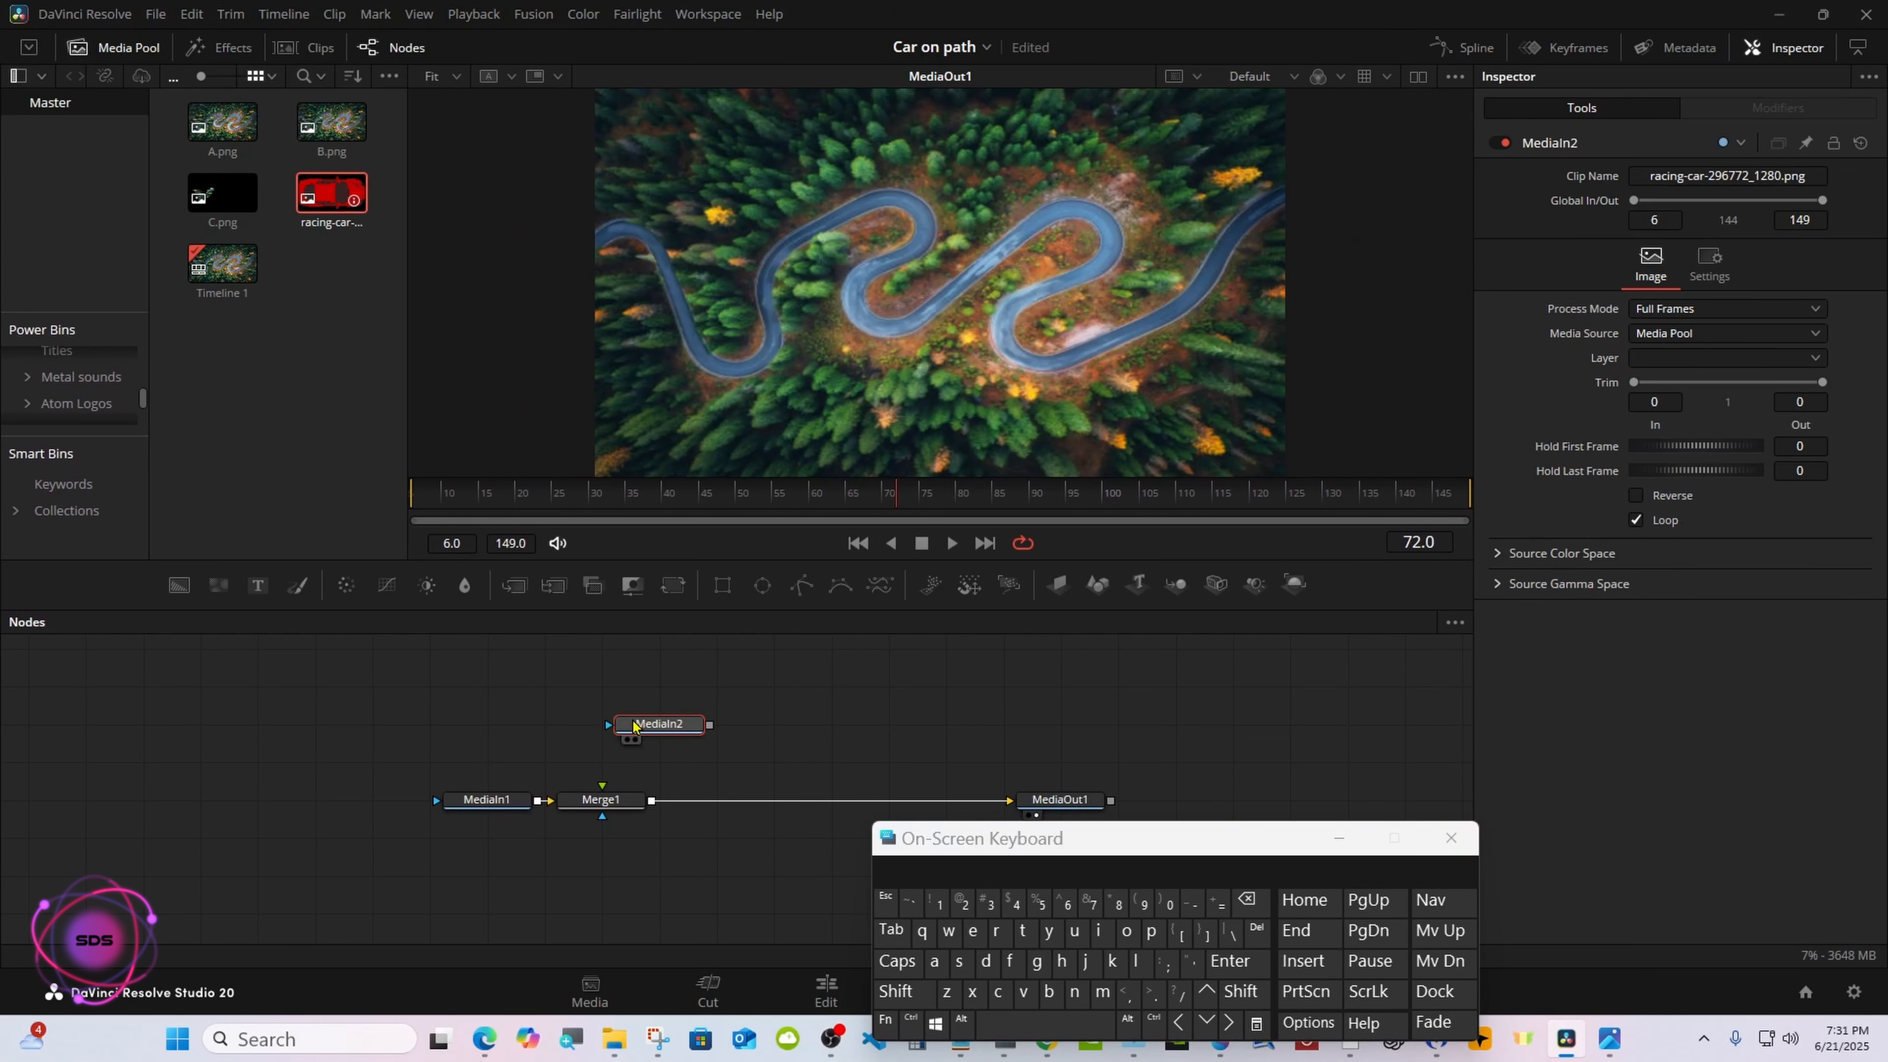
left_click(1418, 75)
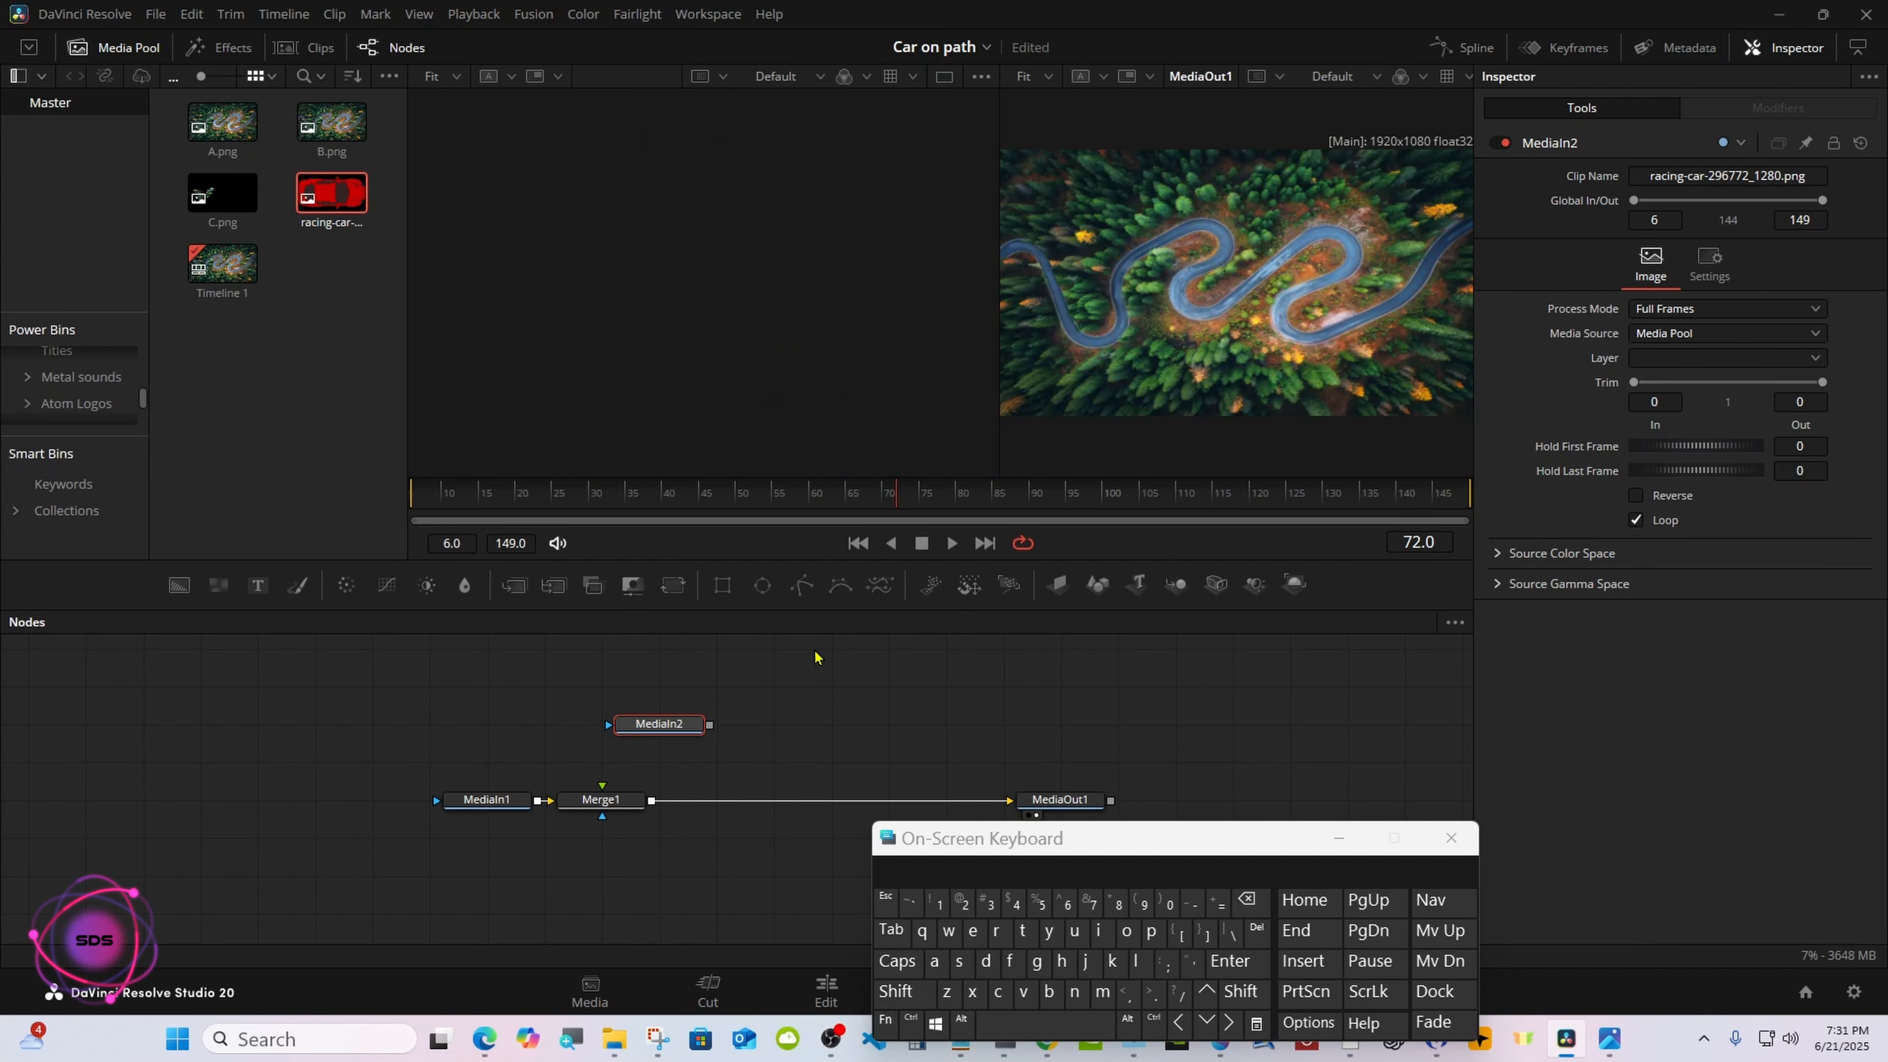
left_click(629, 740)
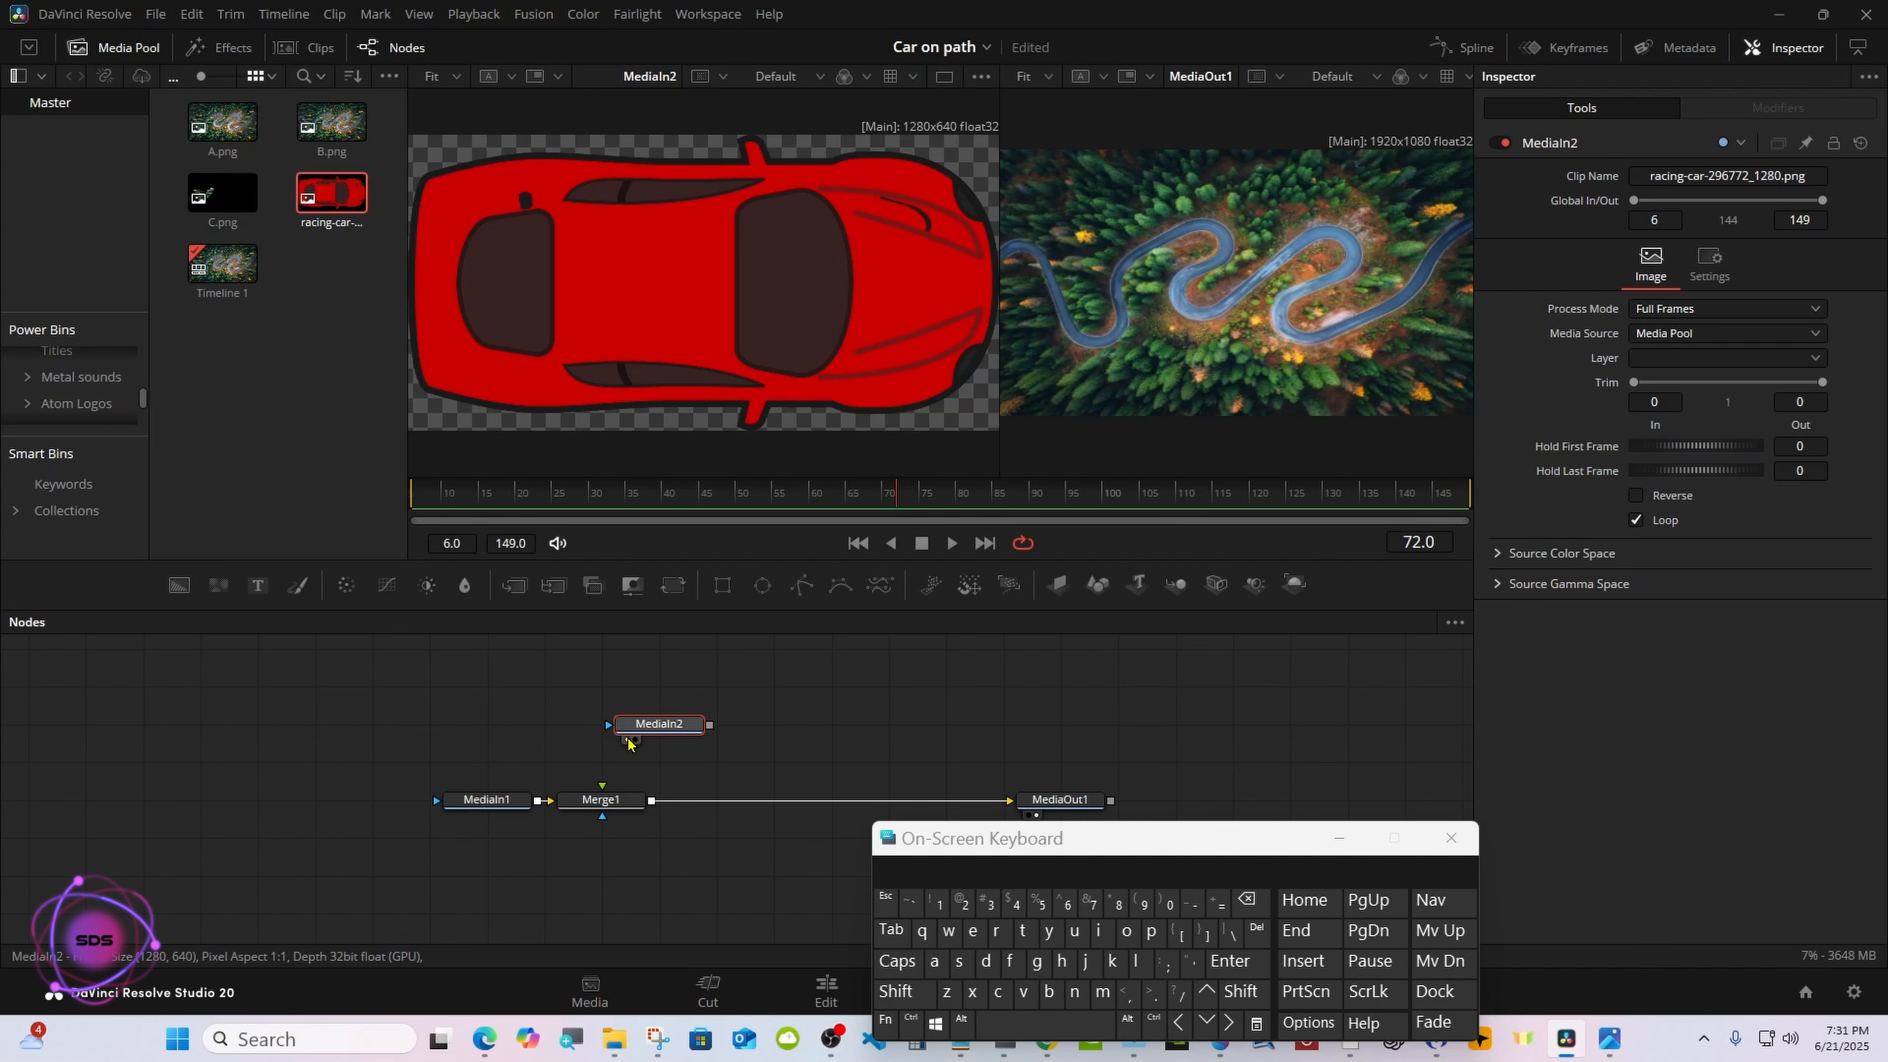
left_click_drag(974, 837, 1231, 796)
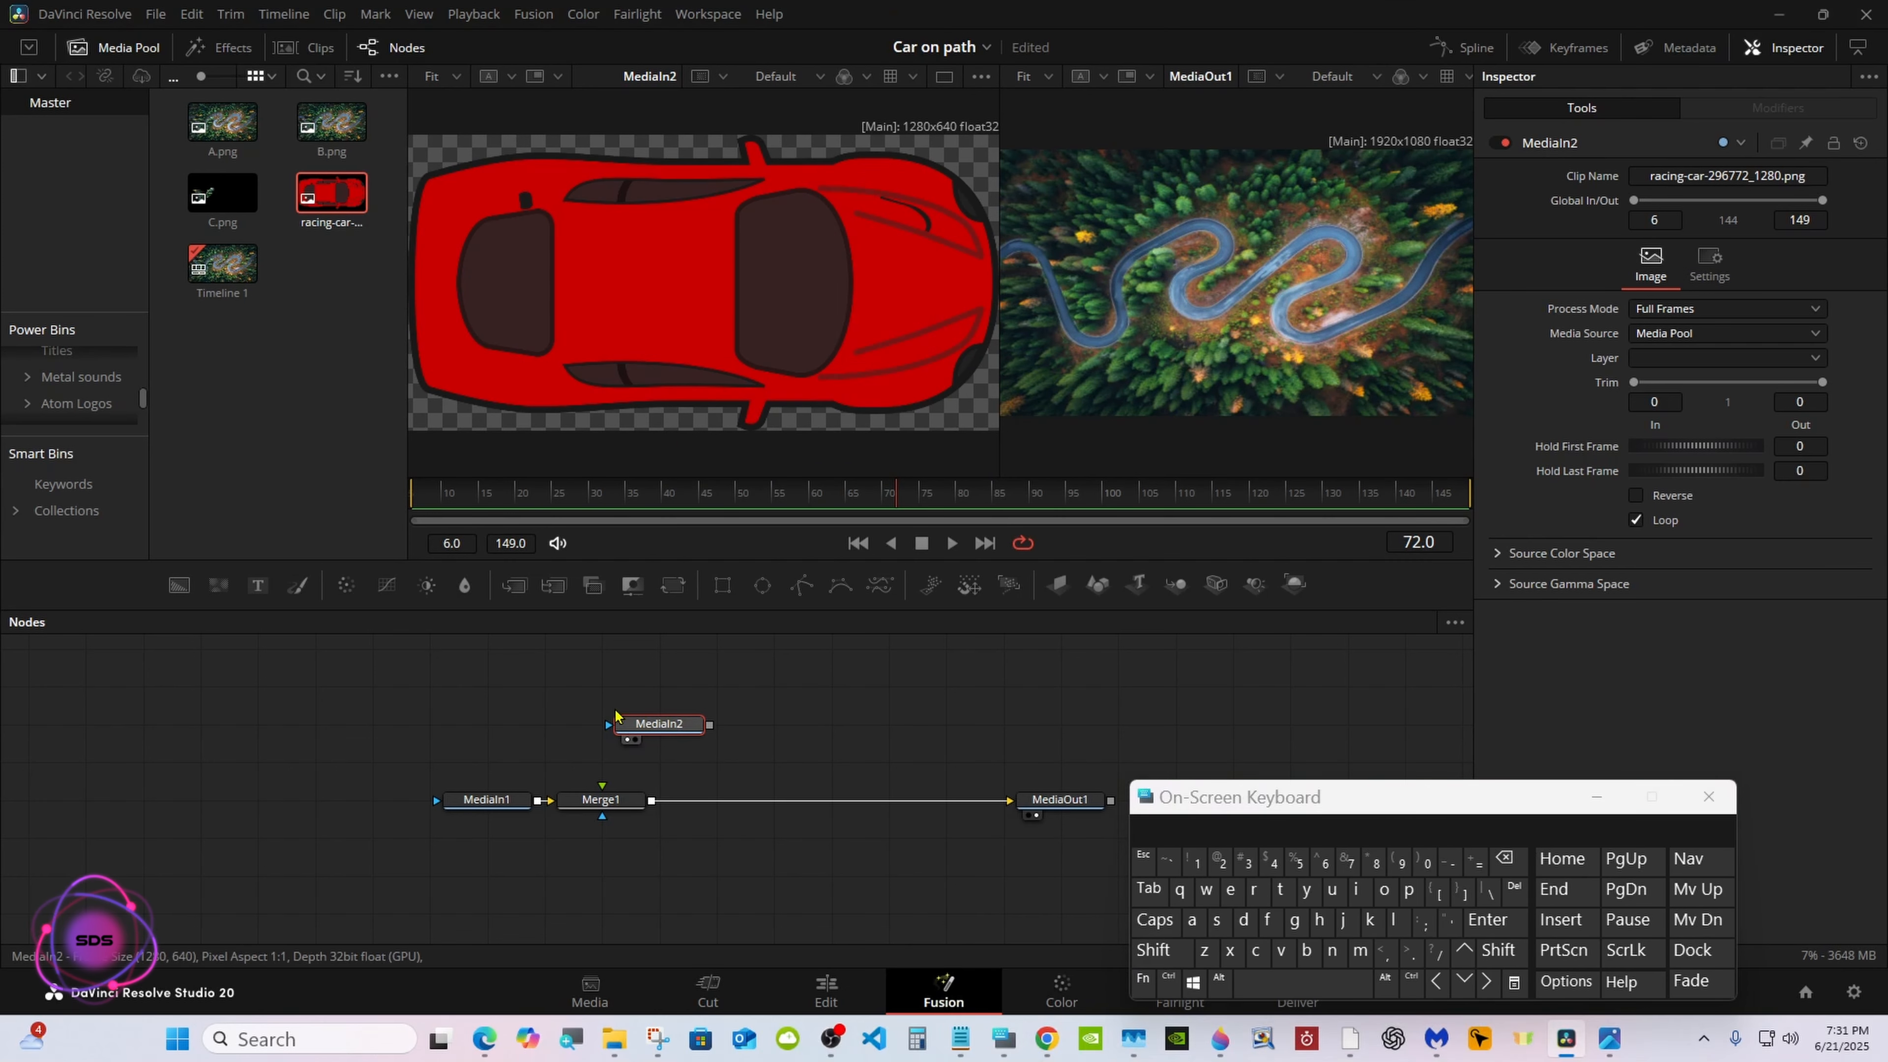
Connect the racing-car node to Merge1's foreground input and return to a single viewer
left_click_drag(615, 715, 611, 802)
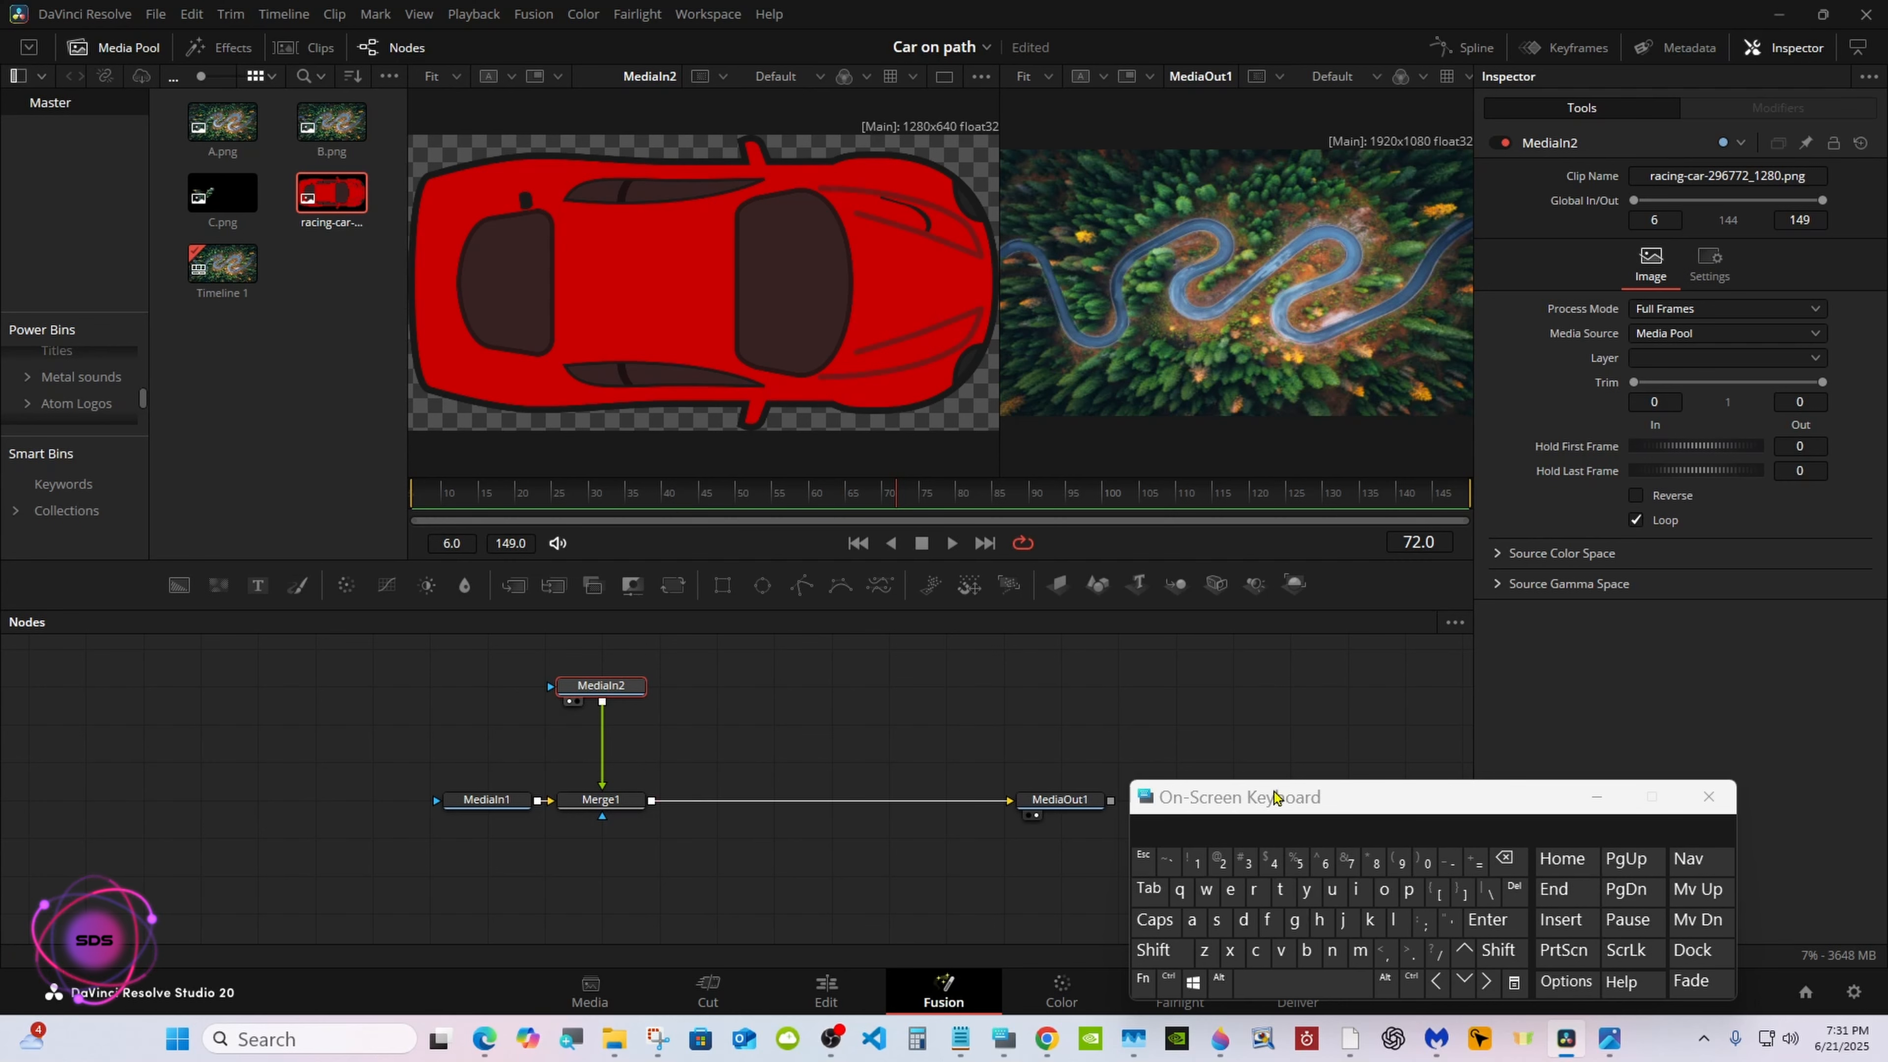
left_click_drag(1274, 801, 996, 808)
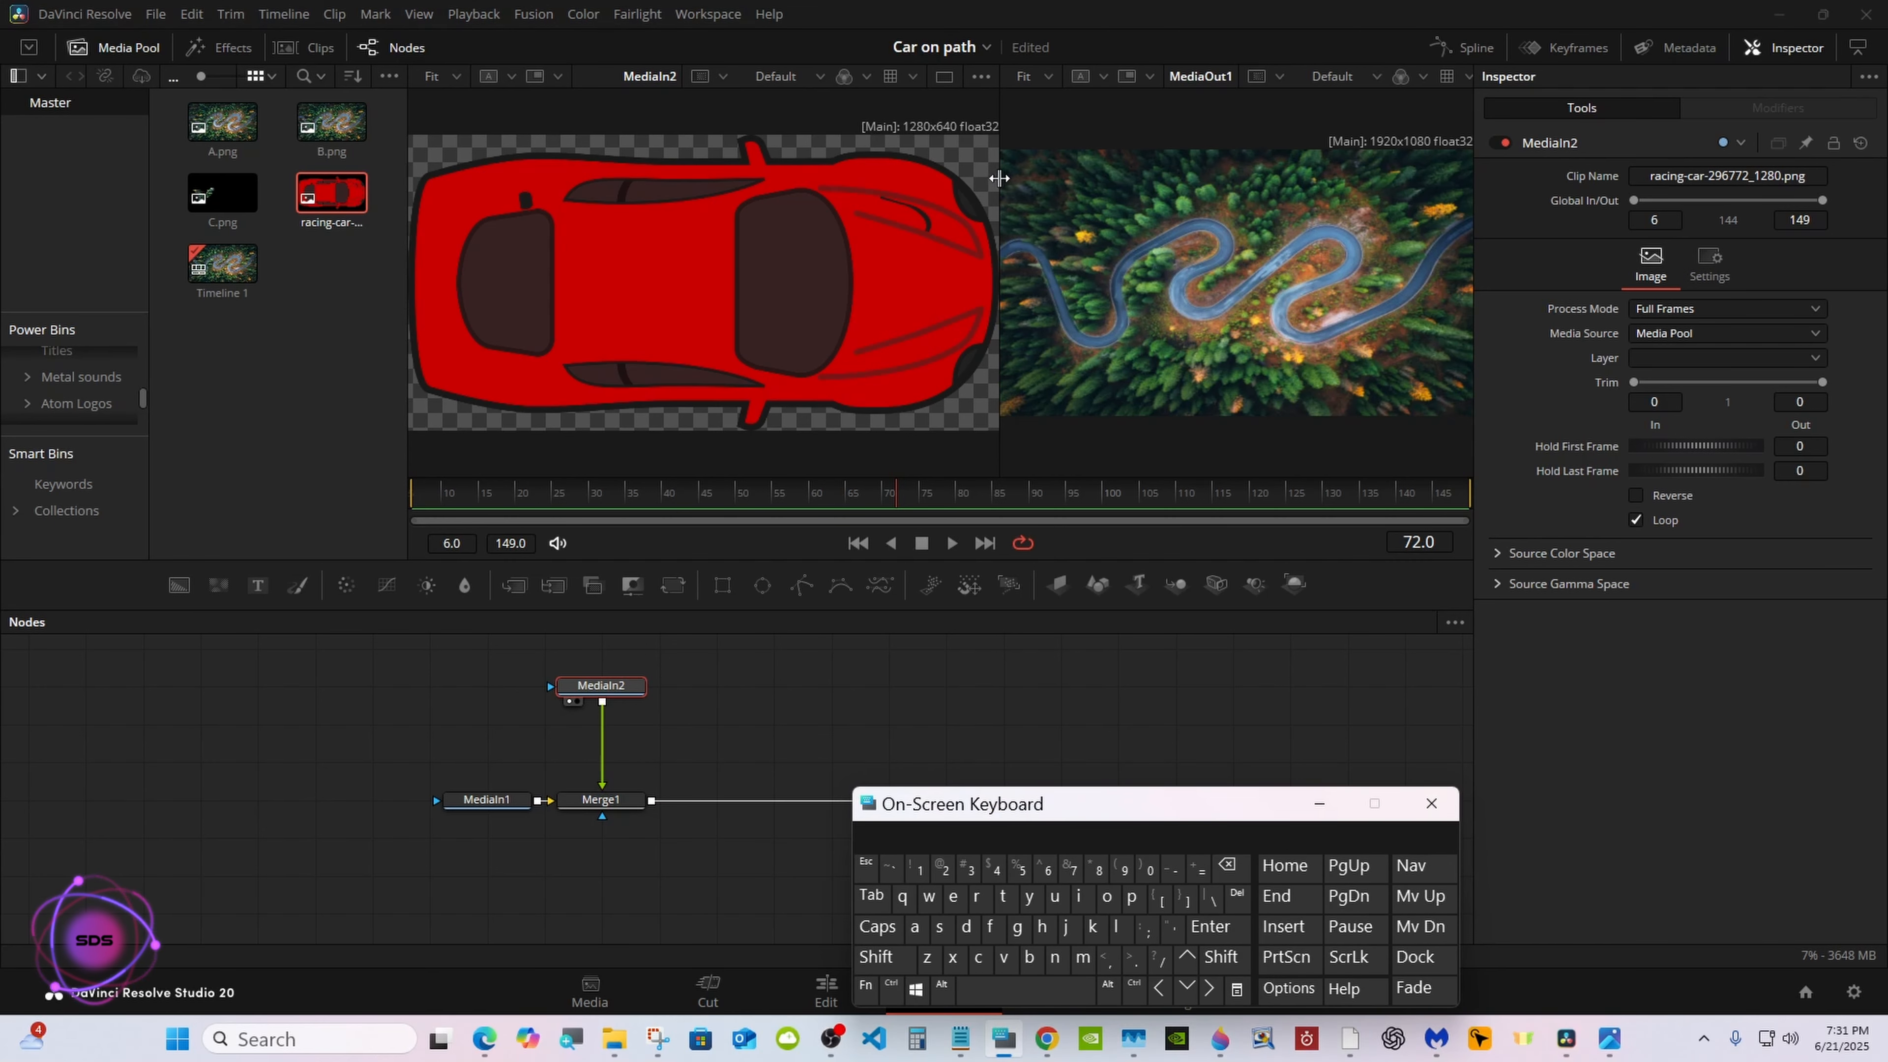
left_click_drag(999, 173, 931, 173)
left_click(1430, 78)
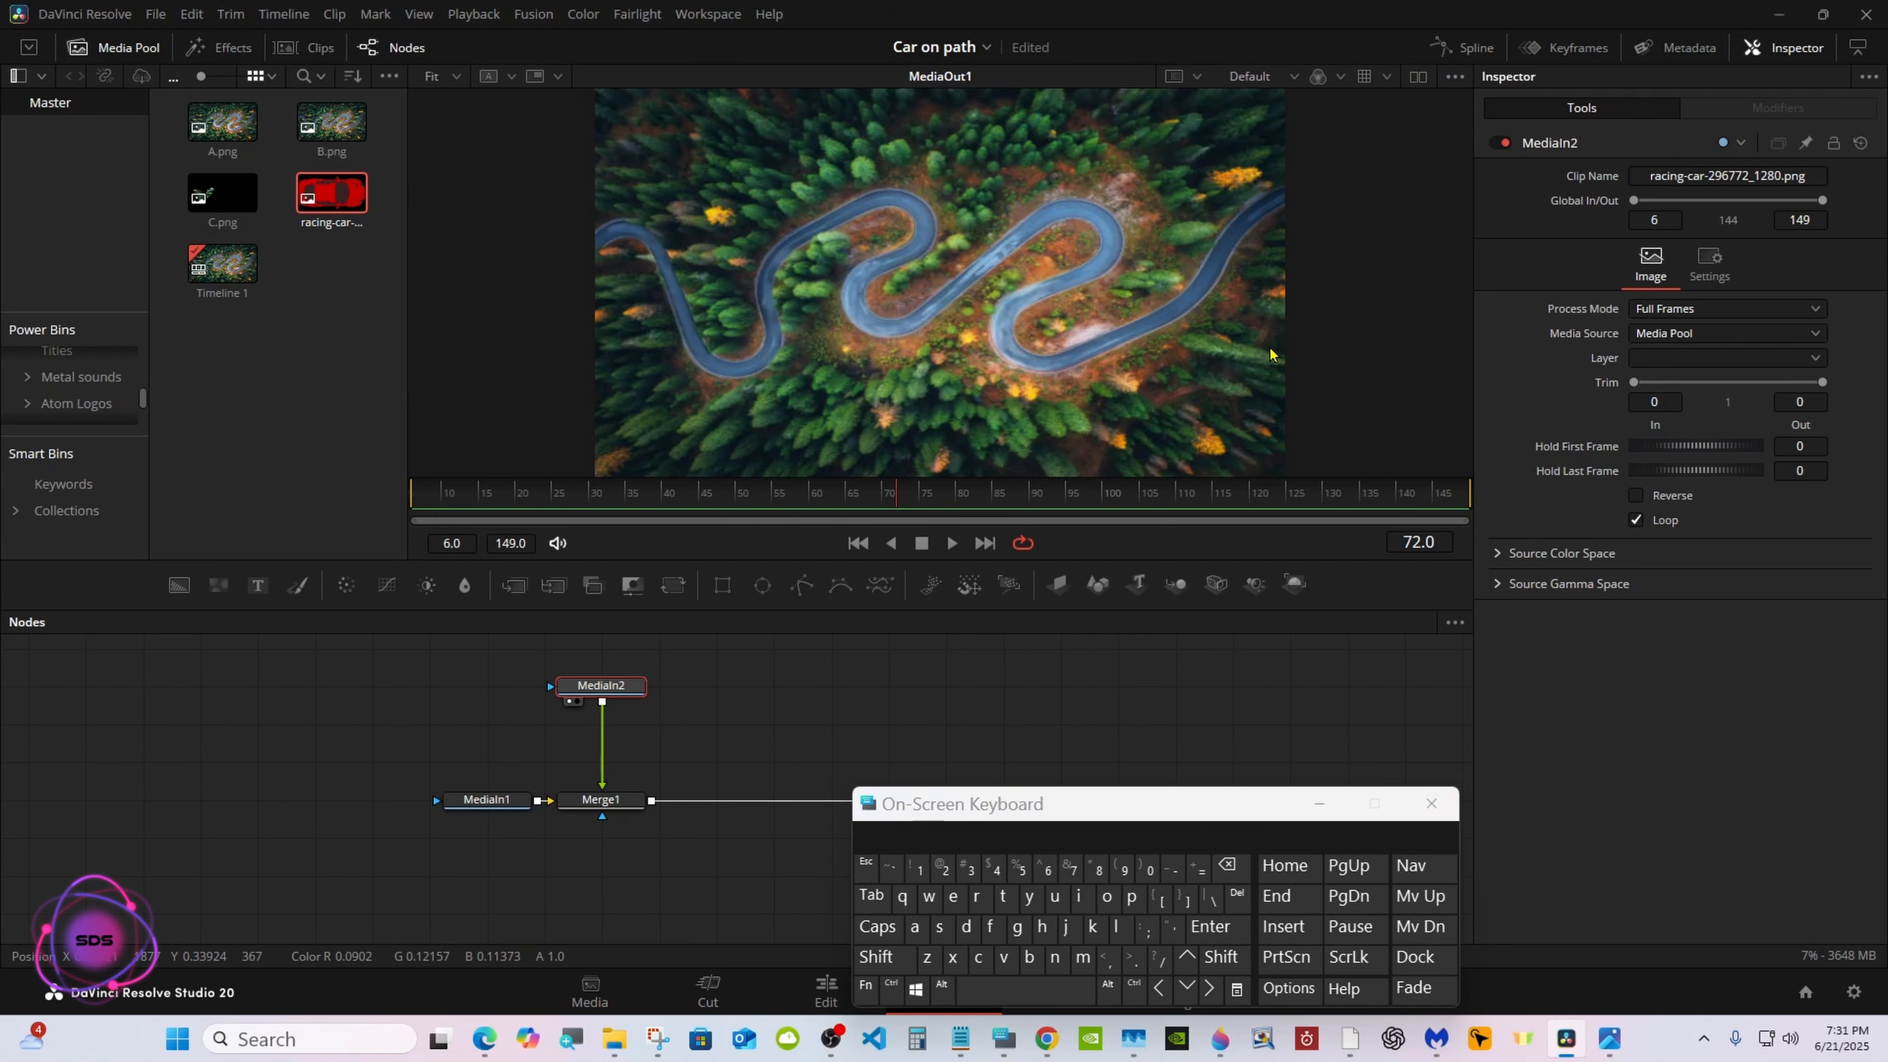
Move the playhead to frame 42 and set Merge1's Size to 0.09
left_click(601, 799)
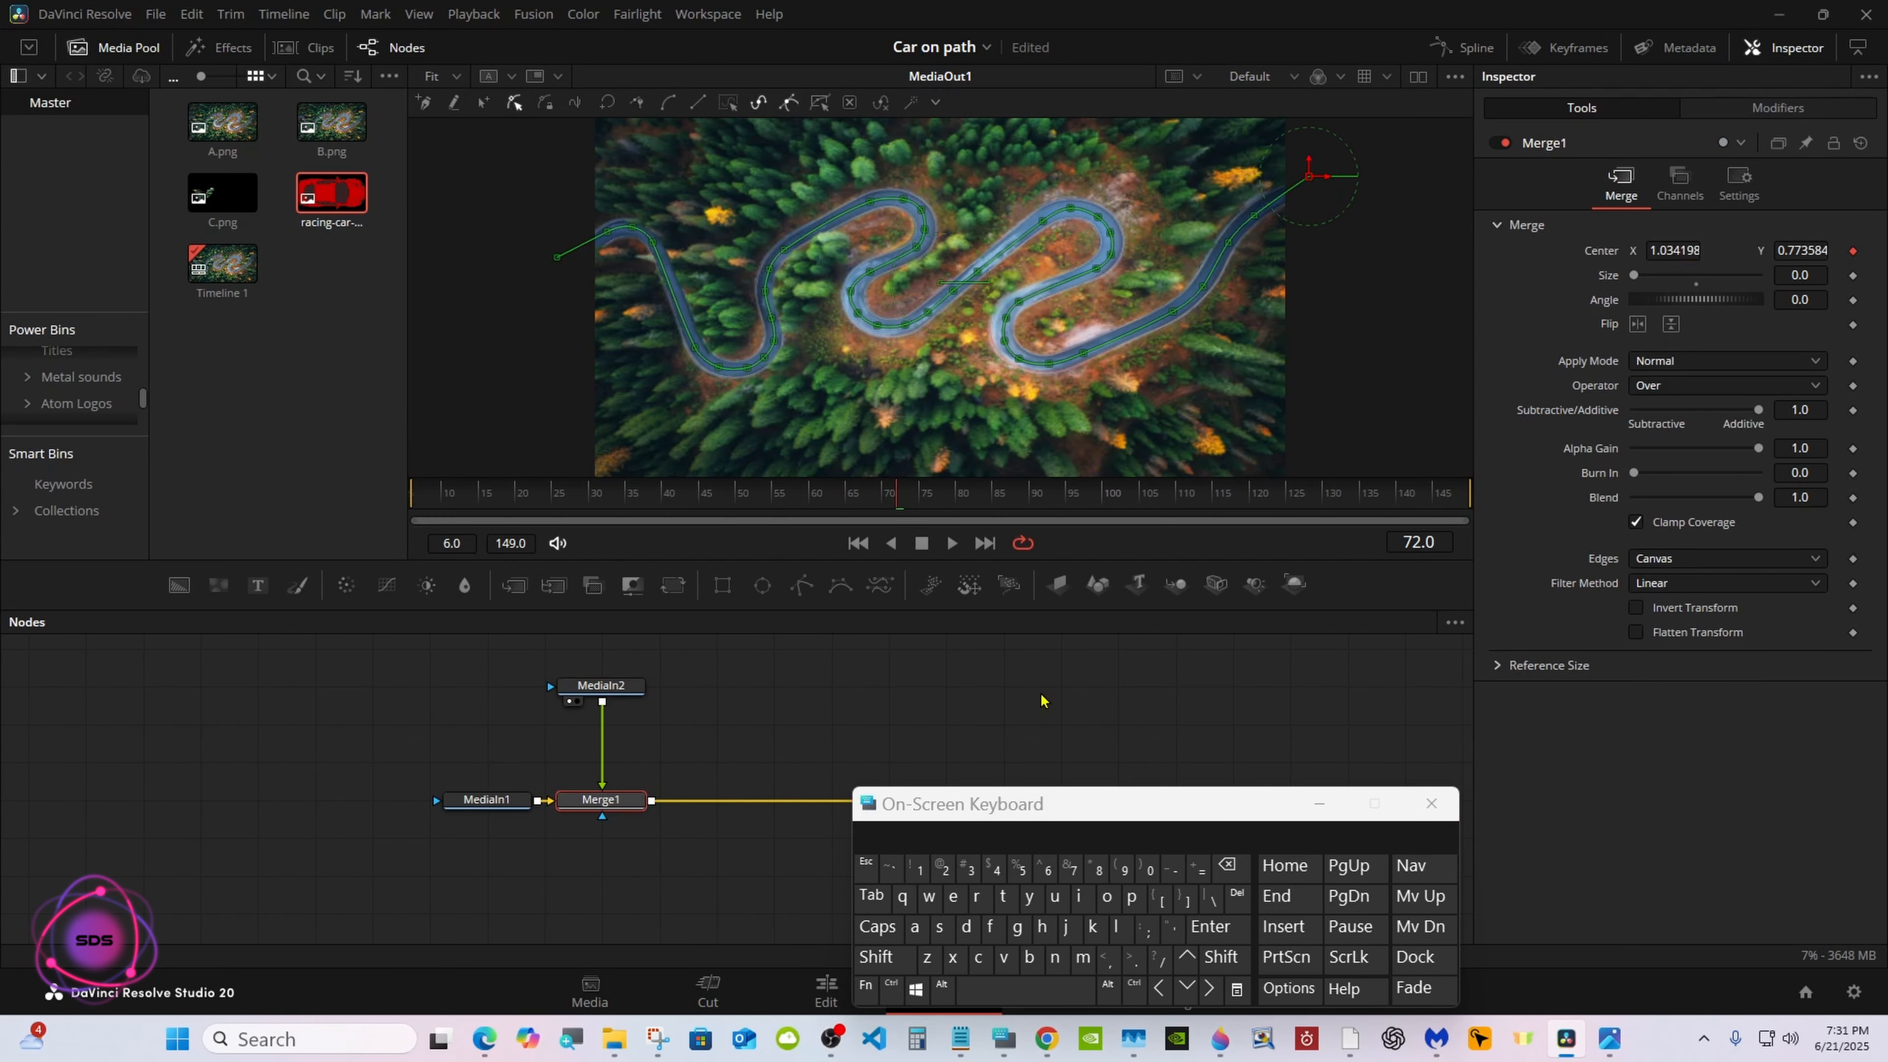
left_click(746, 500)
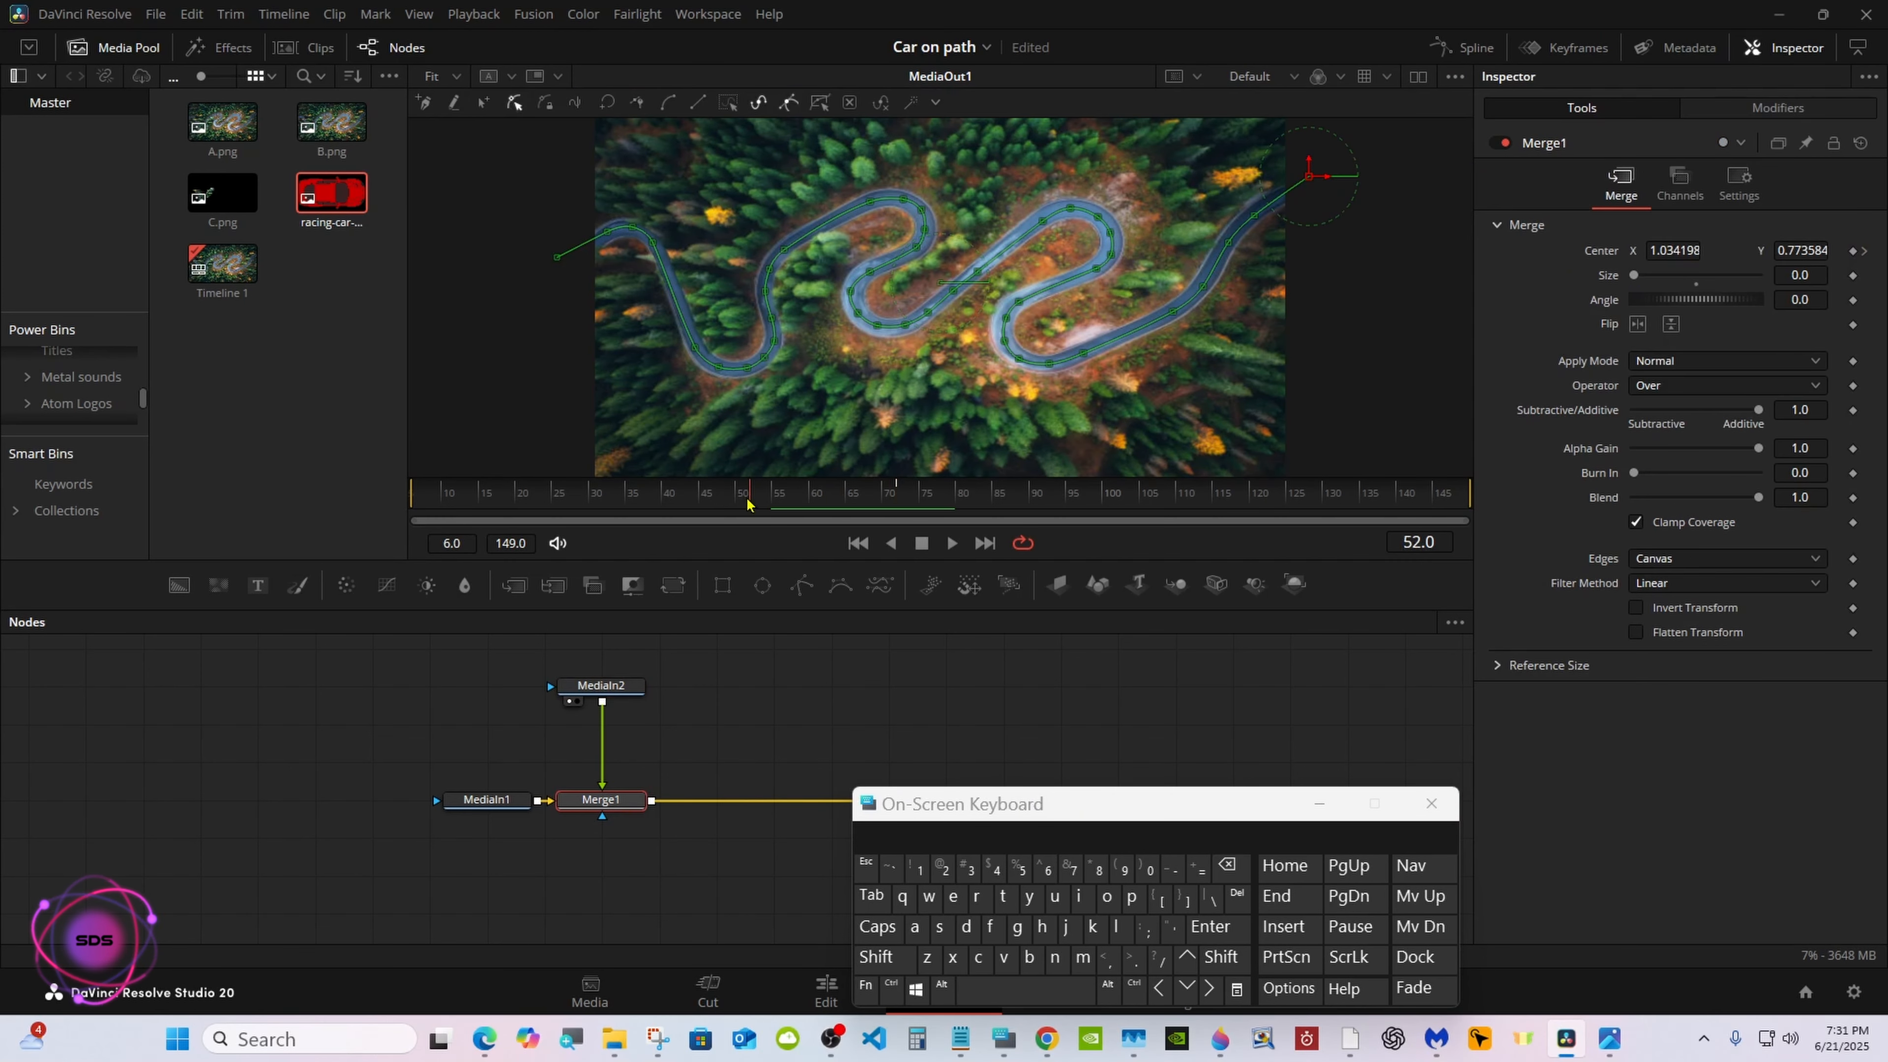
left_click_drag(747, 500, 680, 500)
left_click_drag(1634, 275, 1604, 282)
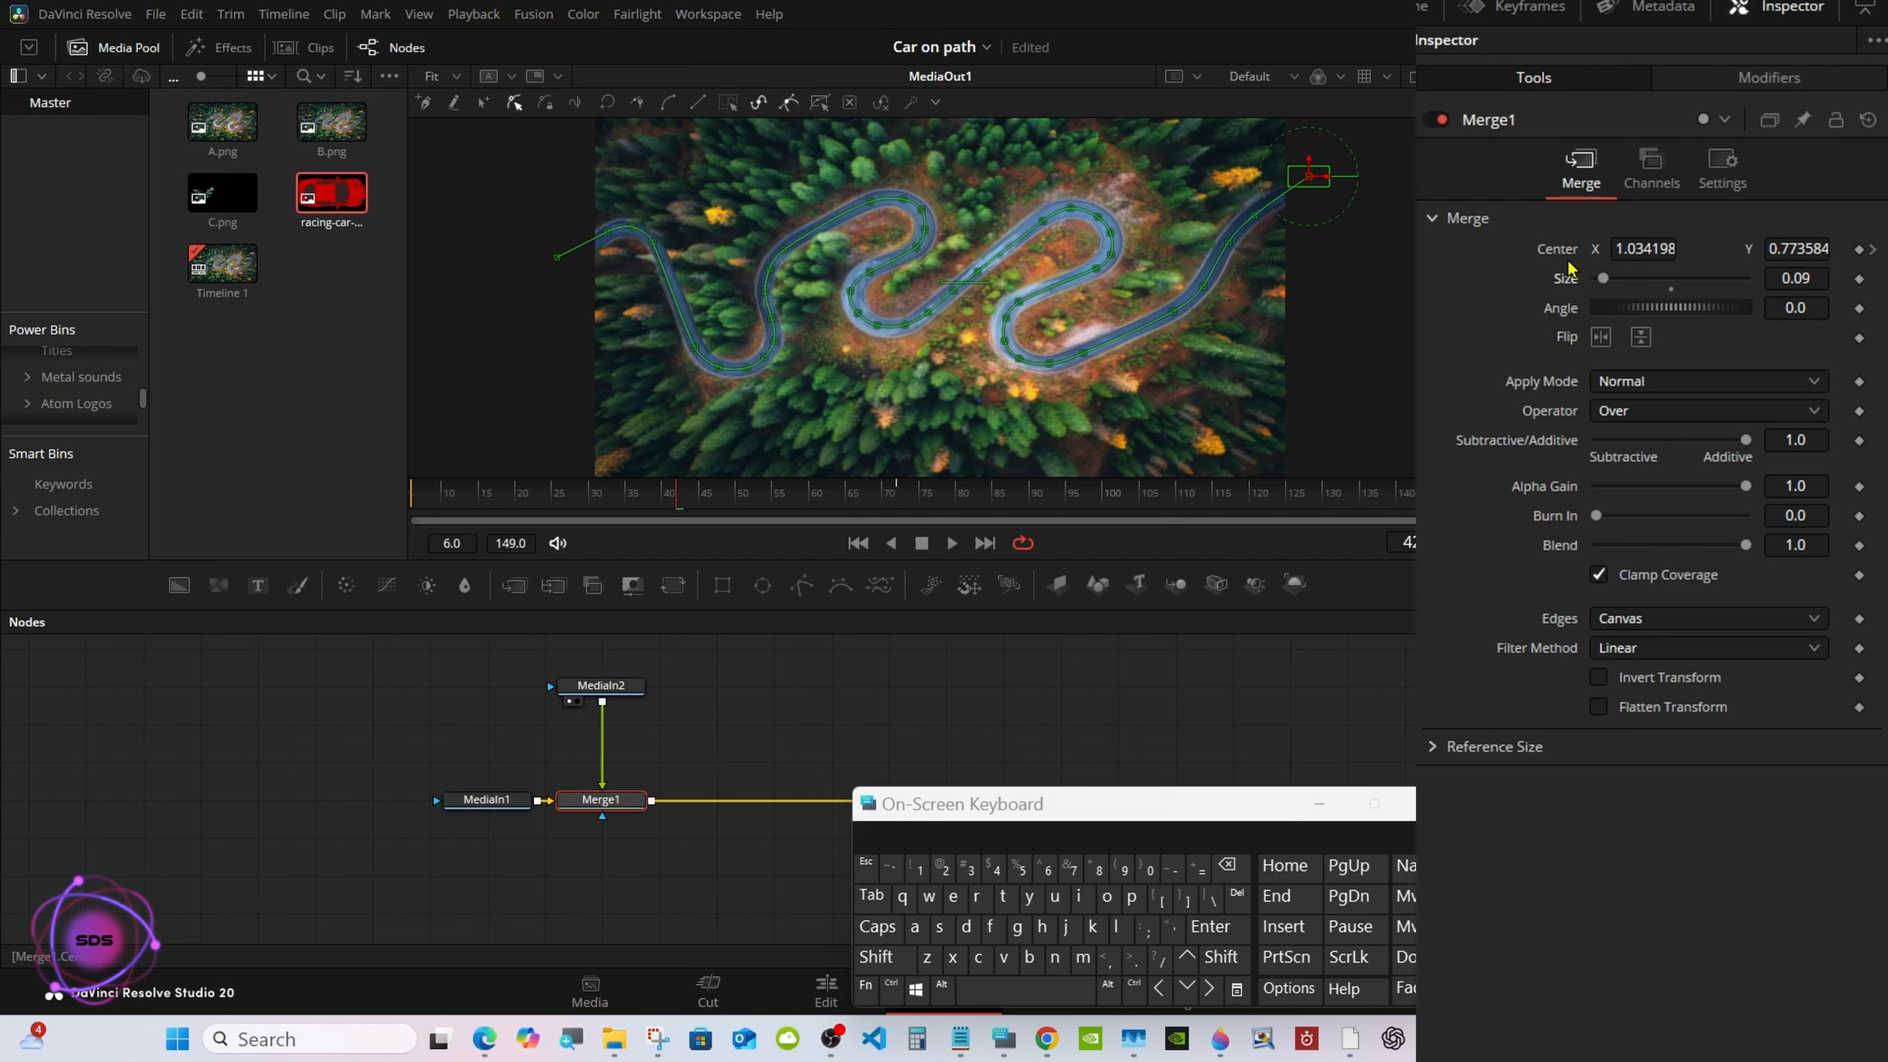
Modify Path1's Displacement with Anim Curves and scrub through the frames to check the car's movement along the road
left_click(1779, 78)
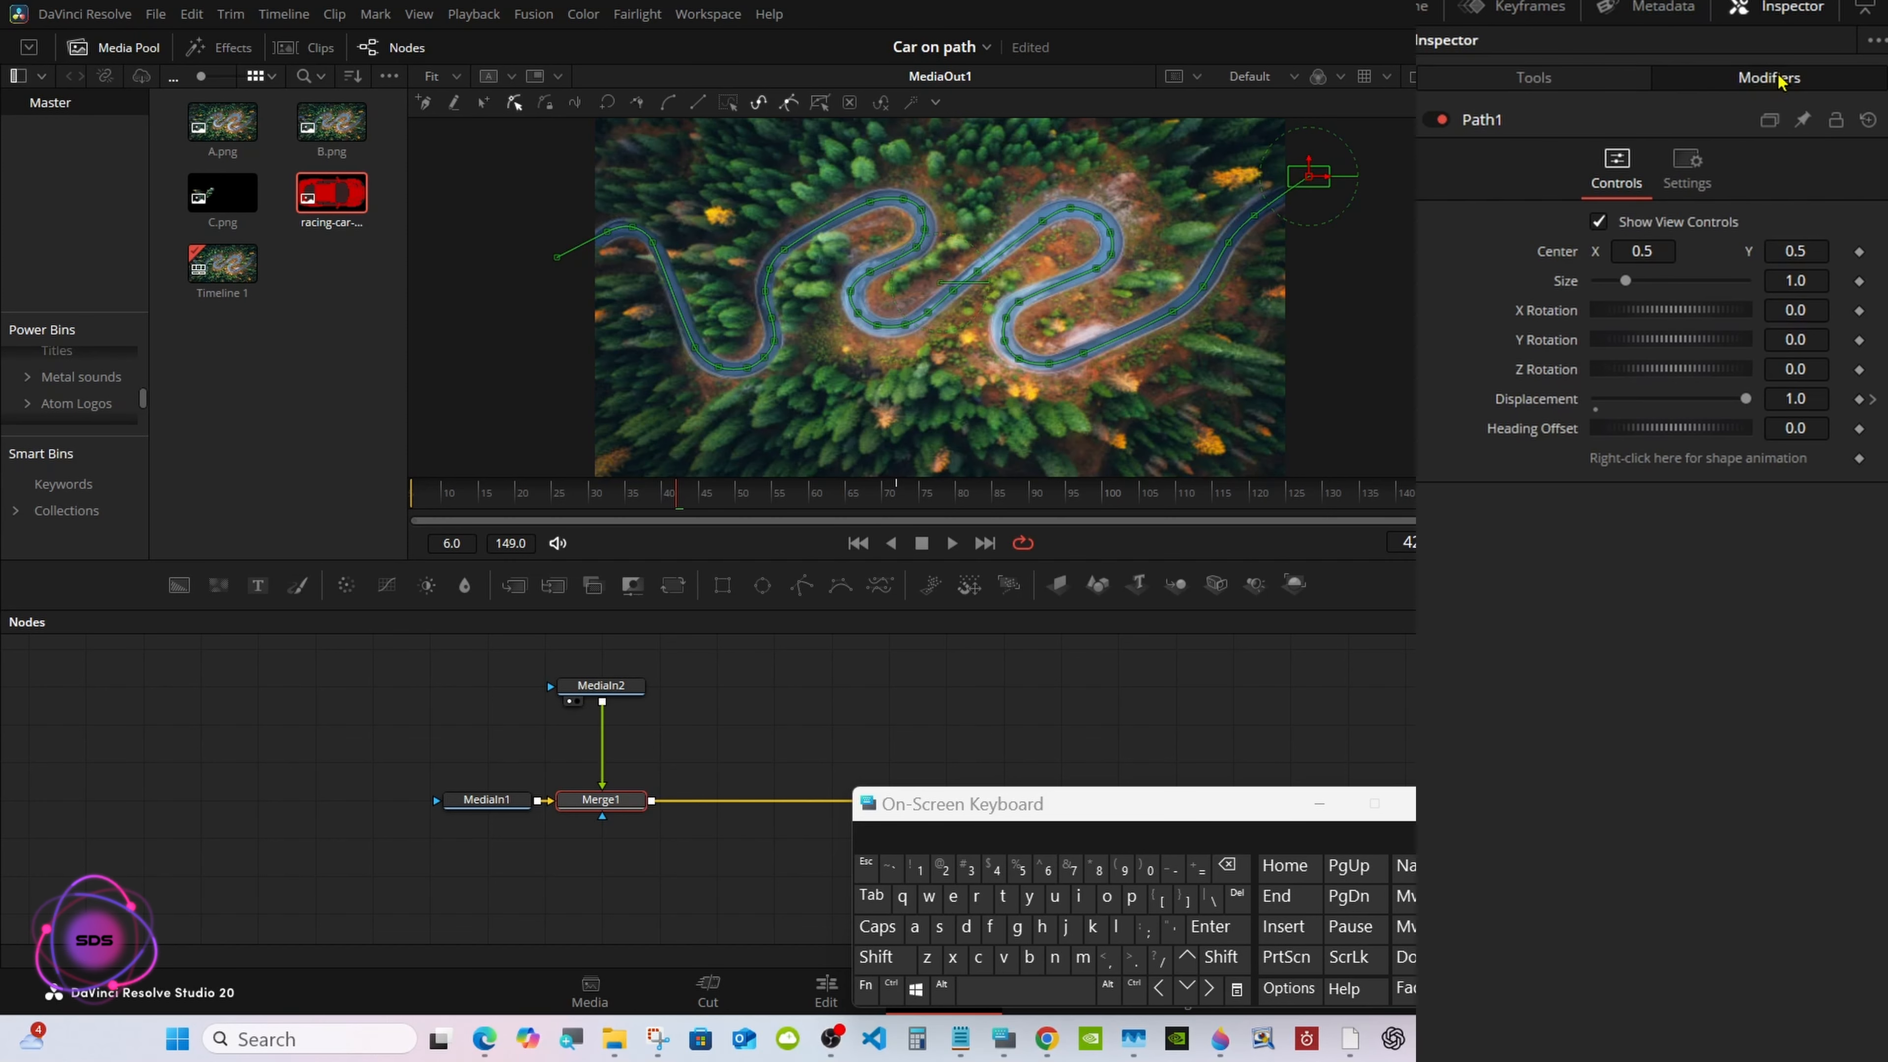
left_click(1870, 402)
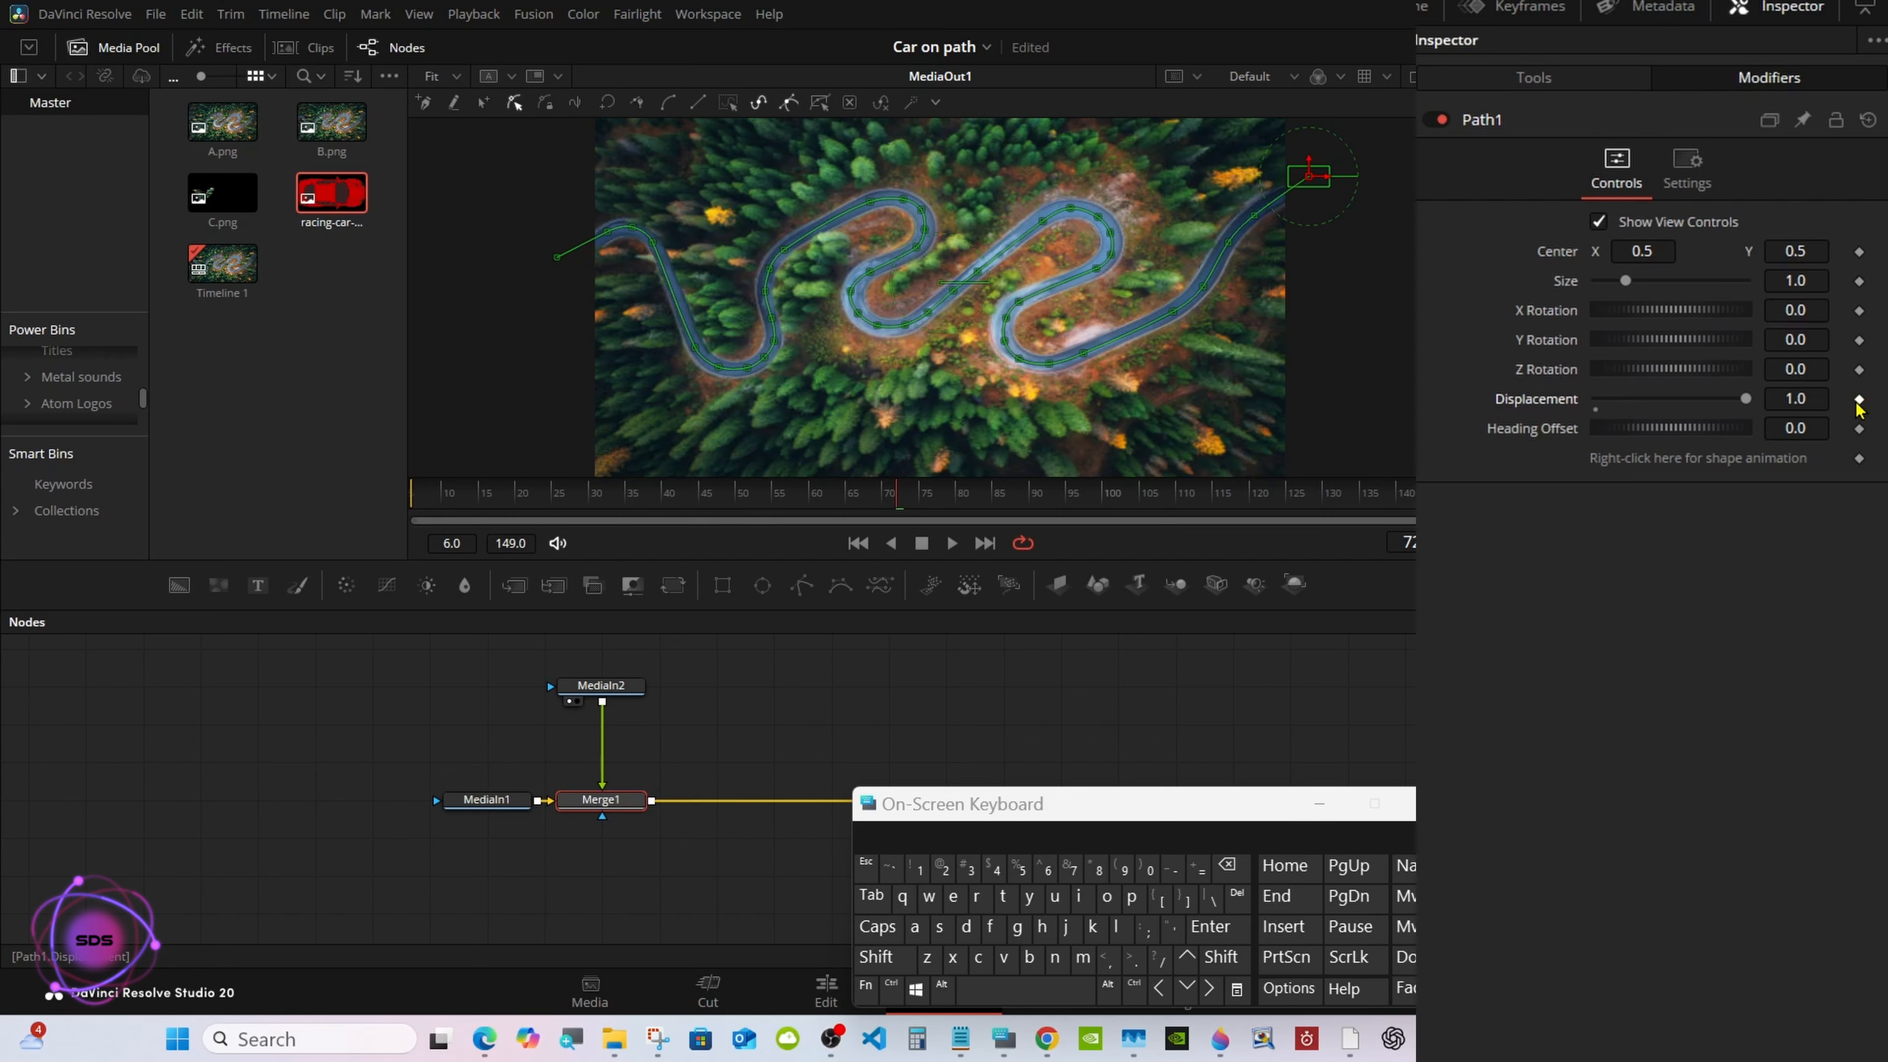
right_click(1545, 411)
mouse_move(1593, 504)
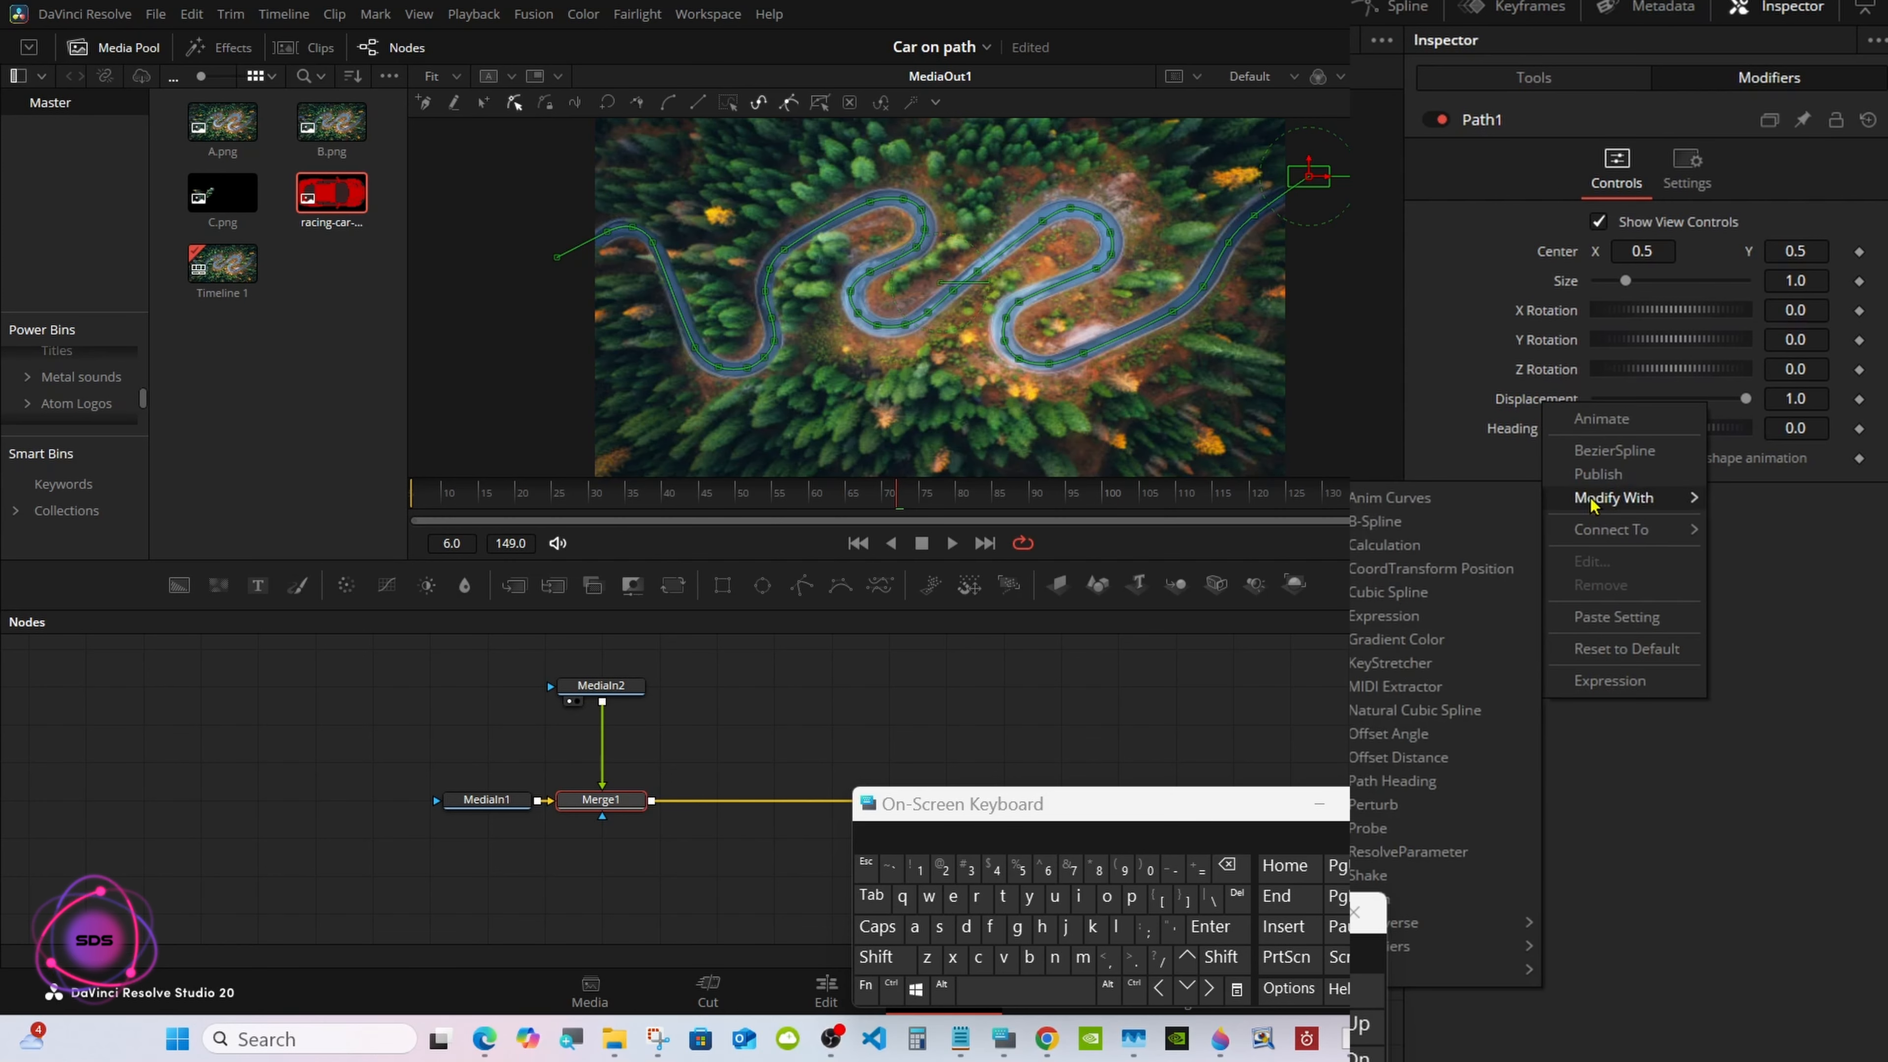
left_click(1457, 508)
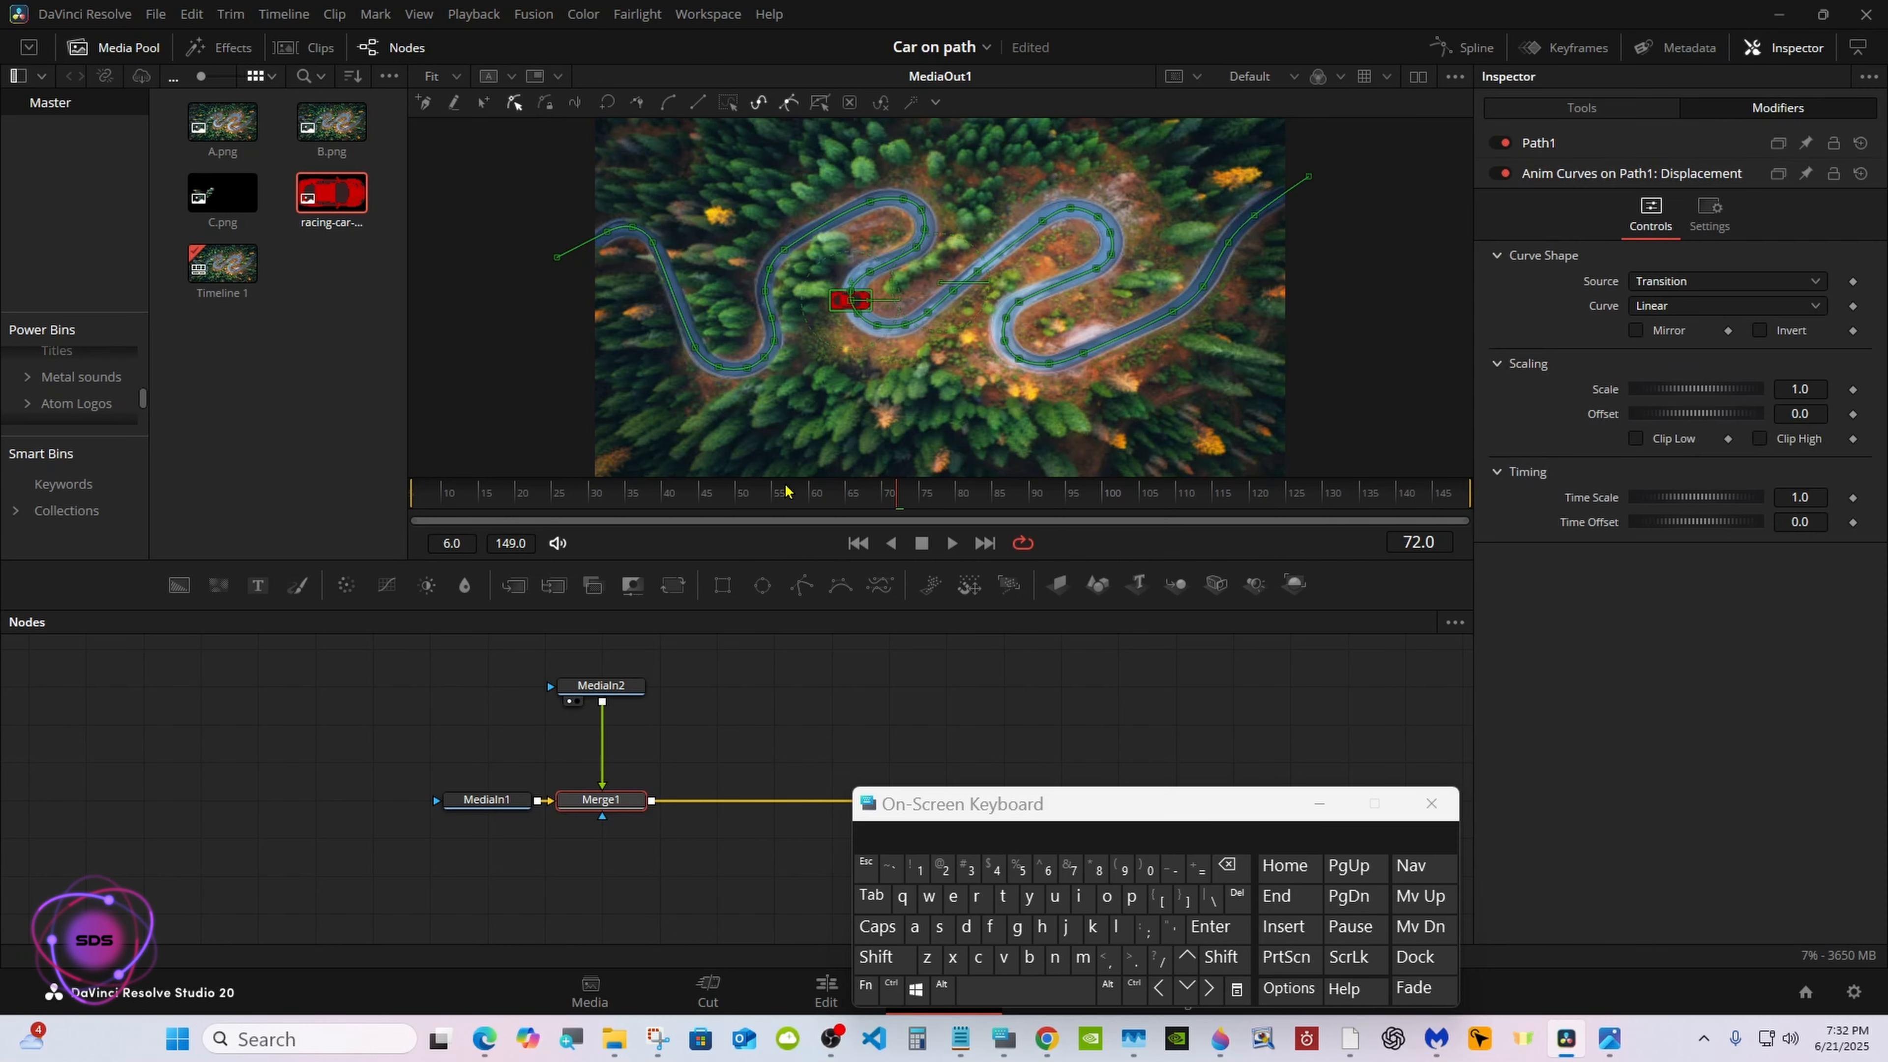
left_click(476, 497)
left_click_drag(476, 496, 819, 498)
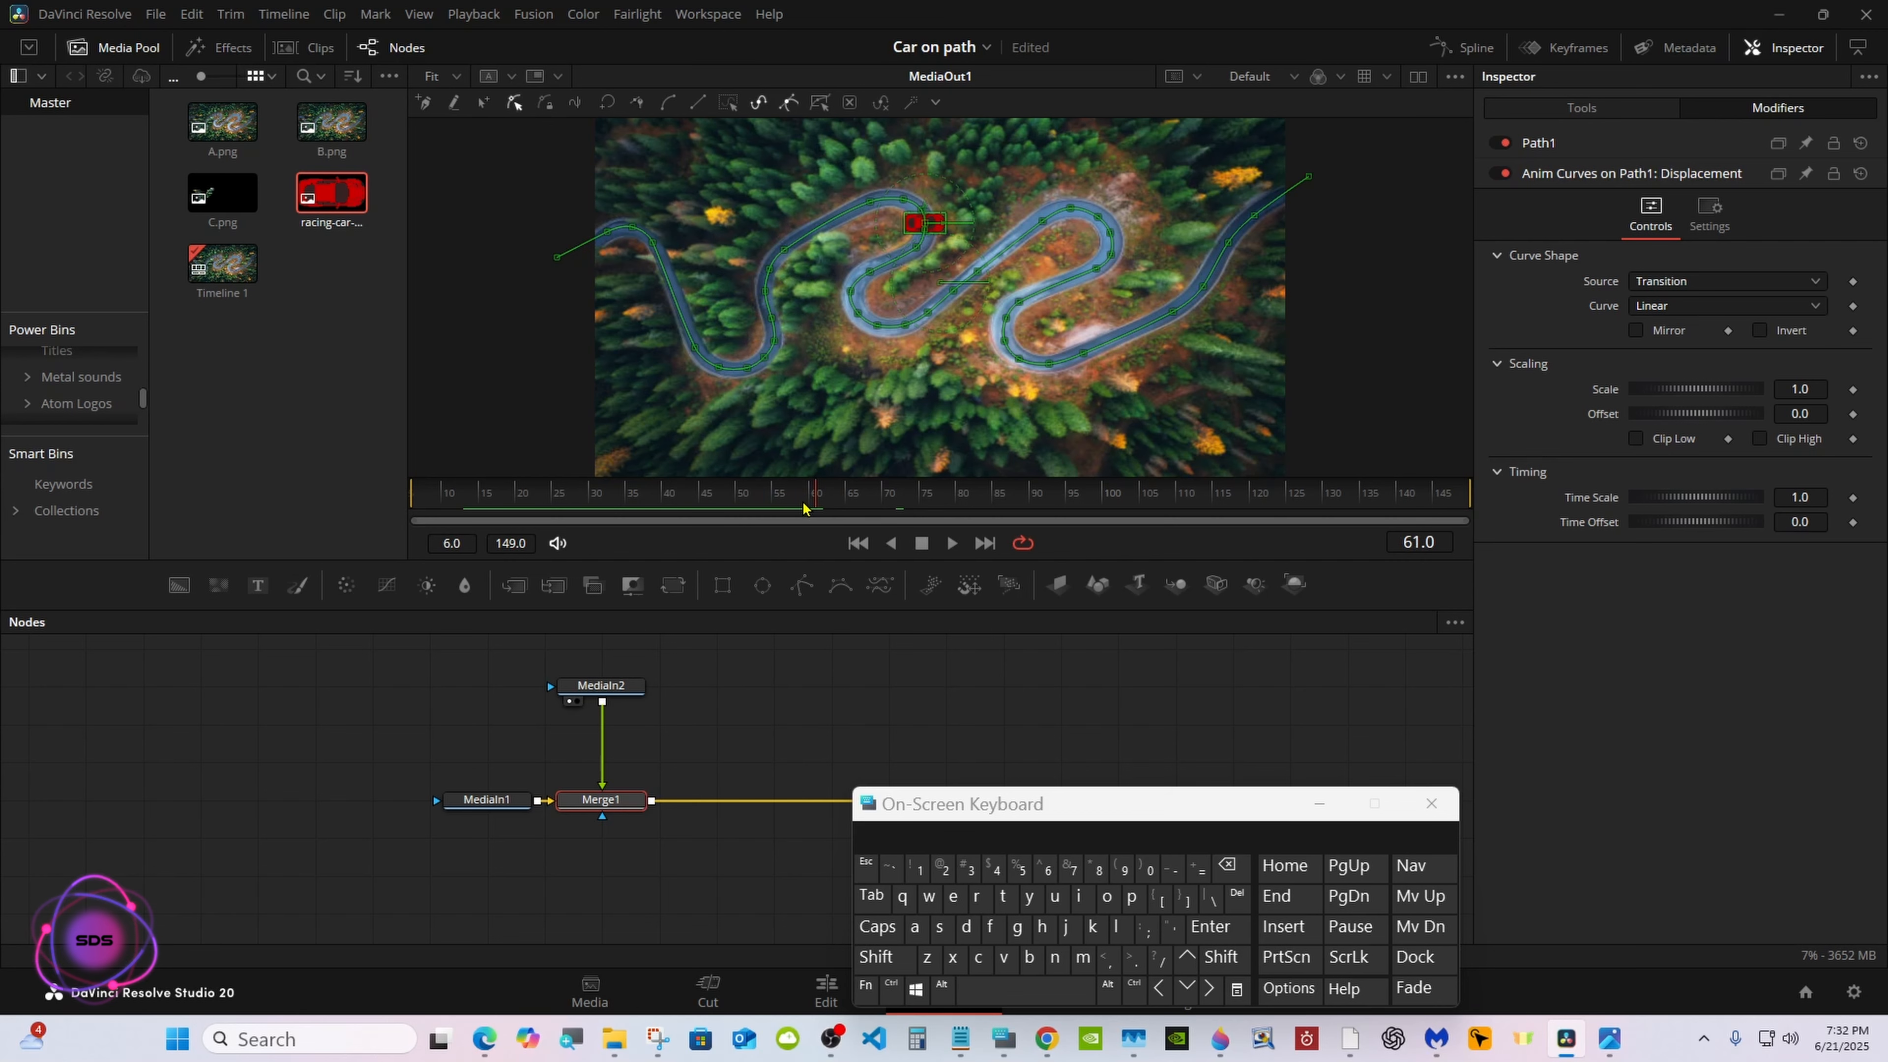
Connect Merge1's Angle to Path1's Heading and scrub back to frame 6 to check how the car turns
left_click(1582, 107)
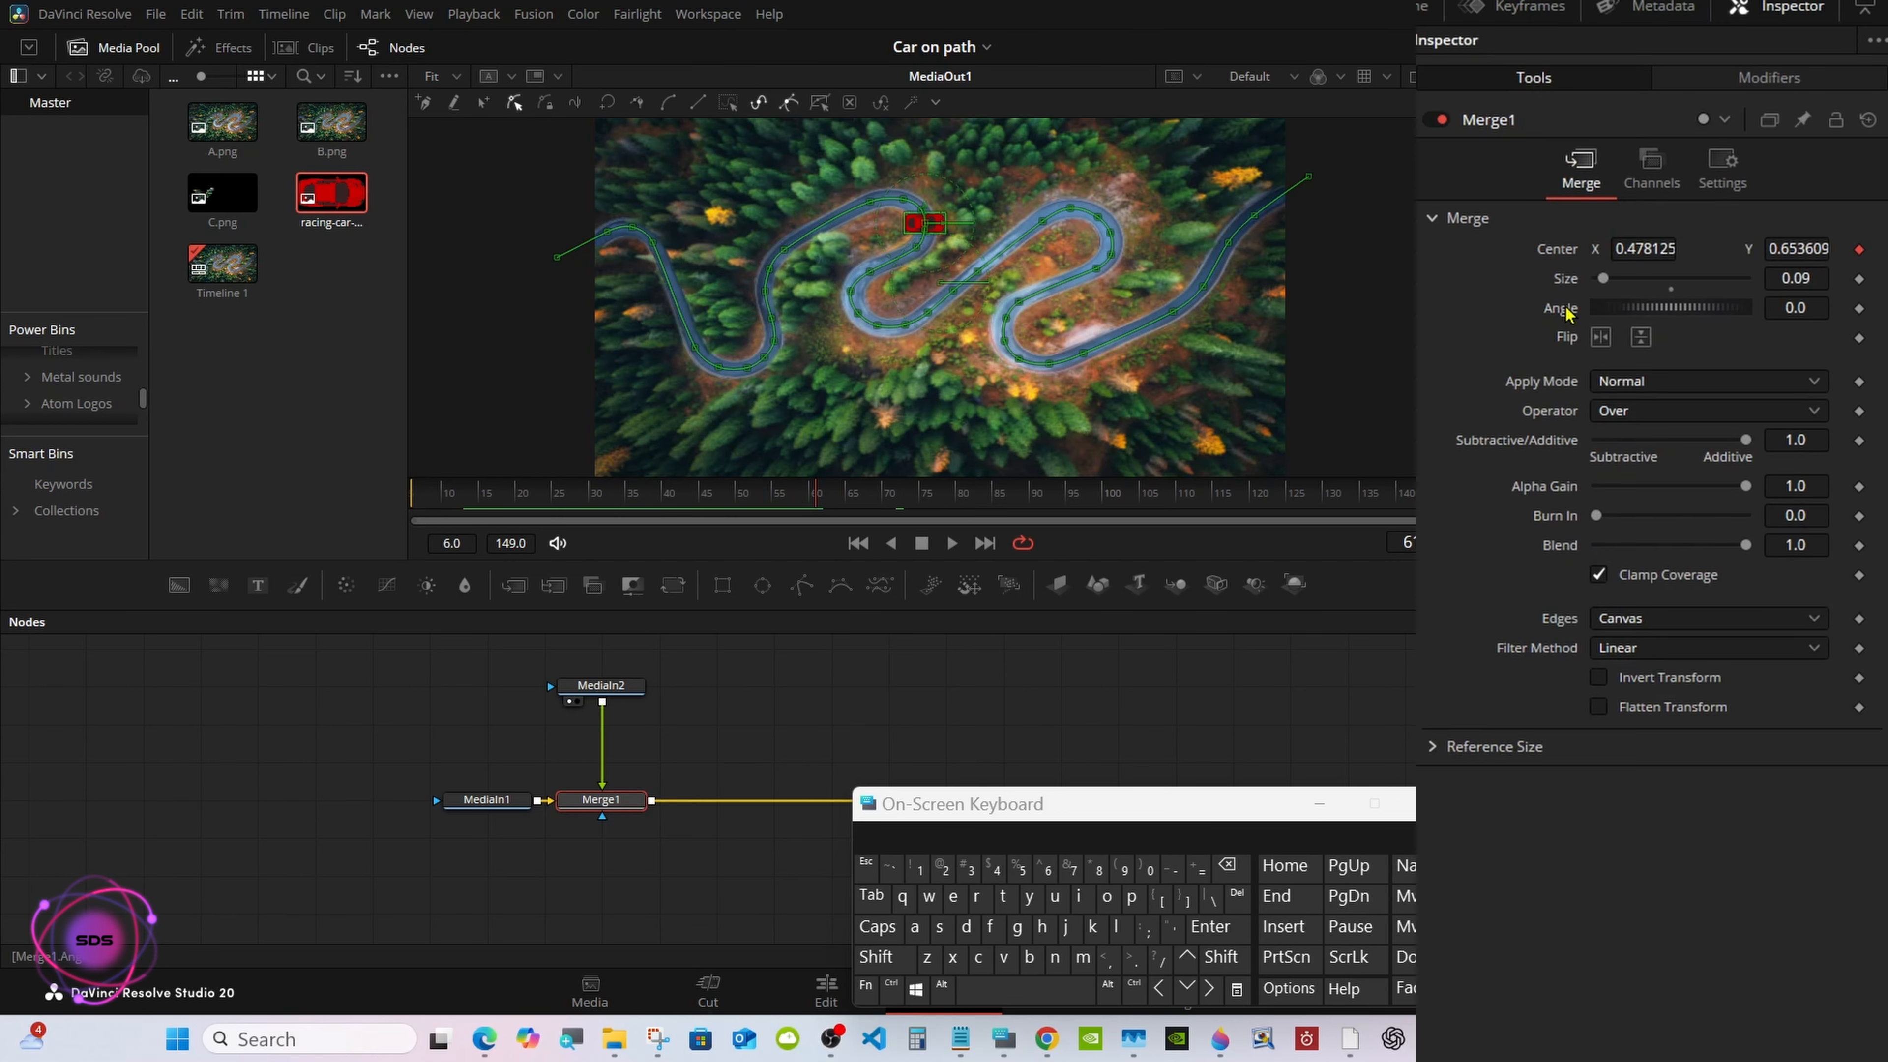
right_click(1566, 312)
mouse_move(1613, 438)
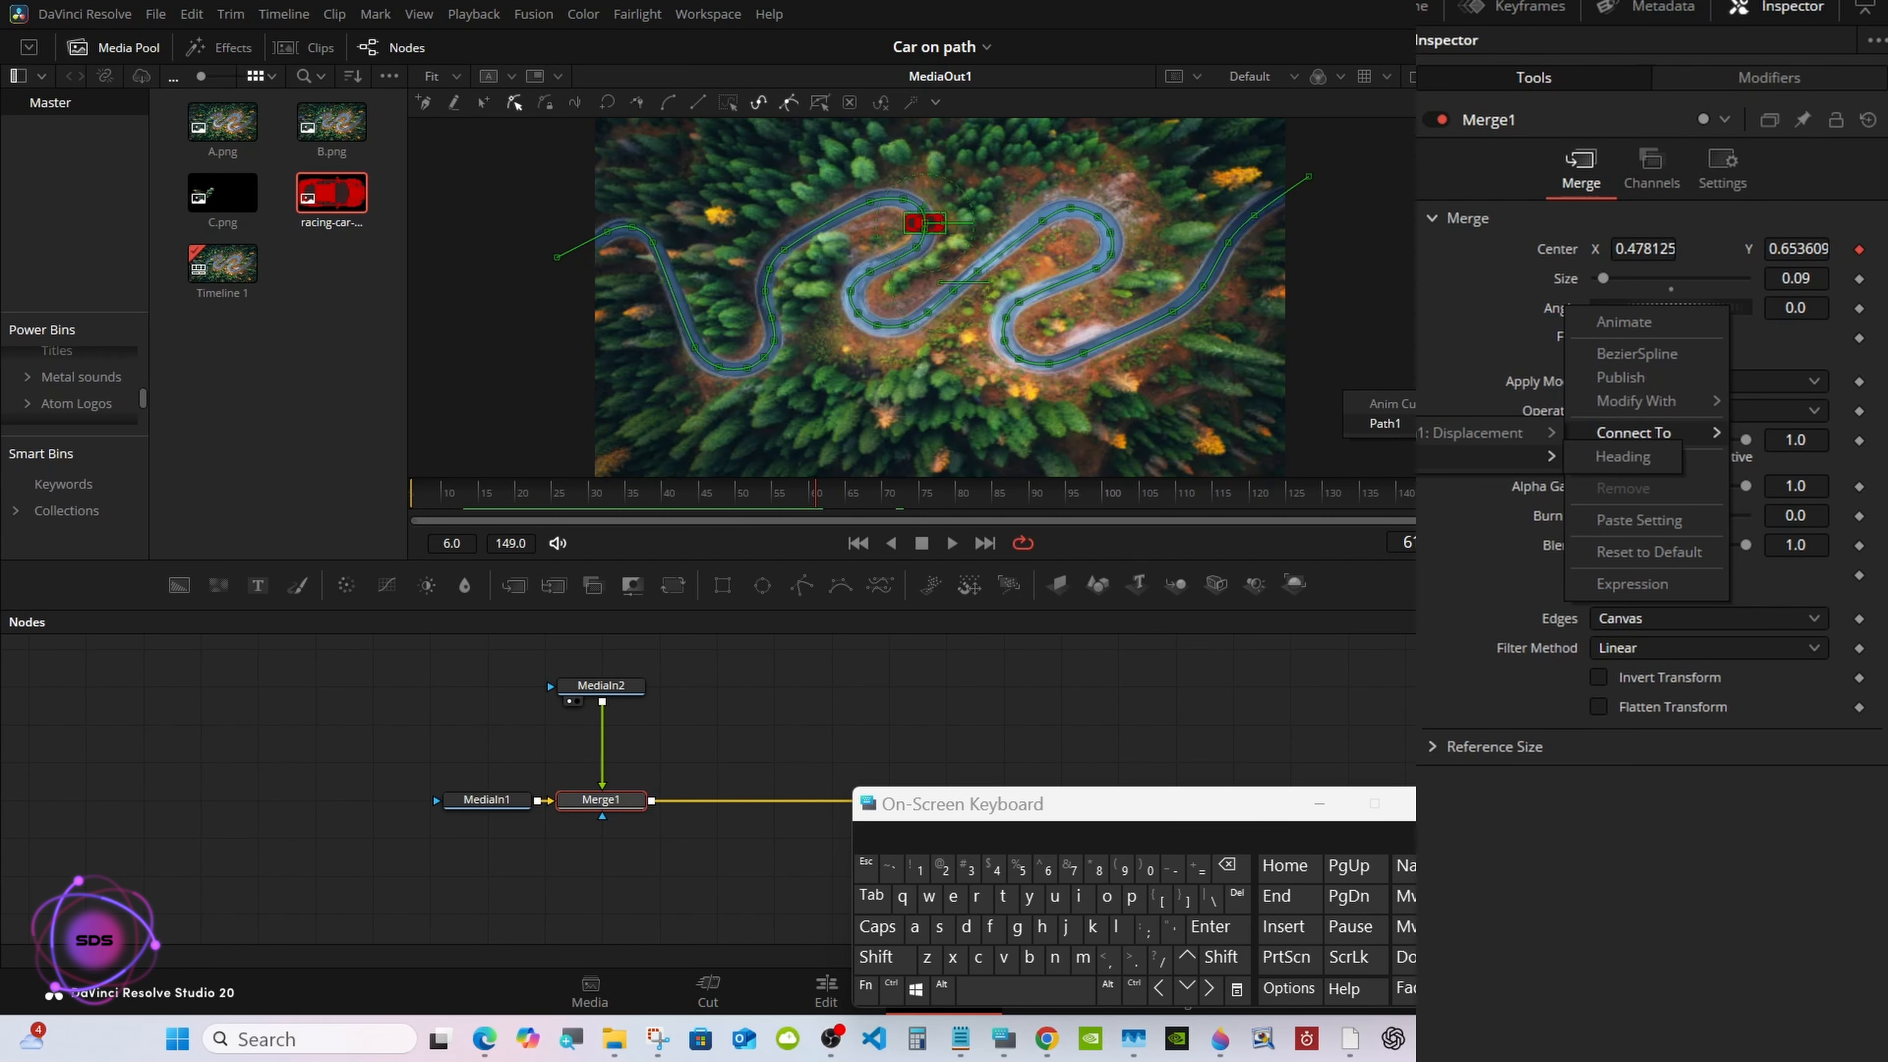
left_click(1621, 459)
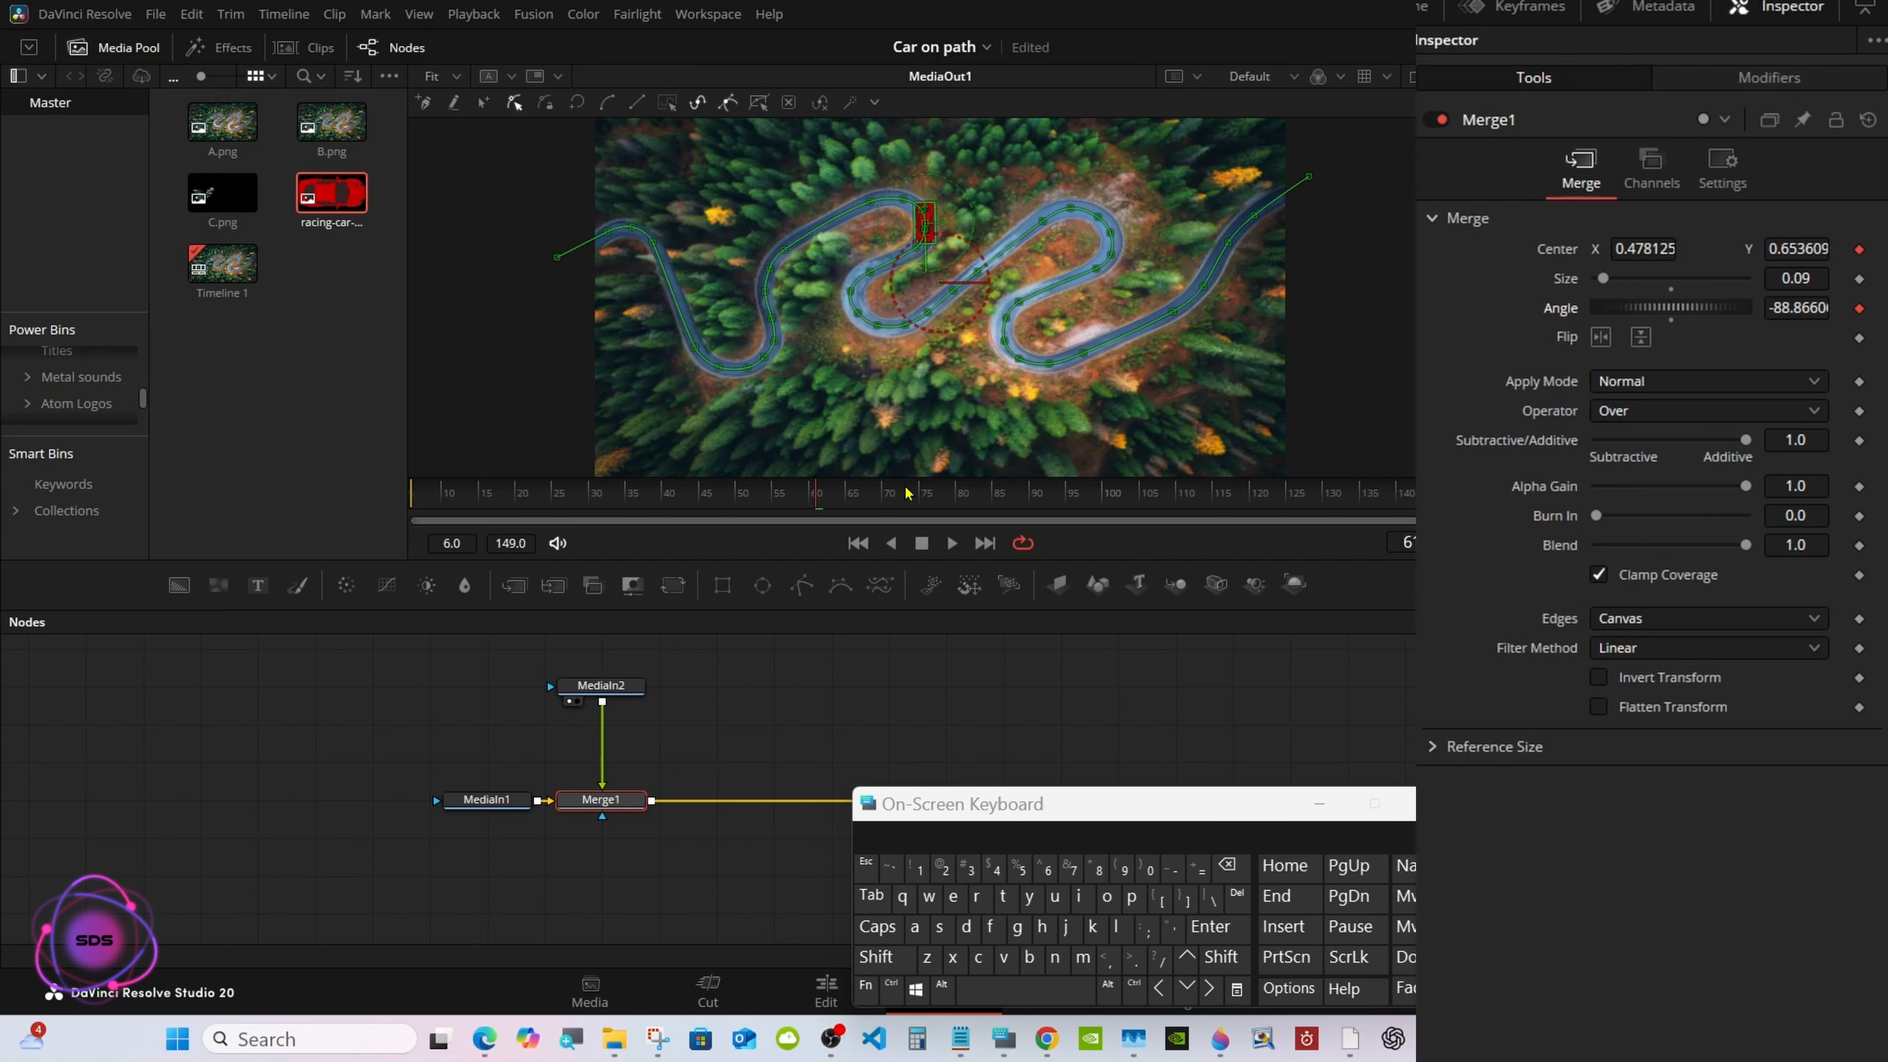
left_click_drag(908, 492, 752, 477)
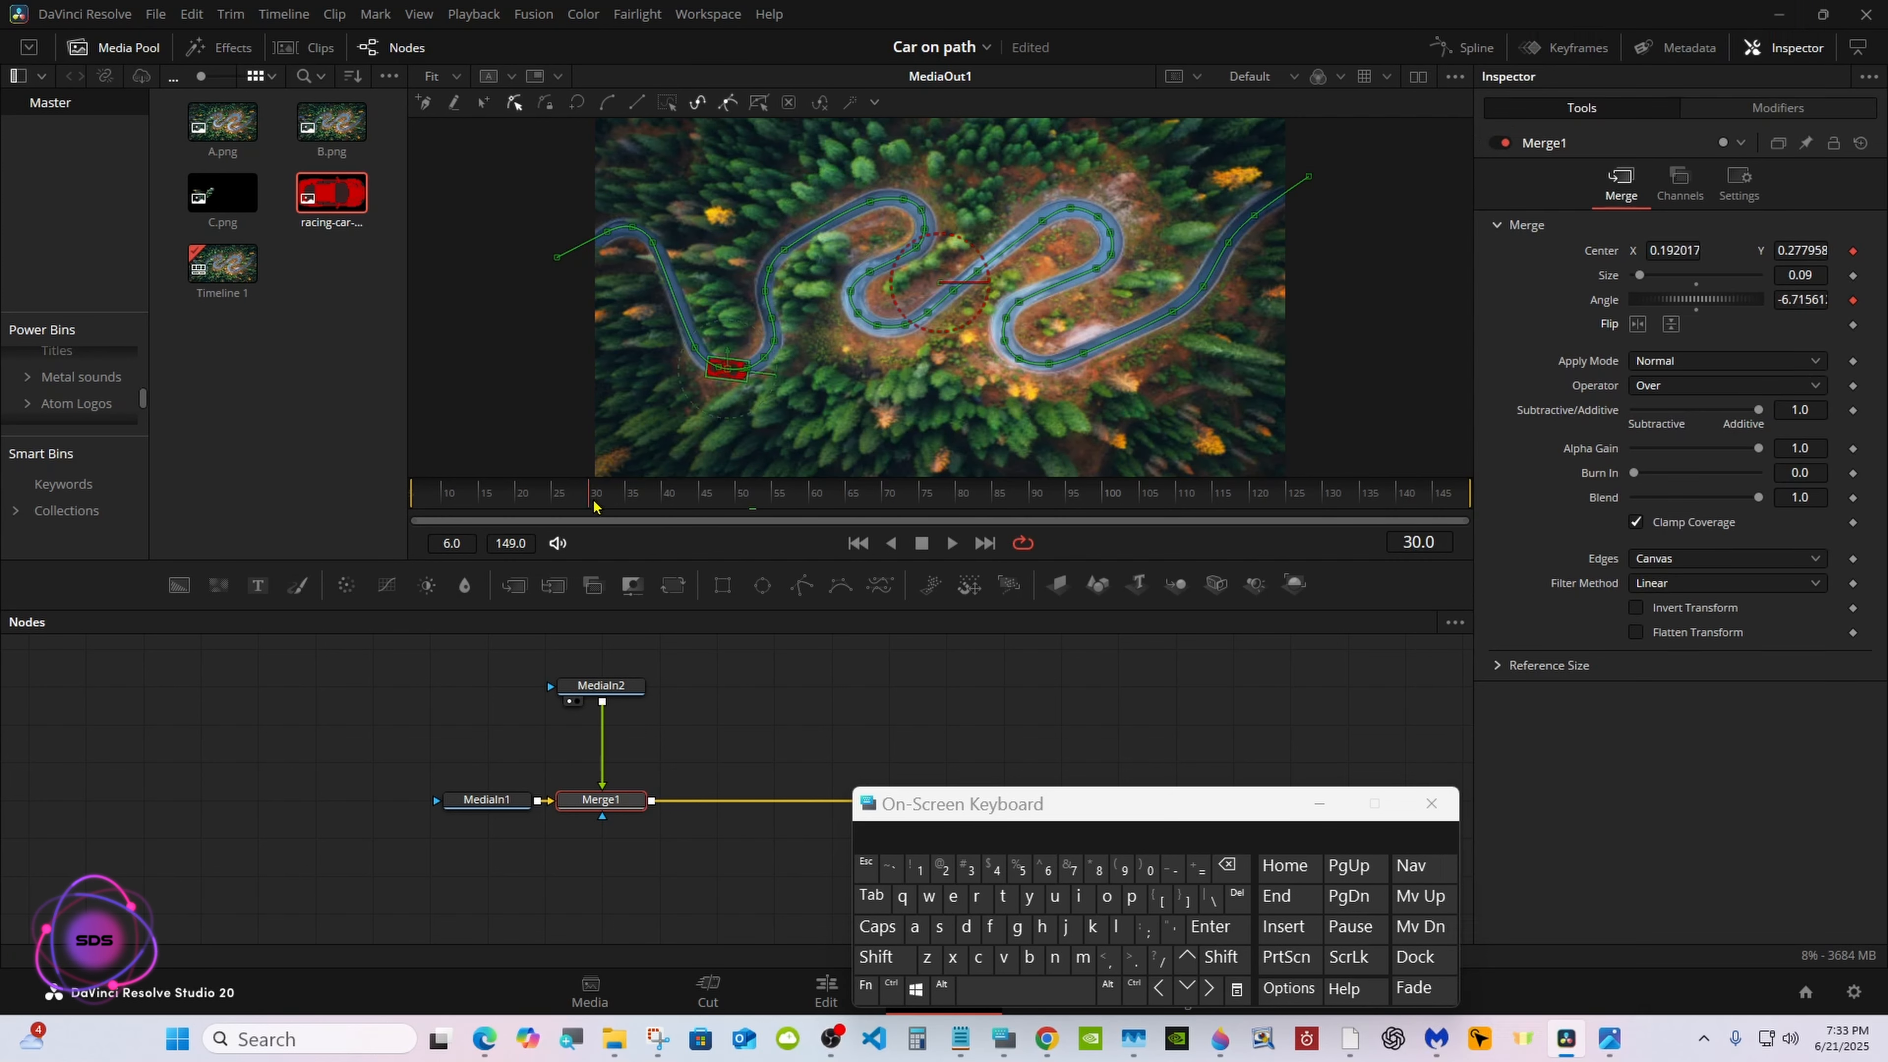
left_click_drag(752, 492, 402, 505)
left_click(750, 662)
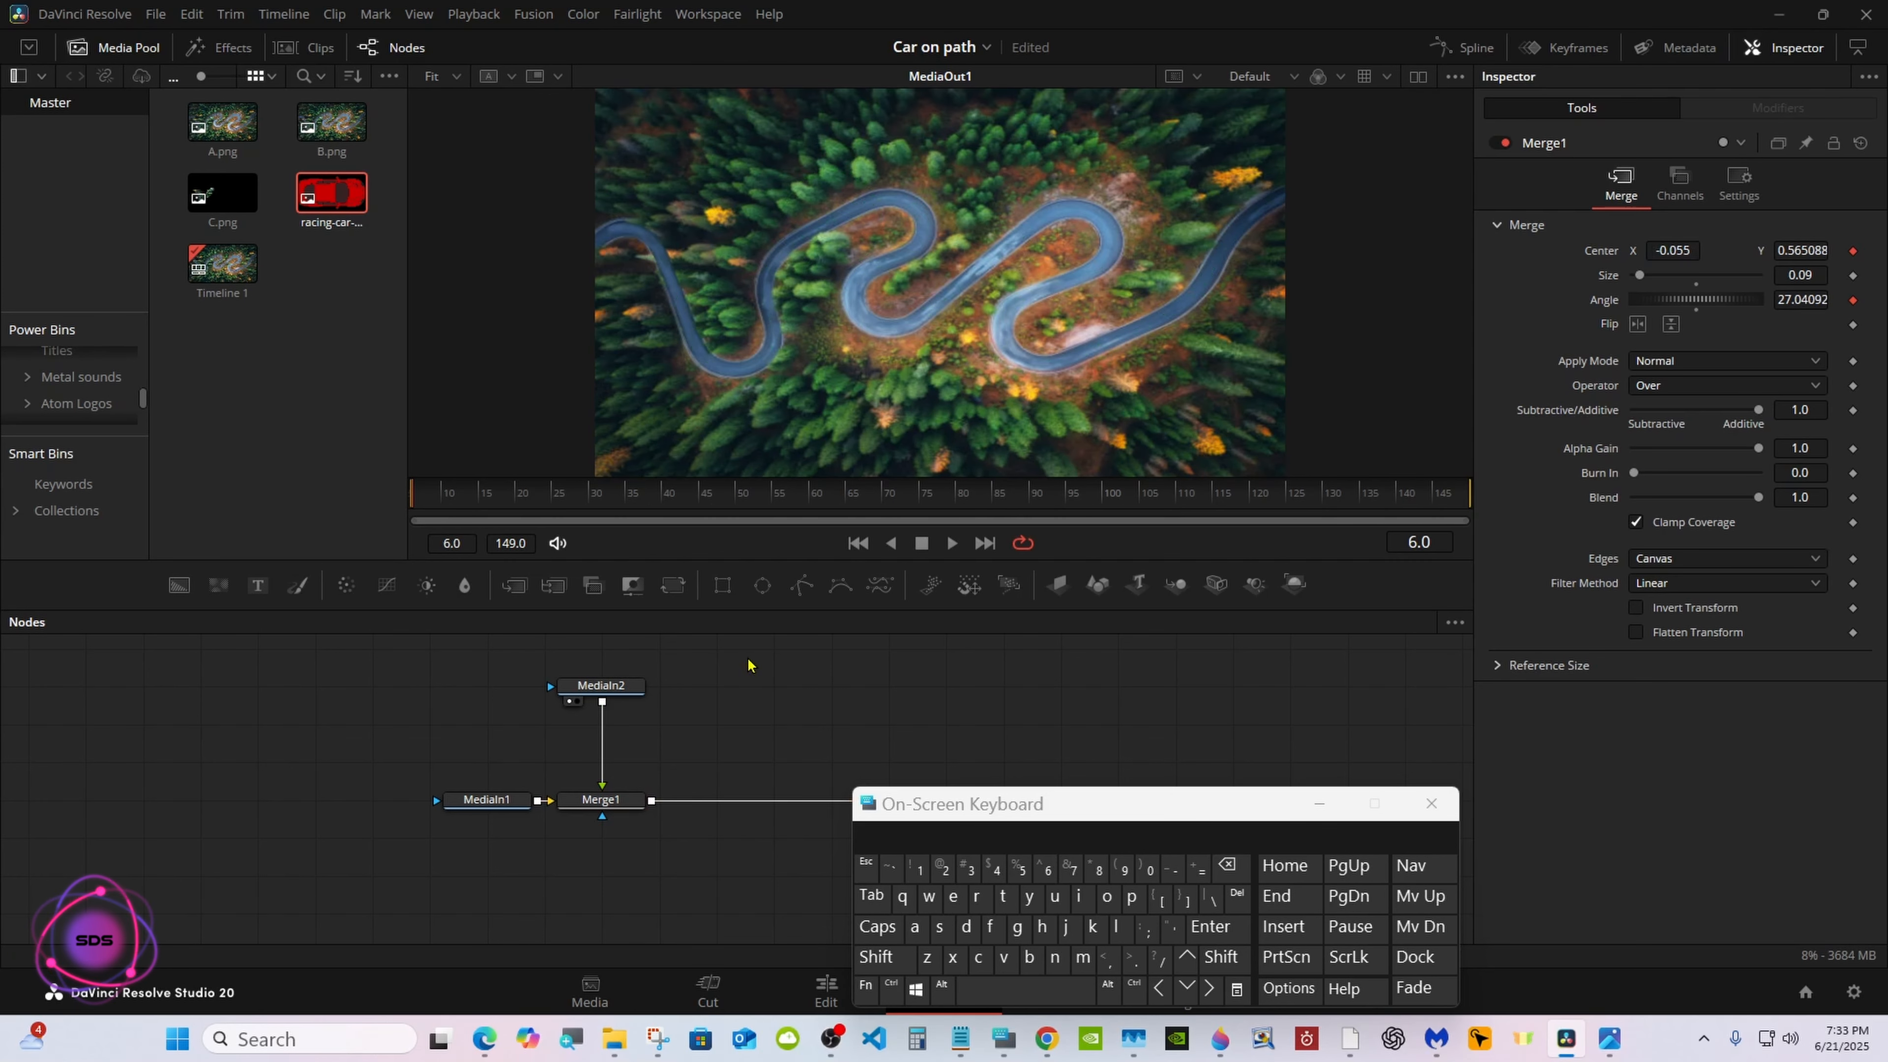
Move the playhead to frame 23 and set Merge1's Size to 0.05
left_click(535, 498)
left_click(601, 800)
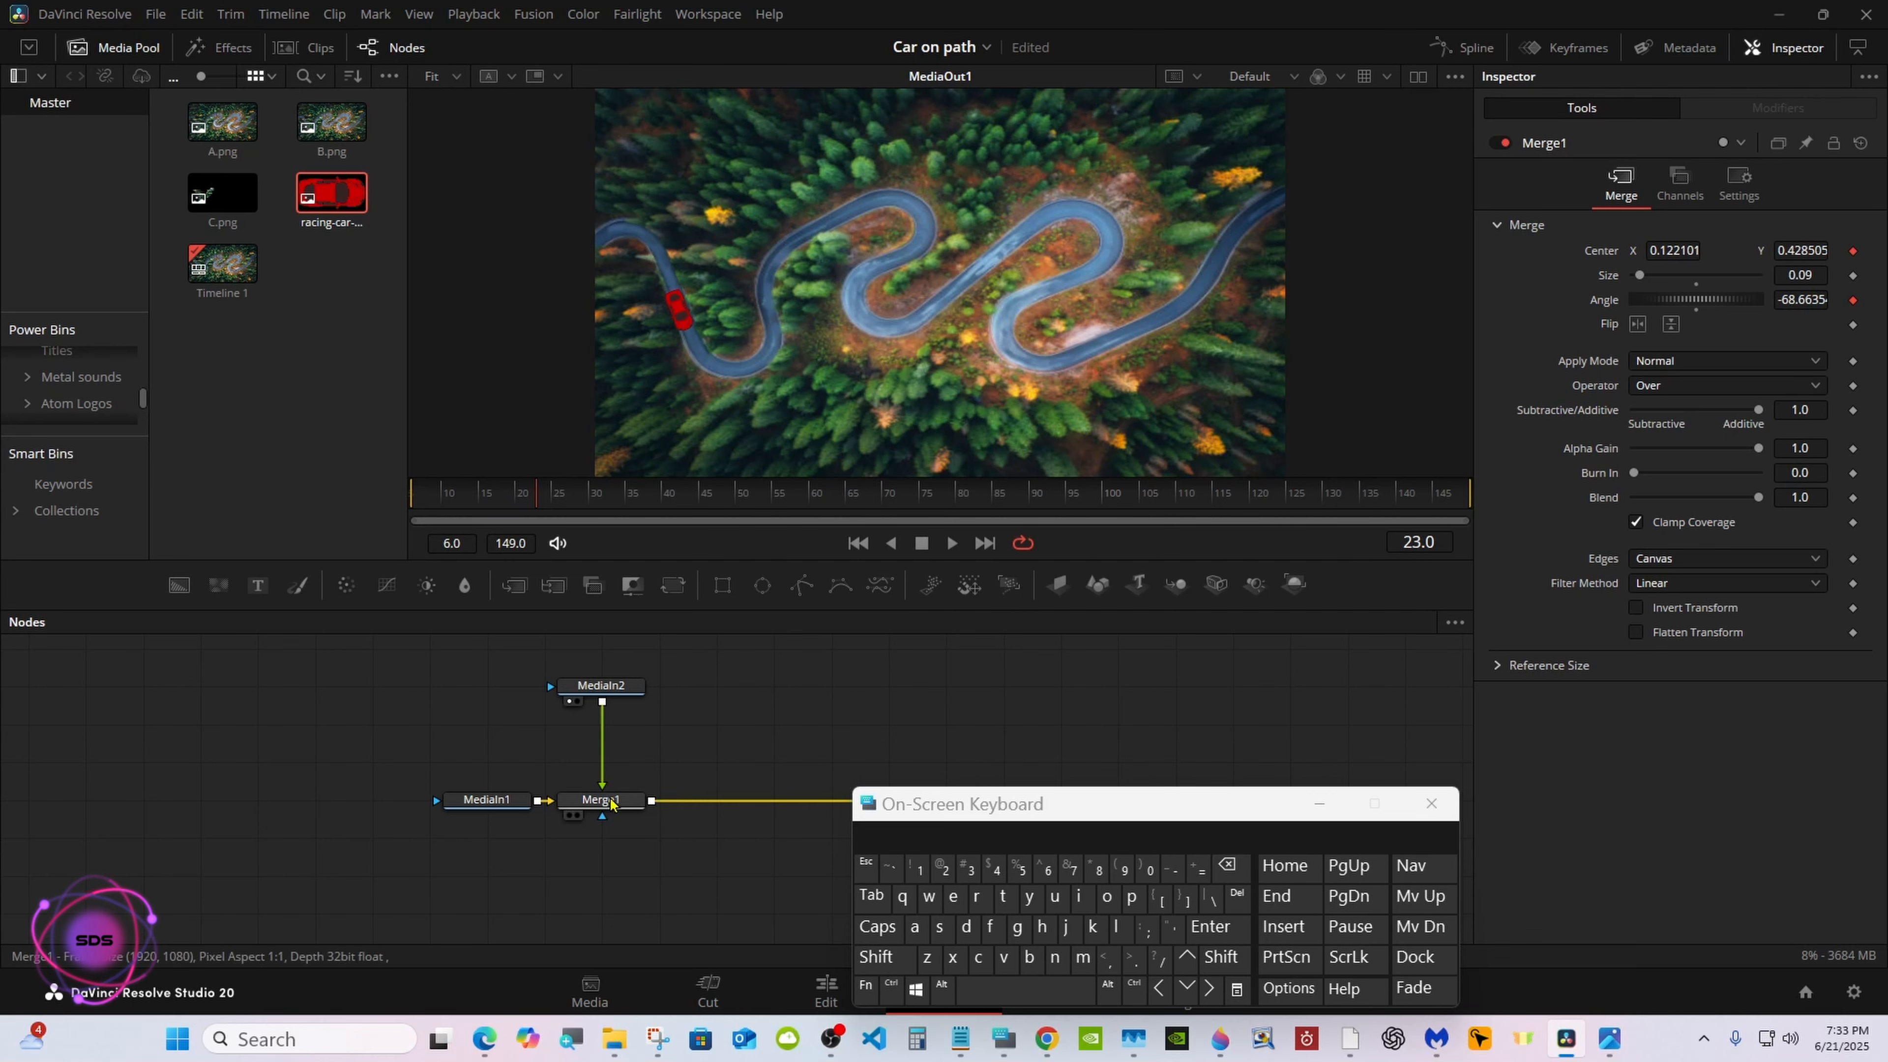
left_click_drag(935, 803, 1076, 675)
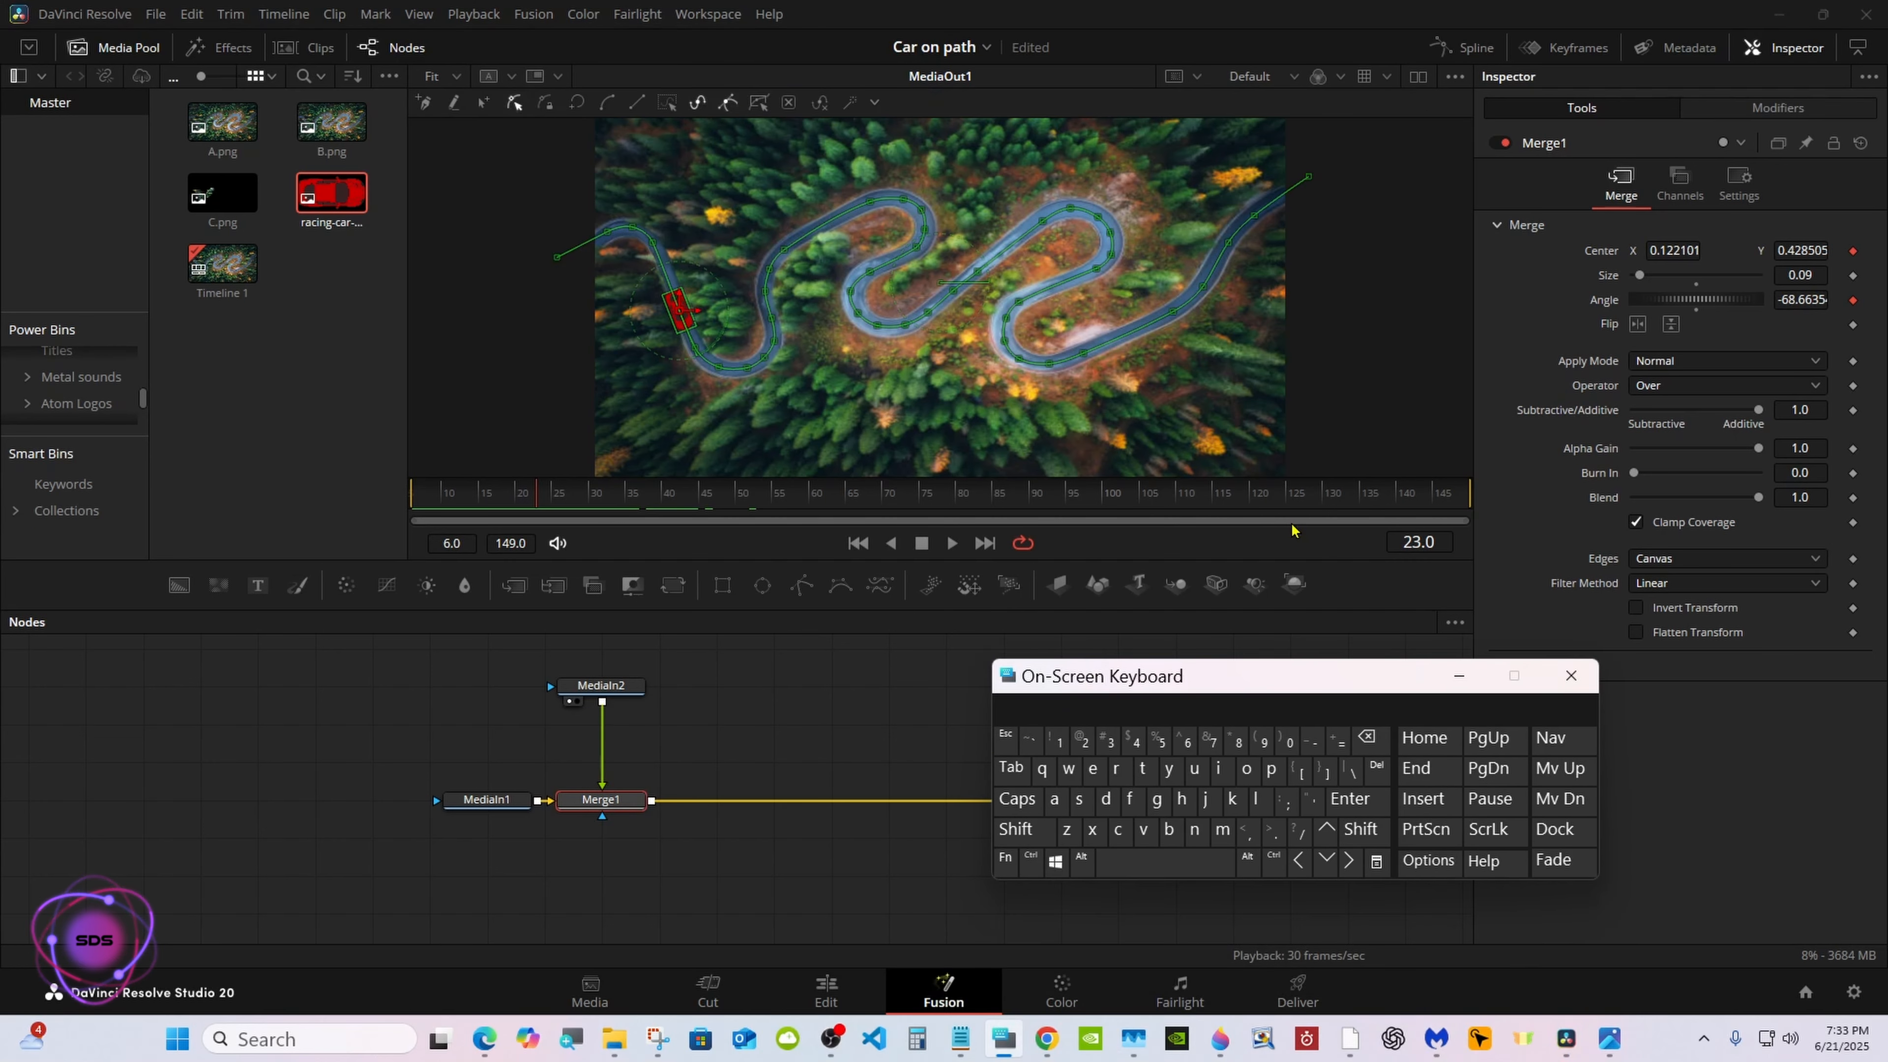
left_click(1638, 276)
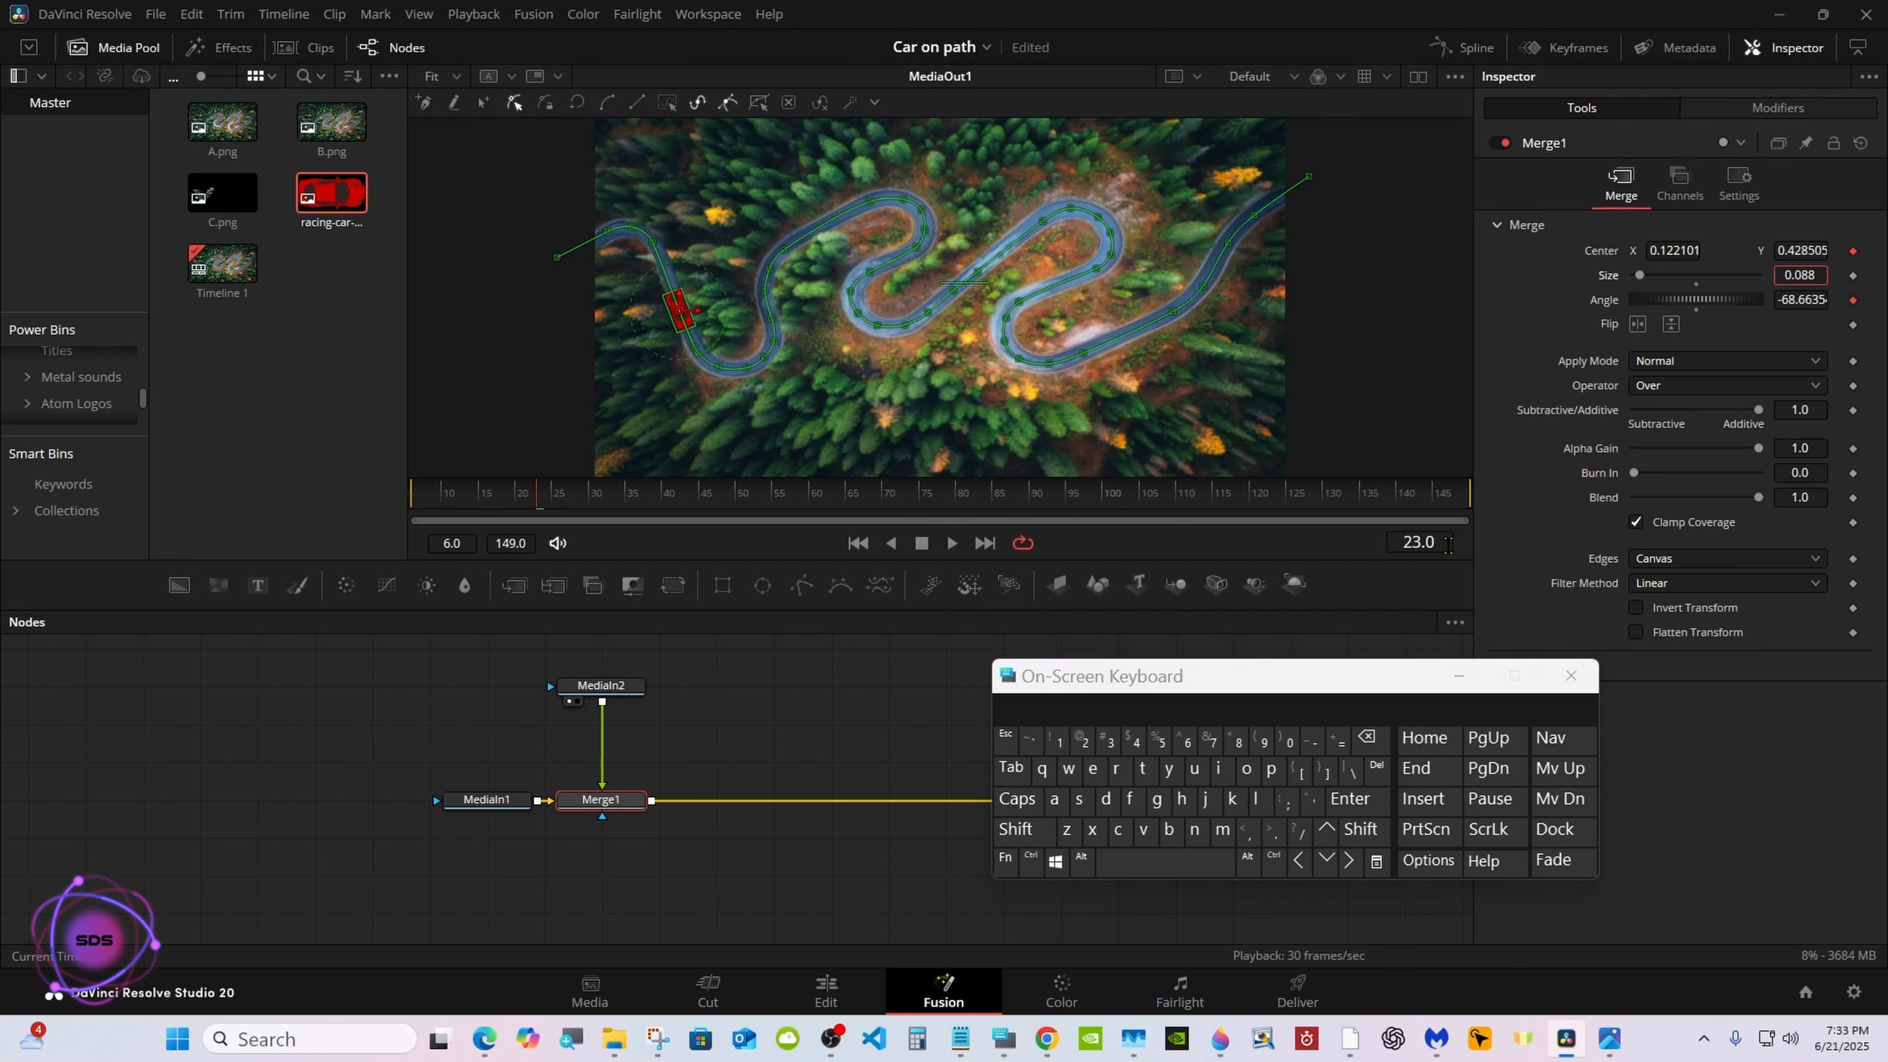
left_click(1366, 739)
type("4")
key("Return")
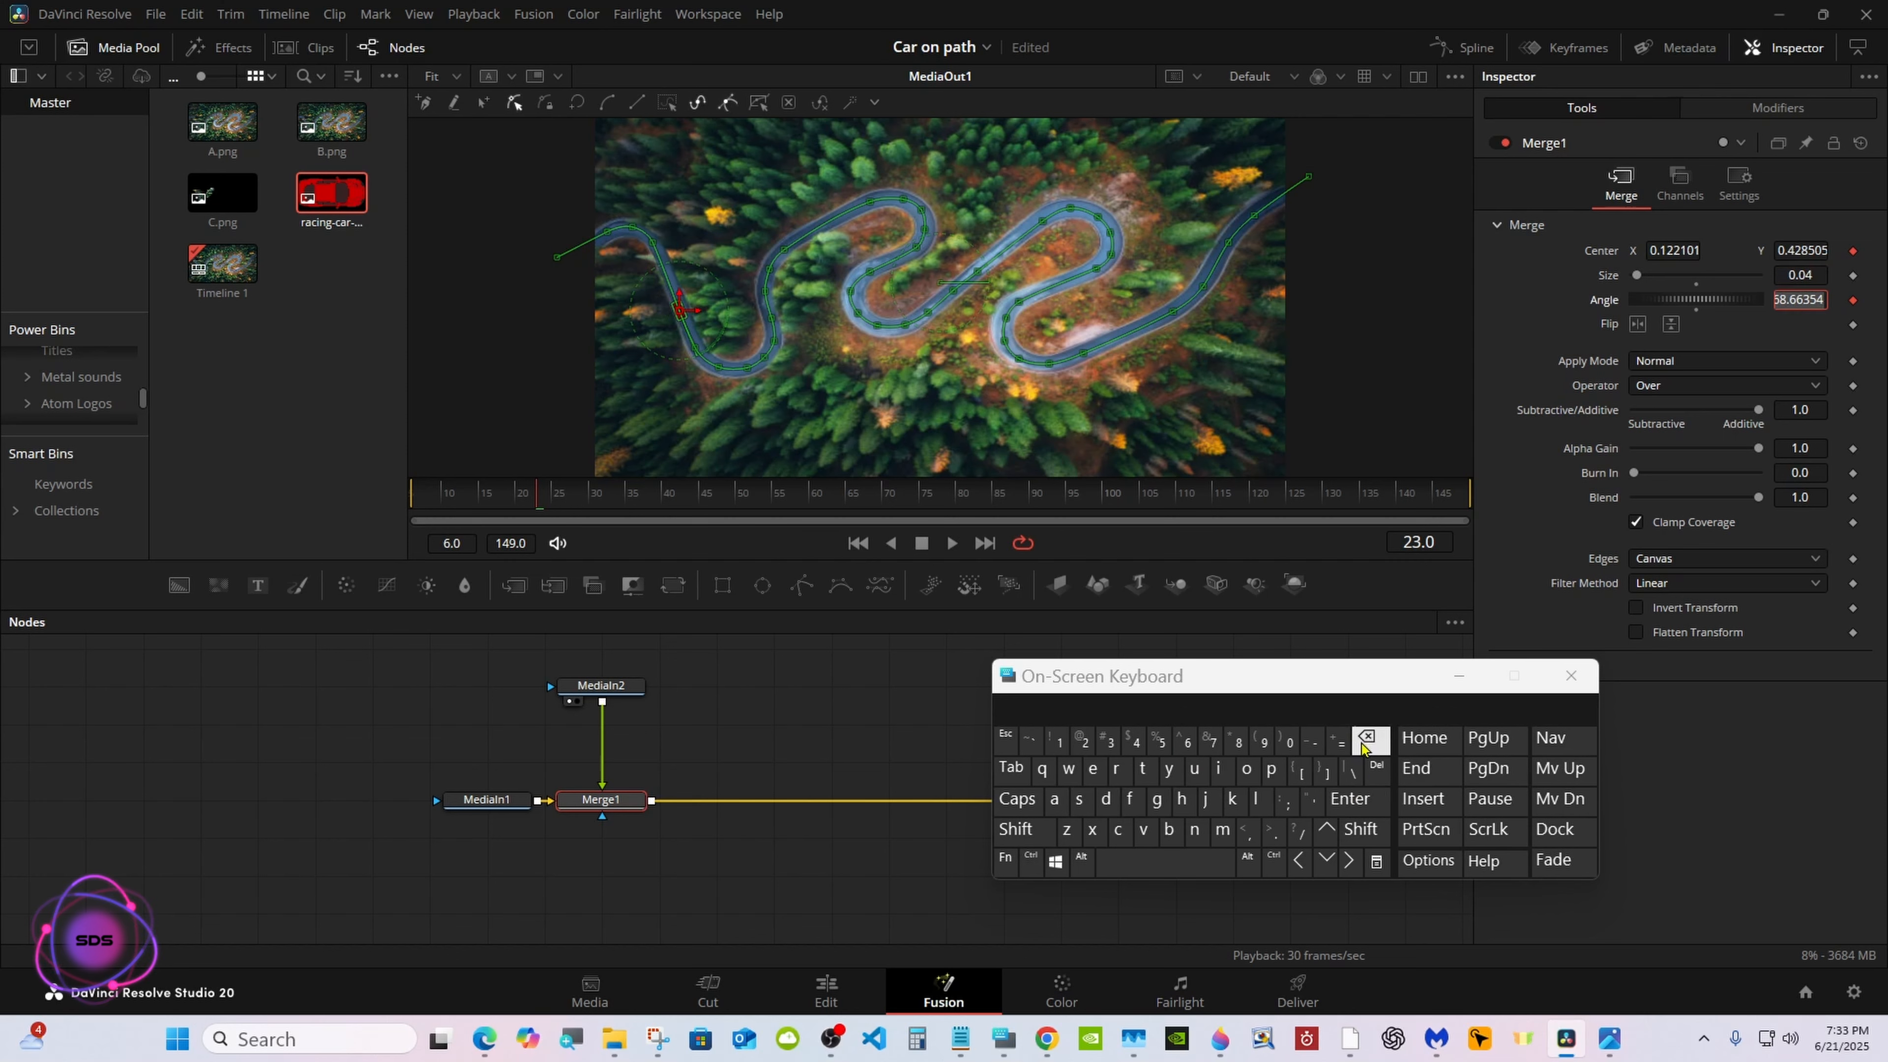
left_click(926, 681)
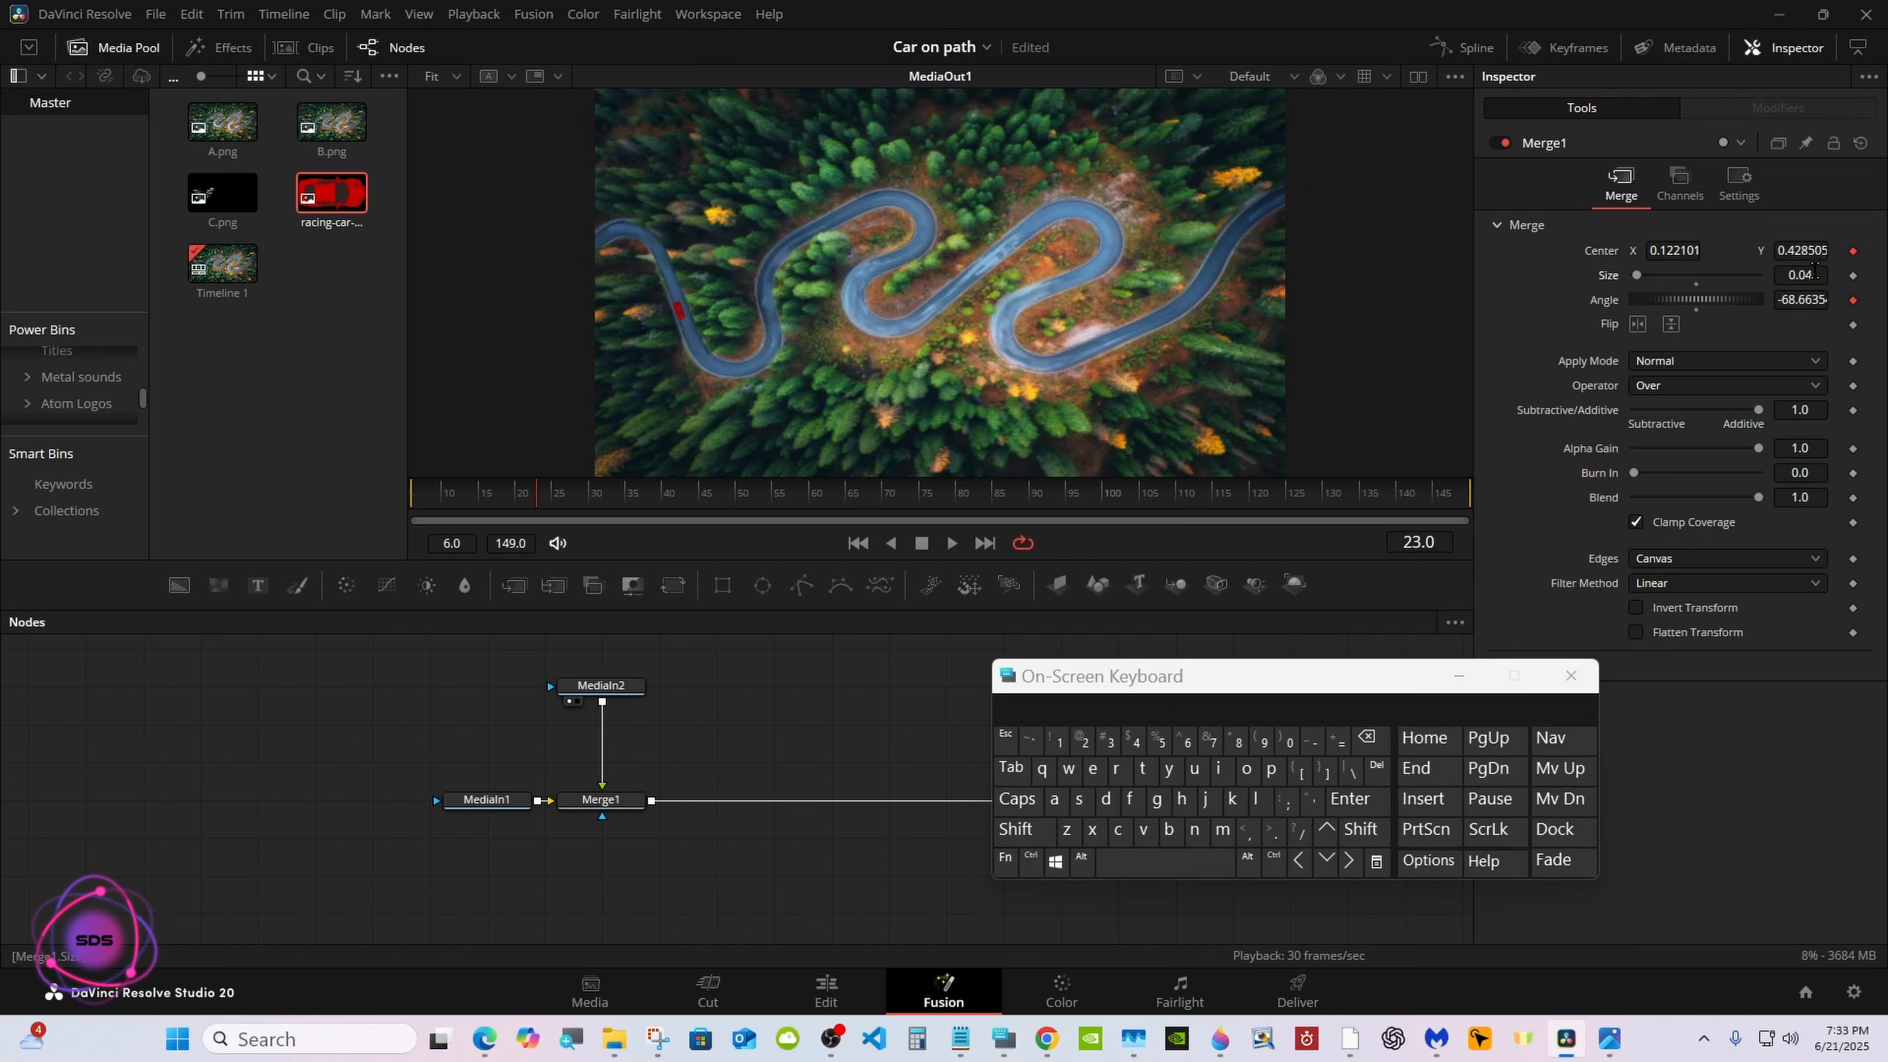
left_click(1349, 799)
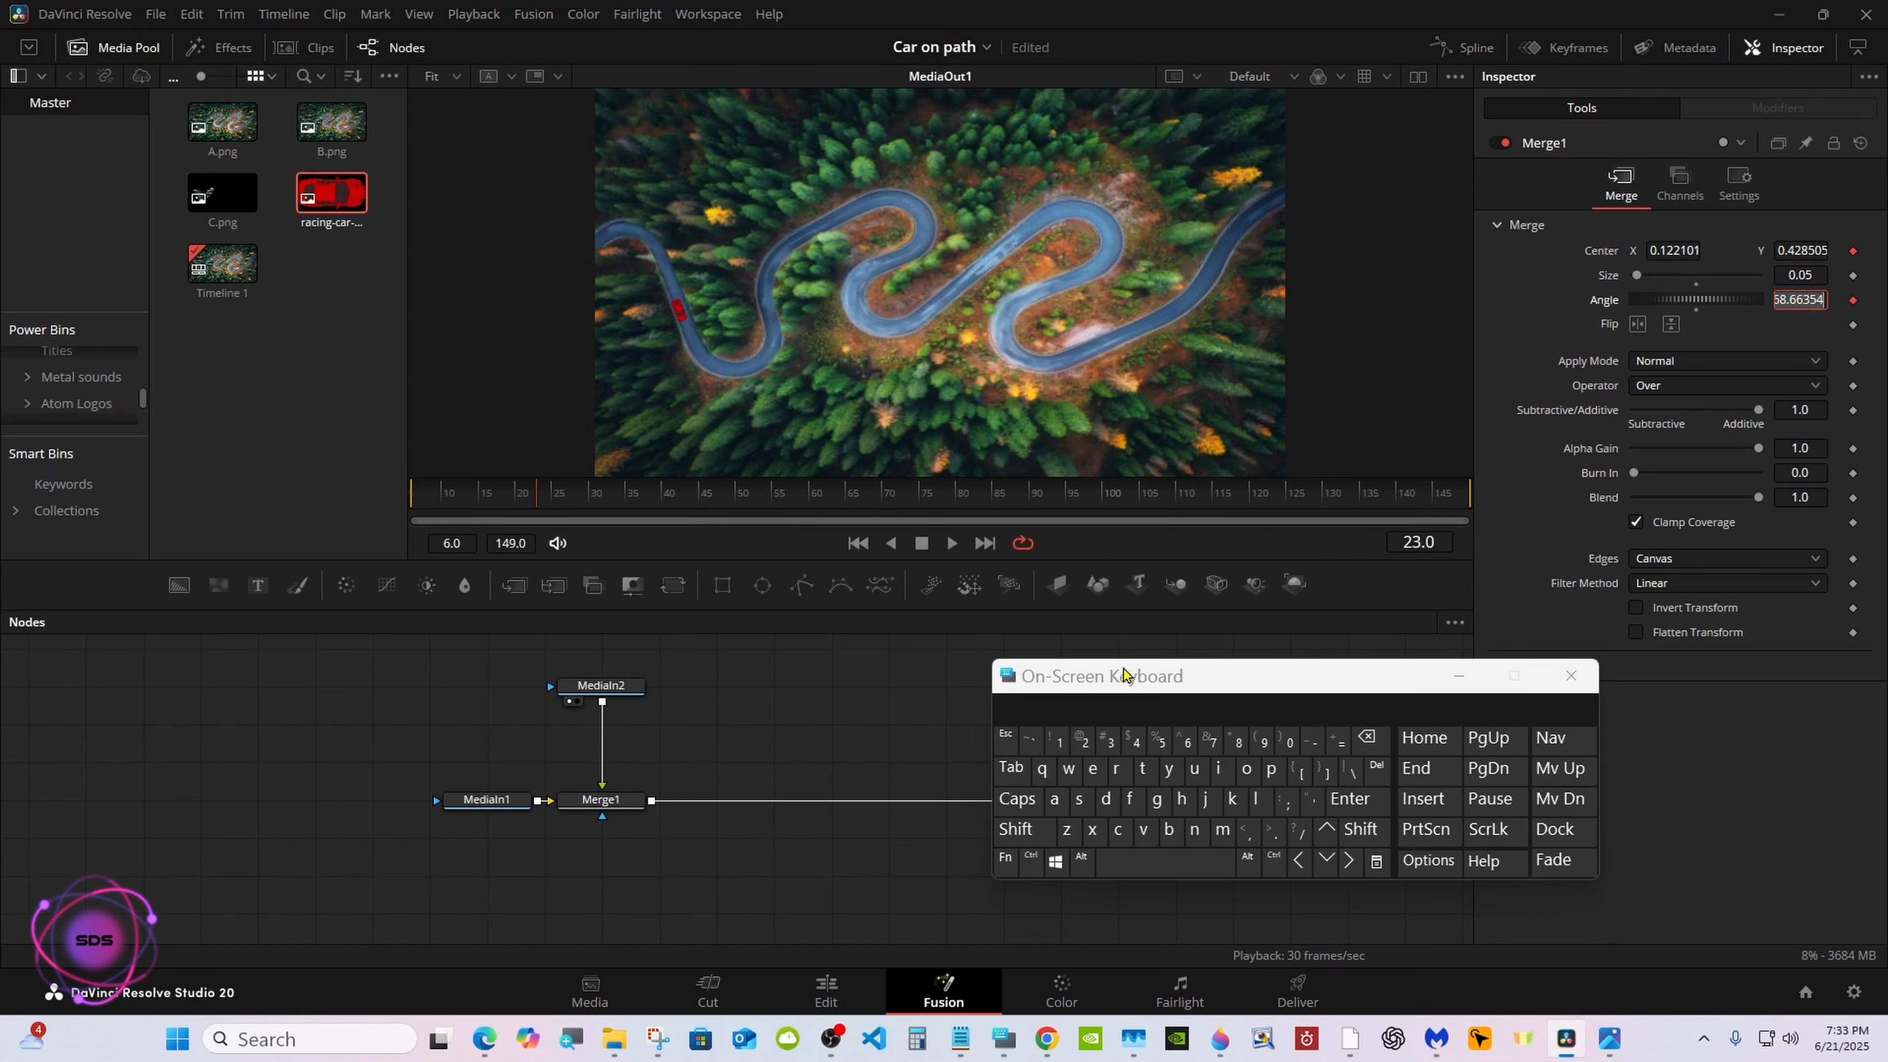
Scrub through the whole composition to check the resized car along the road, ending at frame 6
left_click_drag(1124, 674, 1257, 677)
left_click(614, 492)
left_click_drag(614, 492, 1300, 468)
left_click_drag(1473, 467, 412, 495)
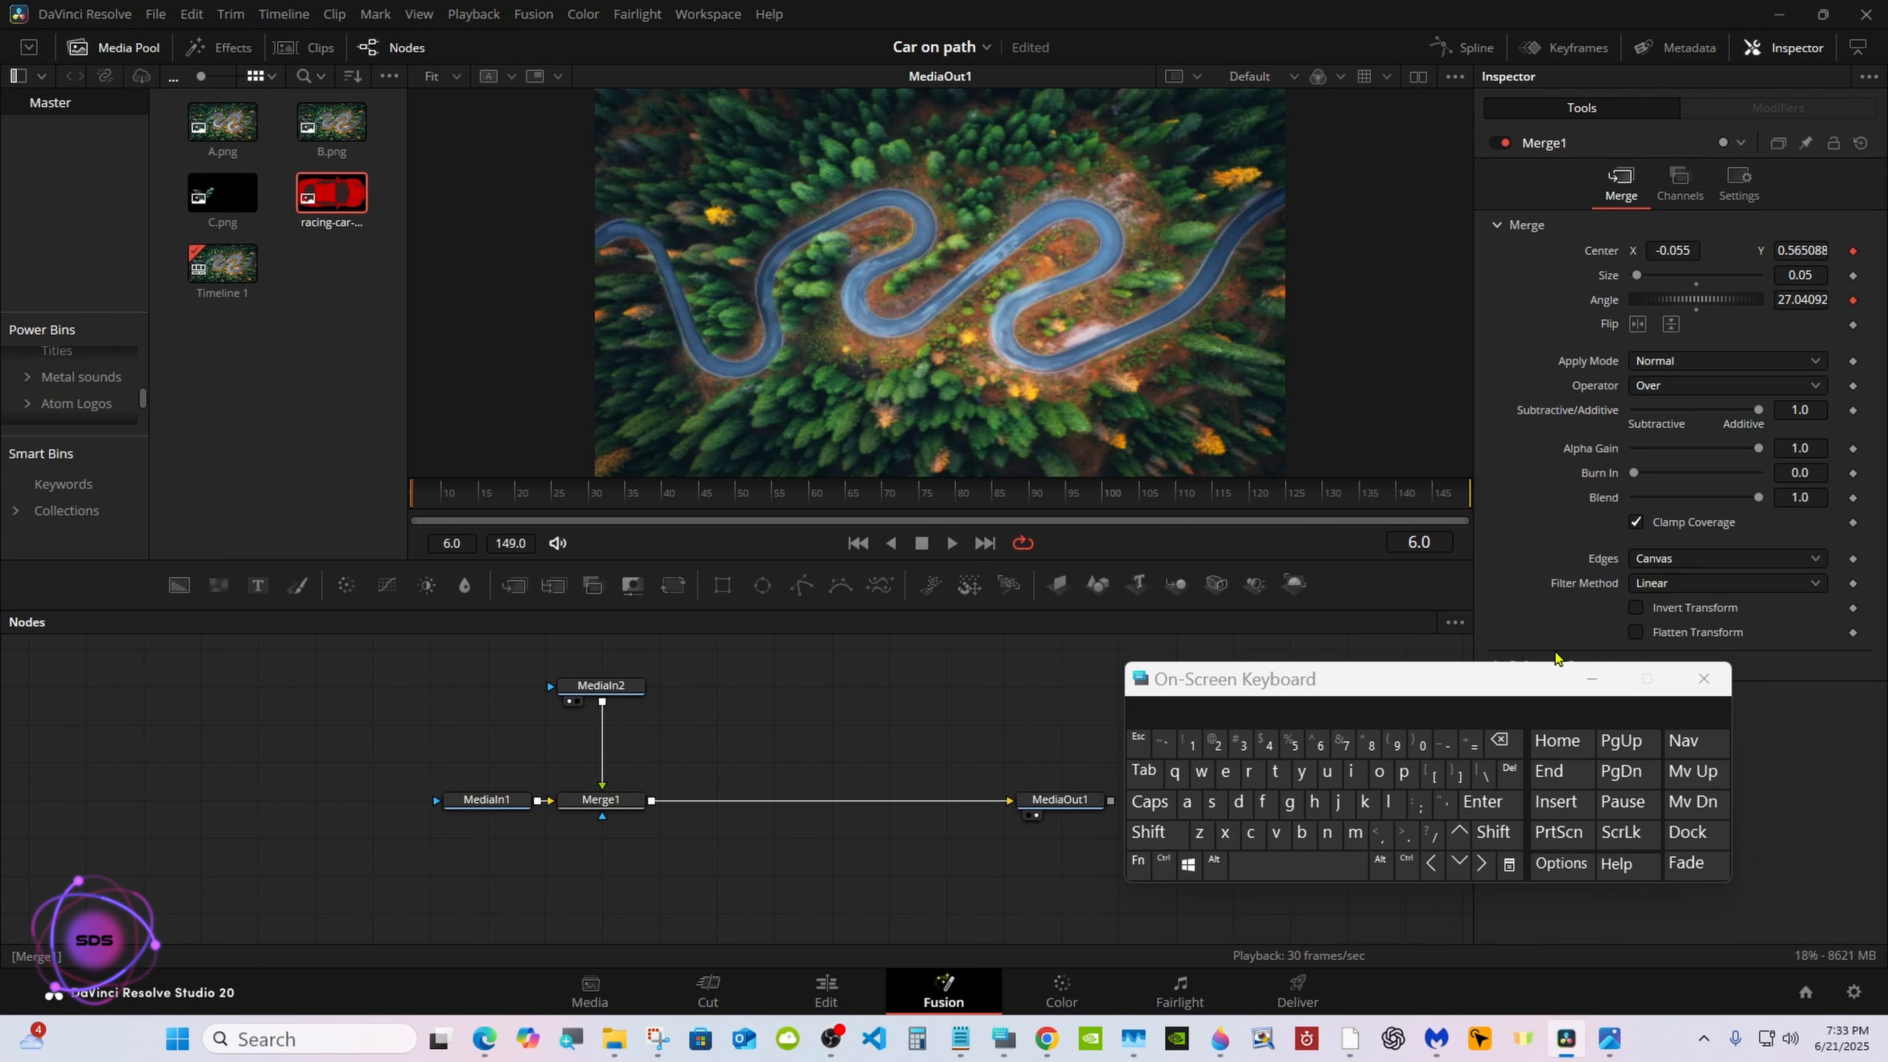
Go to the Edit page, enable the Video 2 track holding C.png, and scrub the first second to check the tree overlay
left_click(1592, 678)
left_click(826, 991)
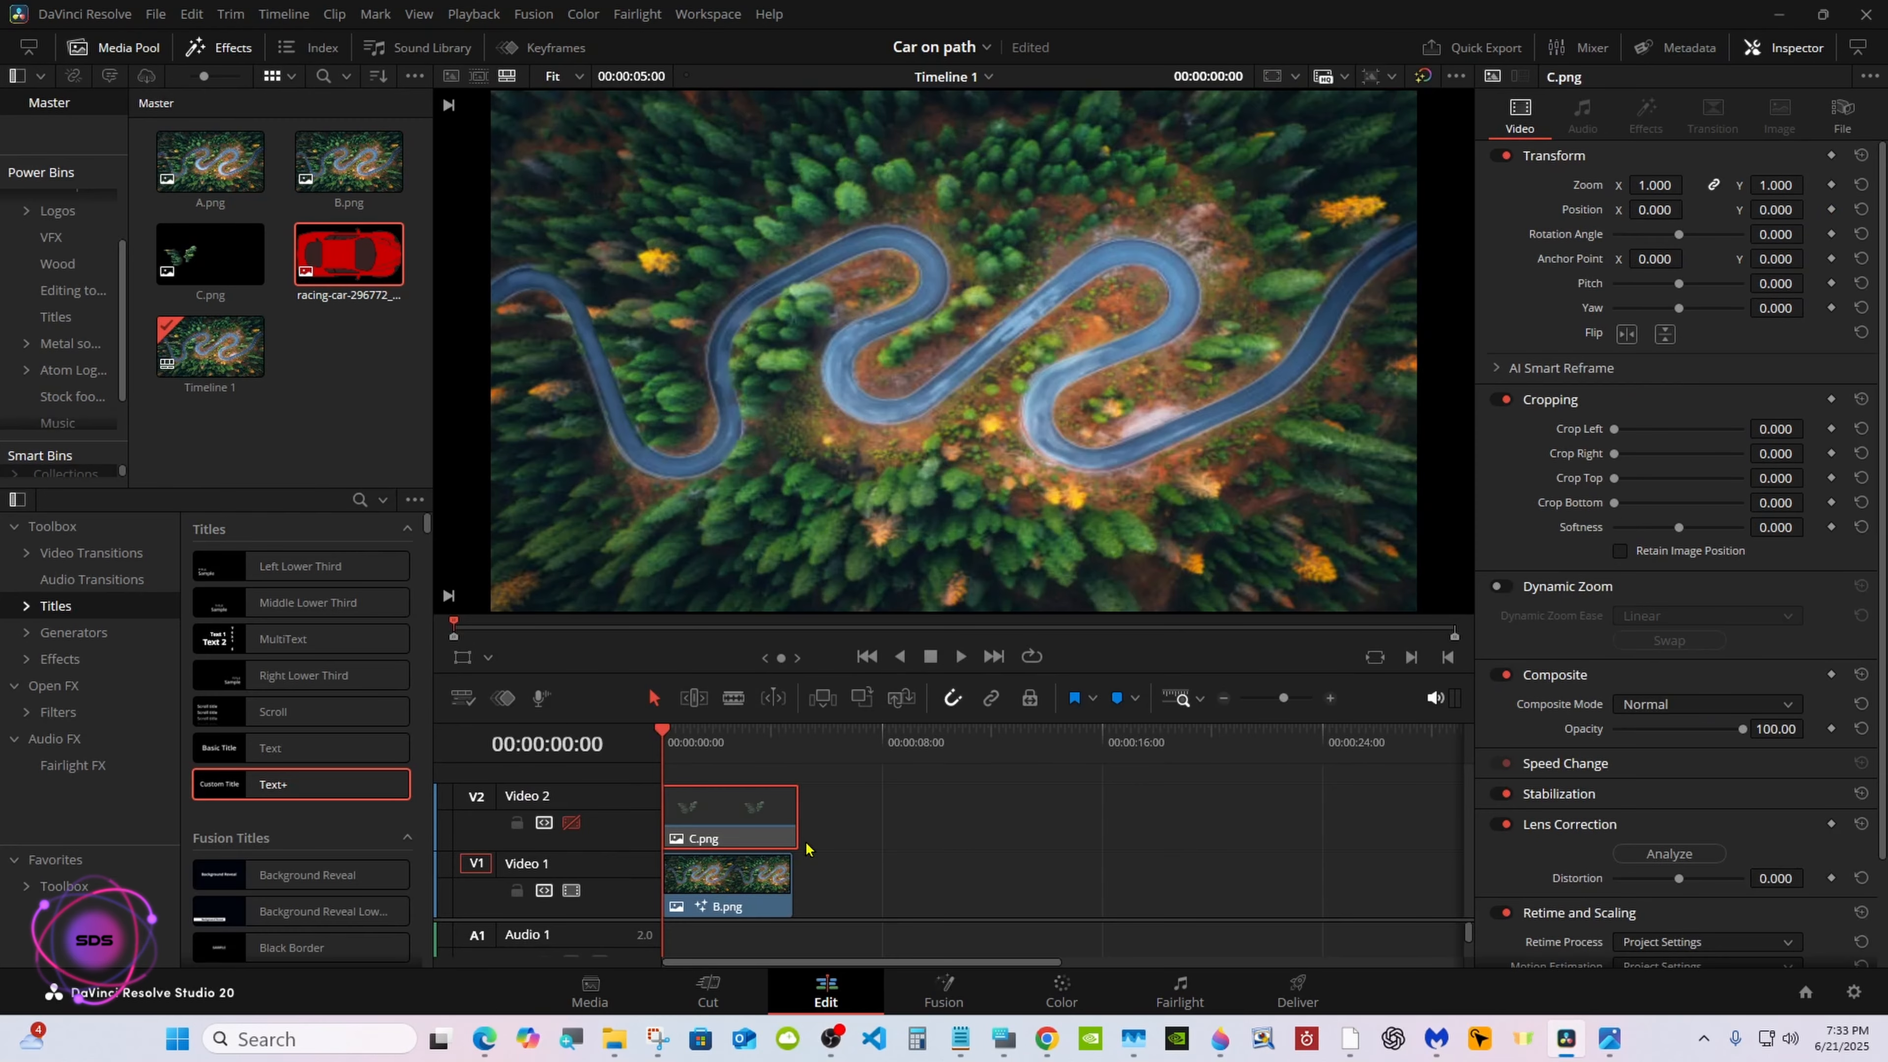
left_click(574, 821)
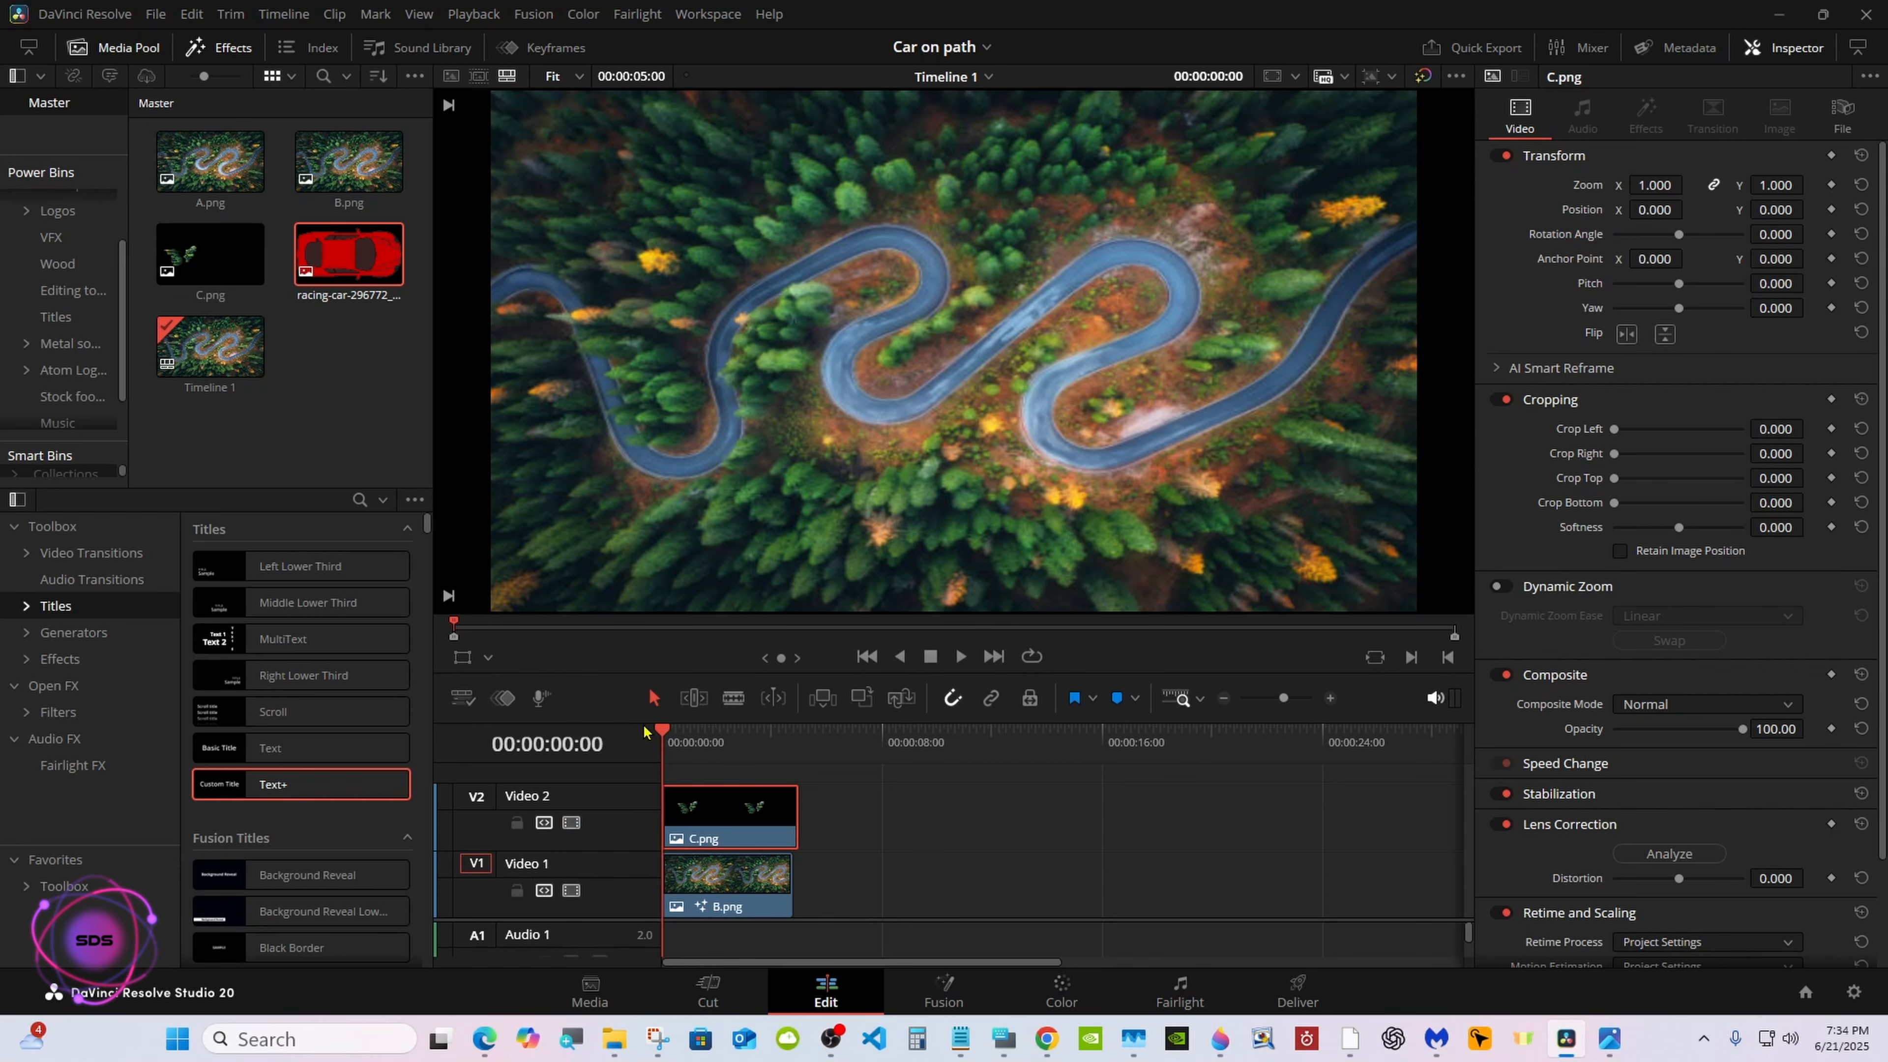
left_click_drag(663, 731, 677, 731)
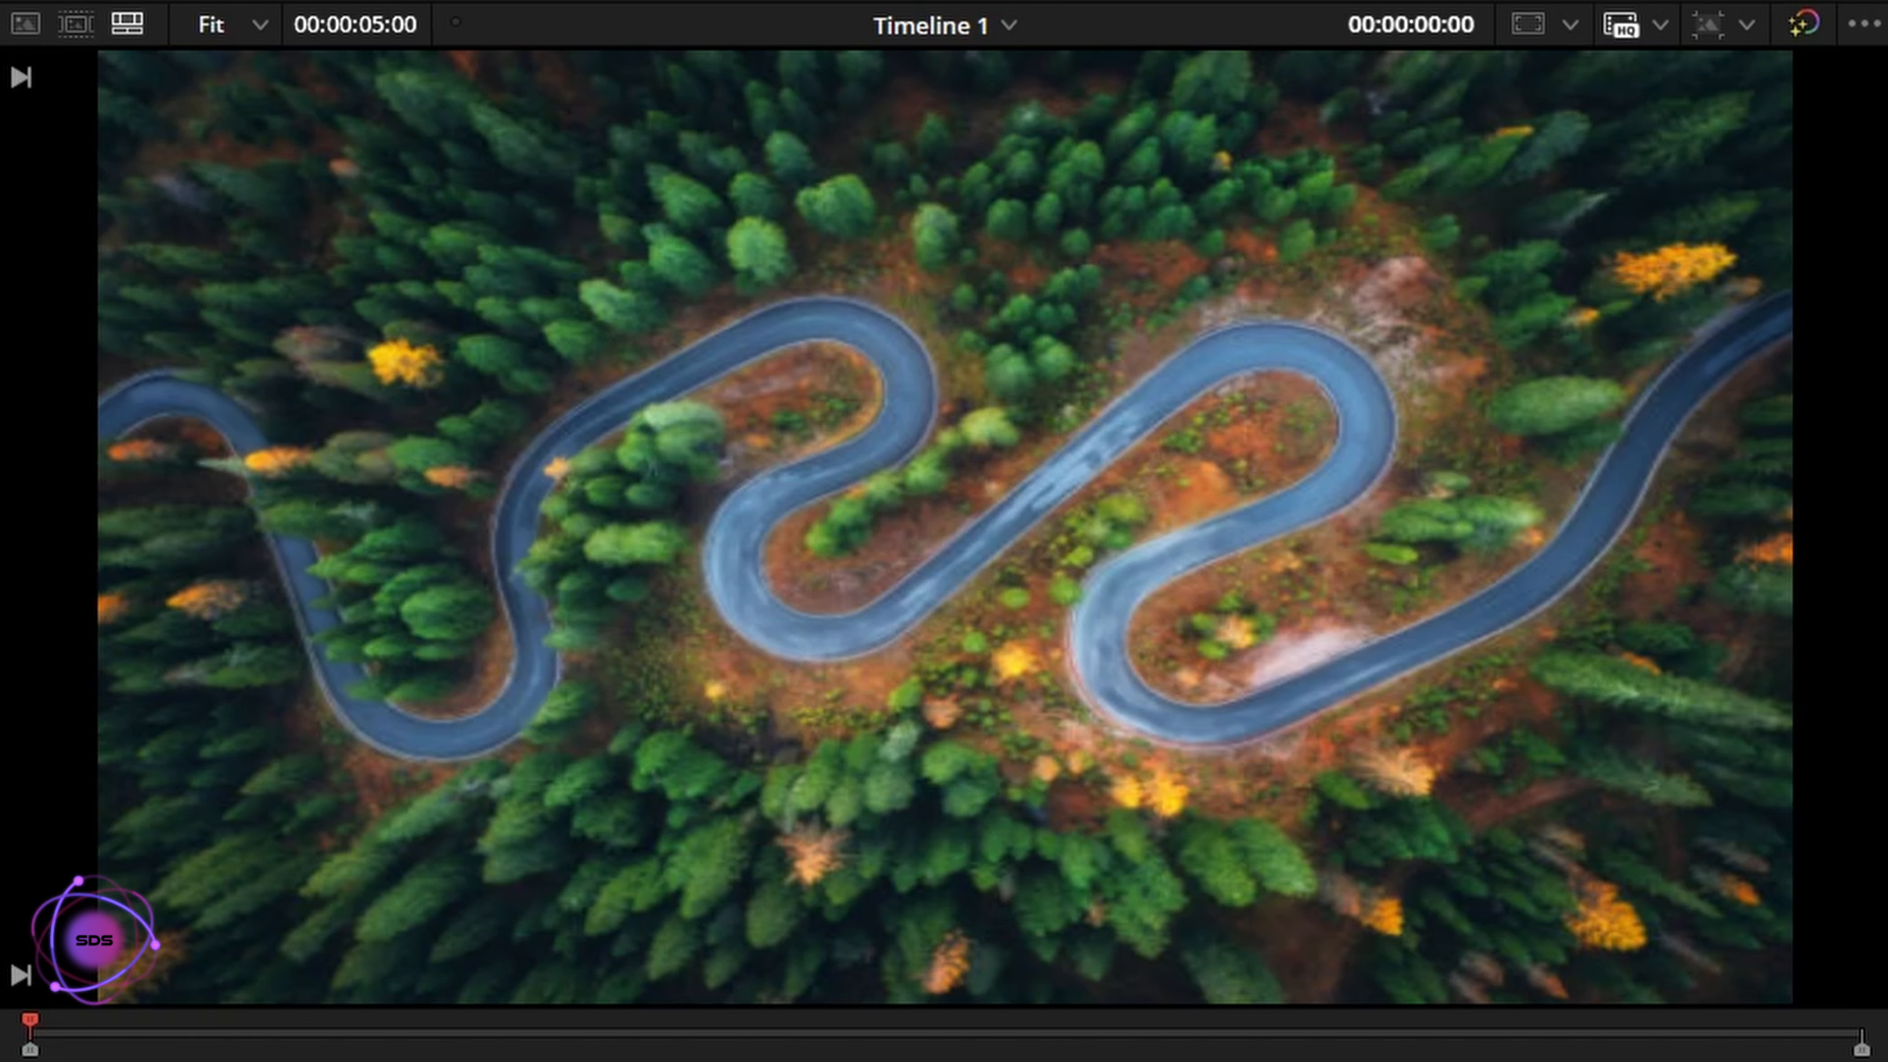
left_click_drag(663, 732, 682, 731)
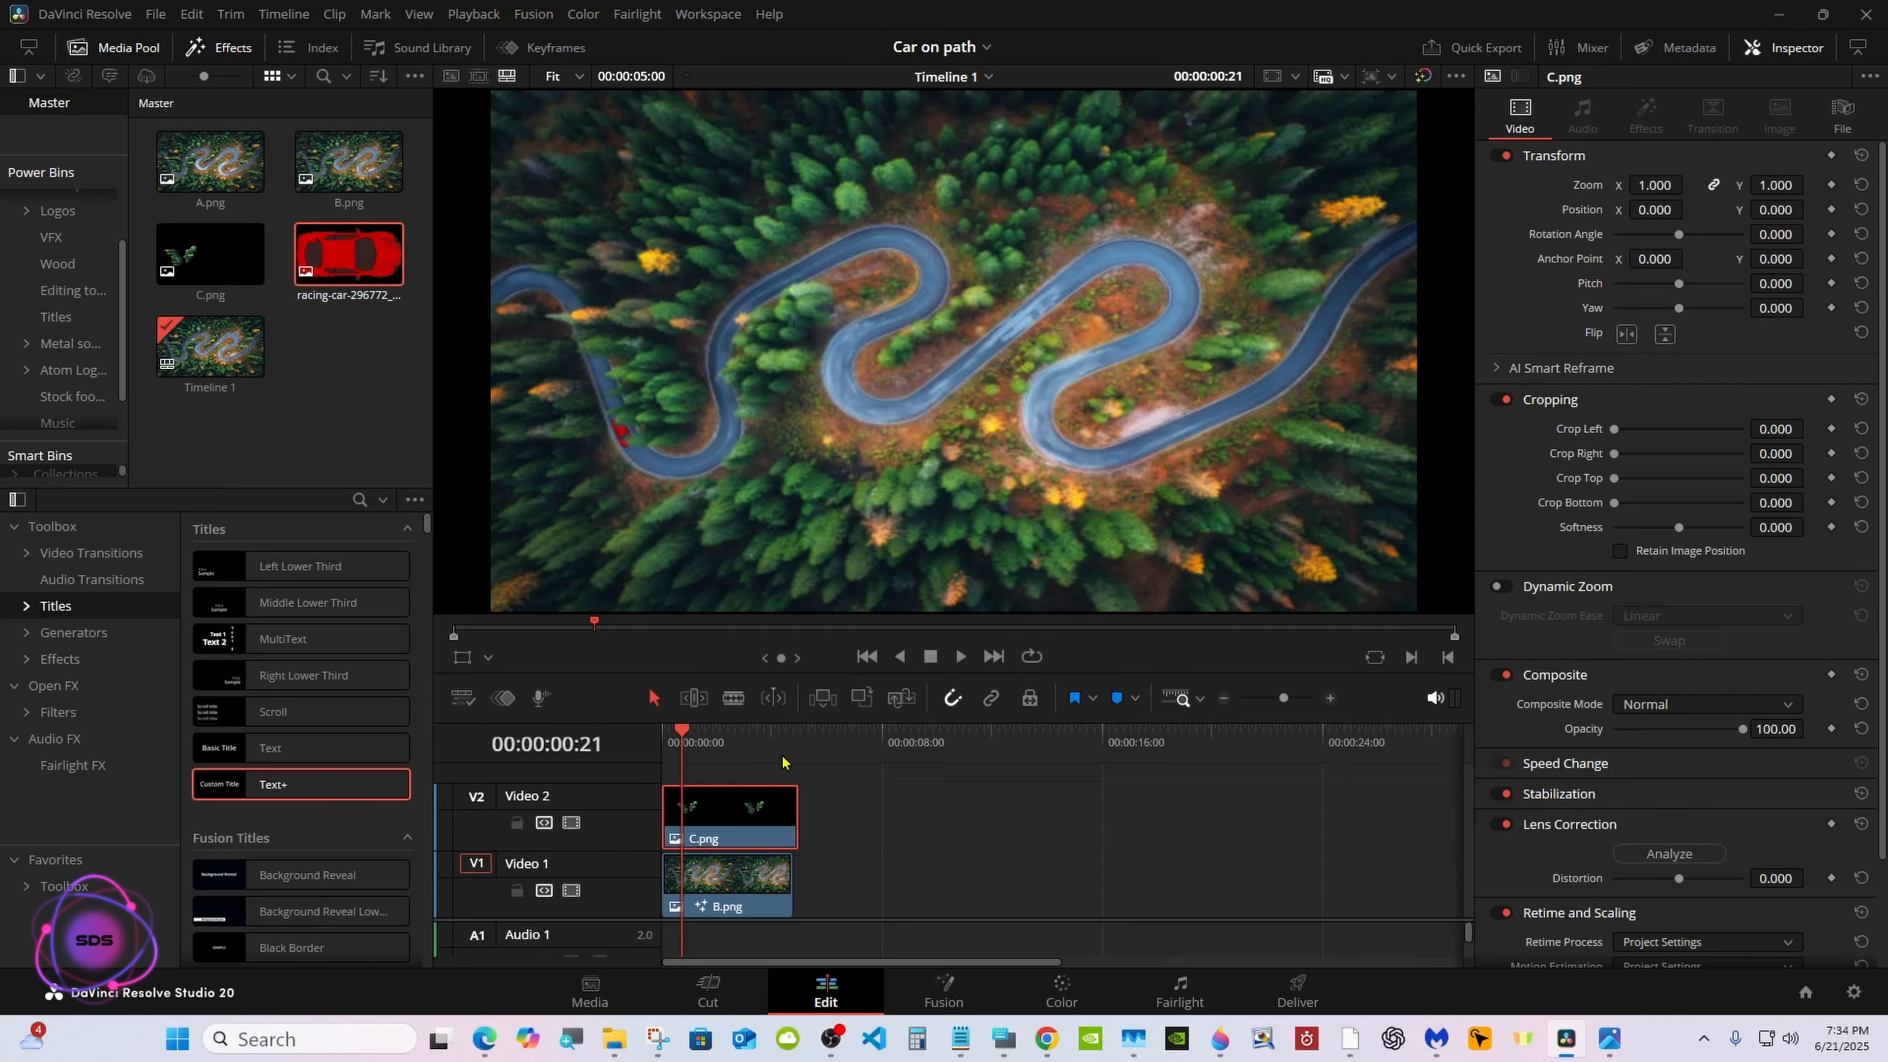
Extend the C.png and B.png clips together to about 21 seconds and play the timeline from the start
left_click_drag(842, 791, 1240, 834)
key("Home")
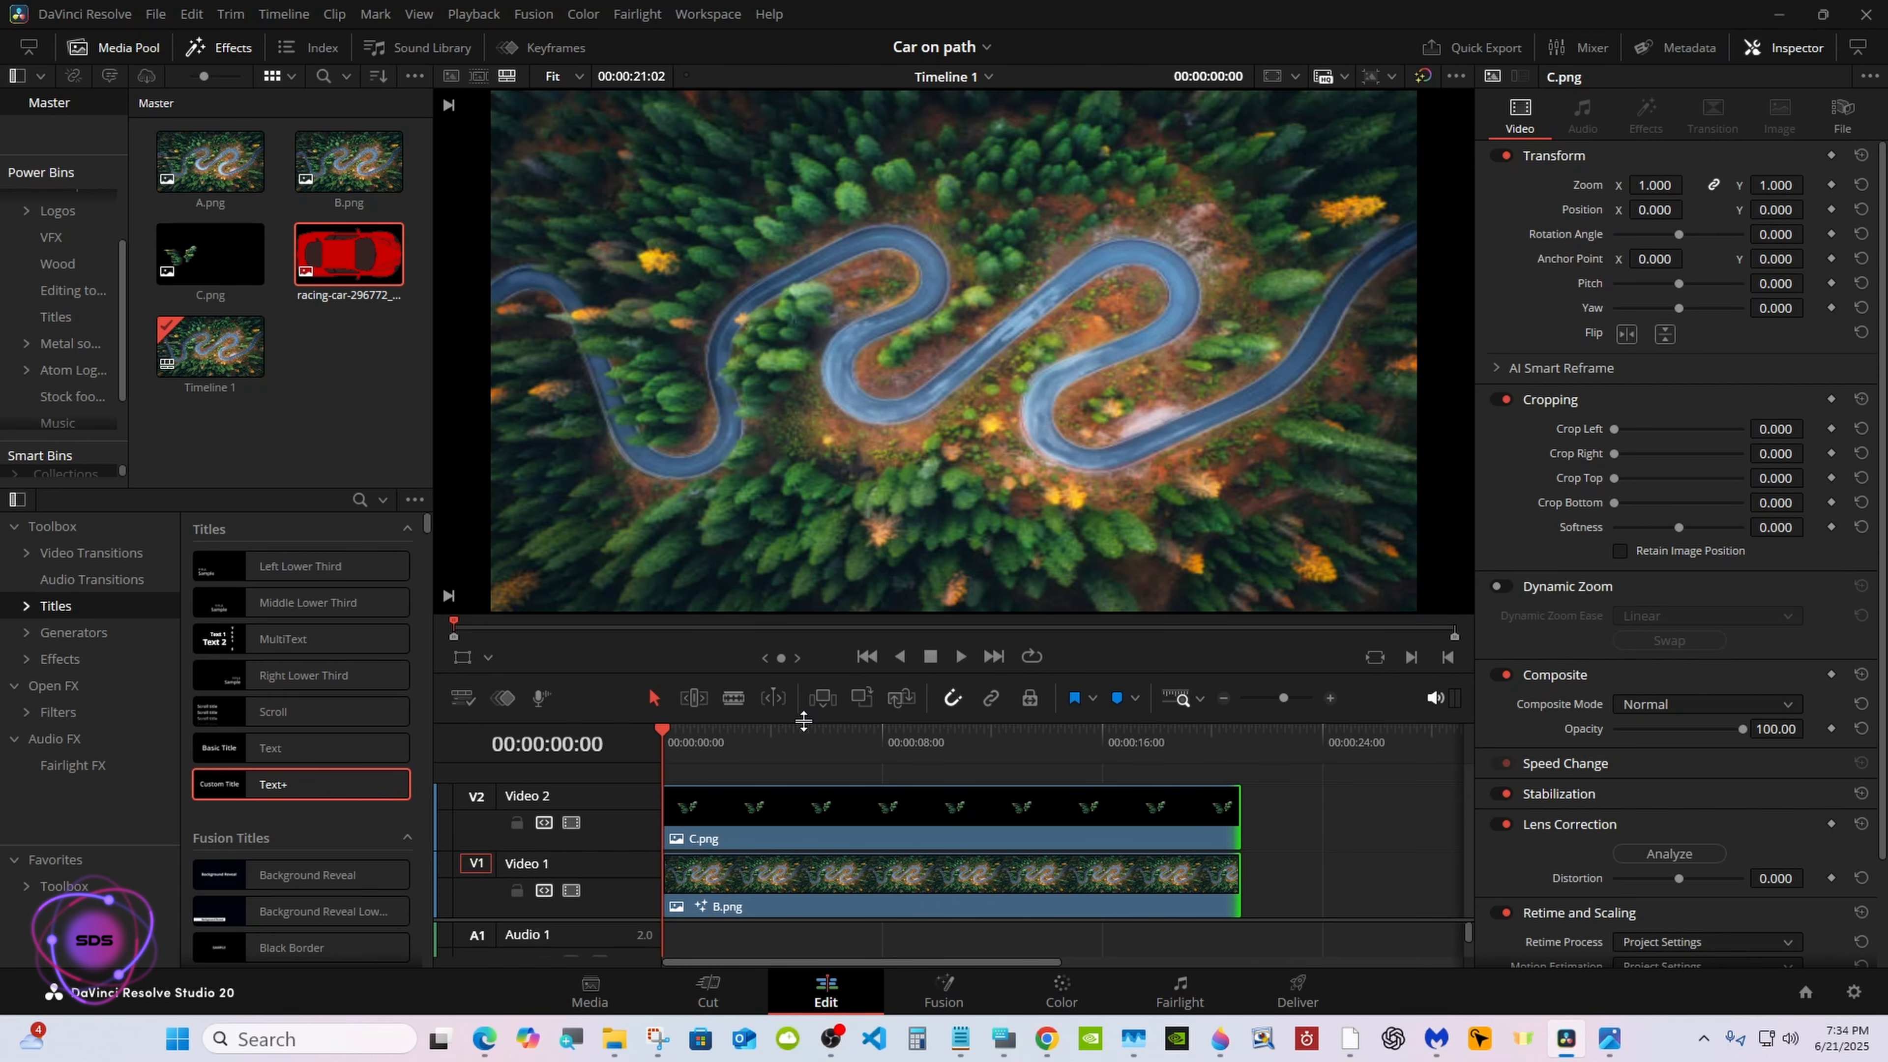
key("space")
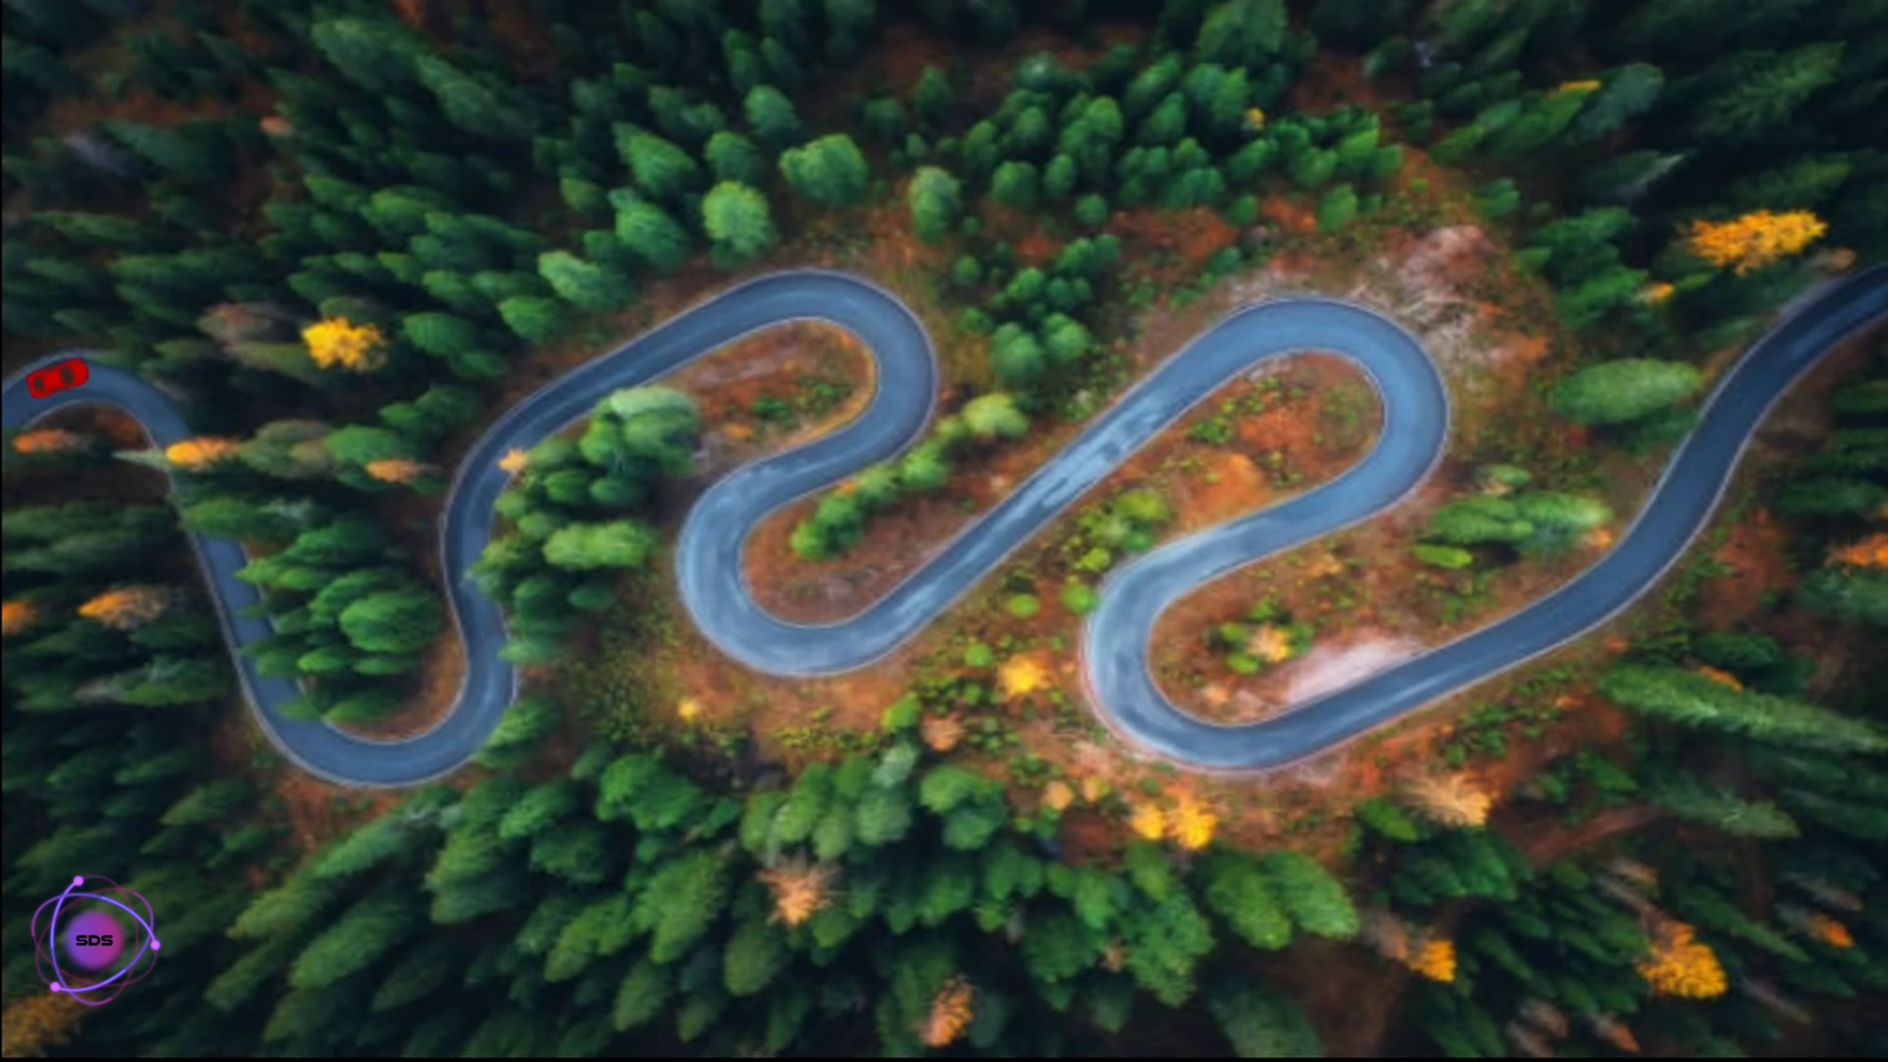